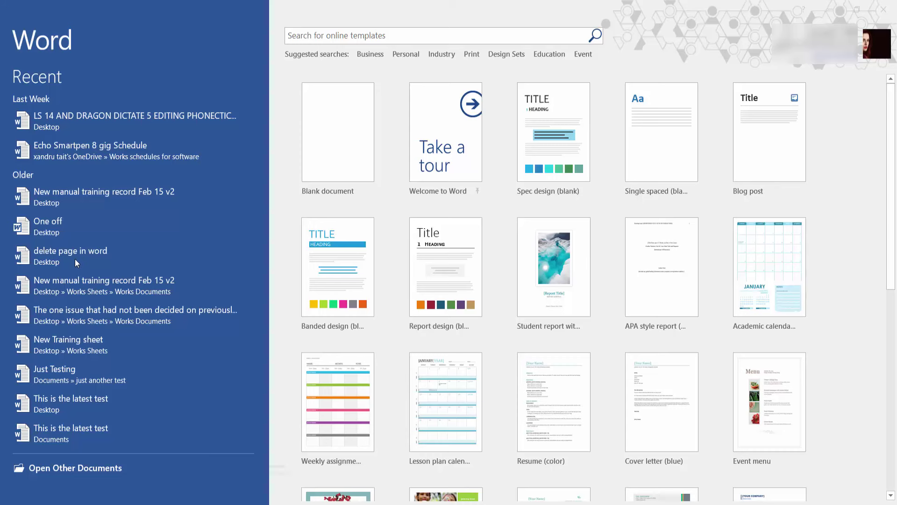
# - View the recent files and storage locations available for opening other documents, and return to the start screen
pyautogui.click(62, 467)
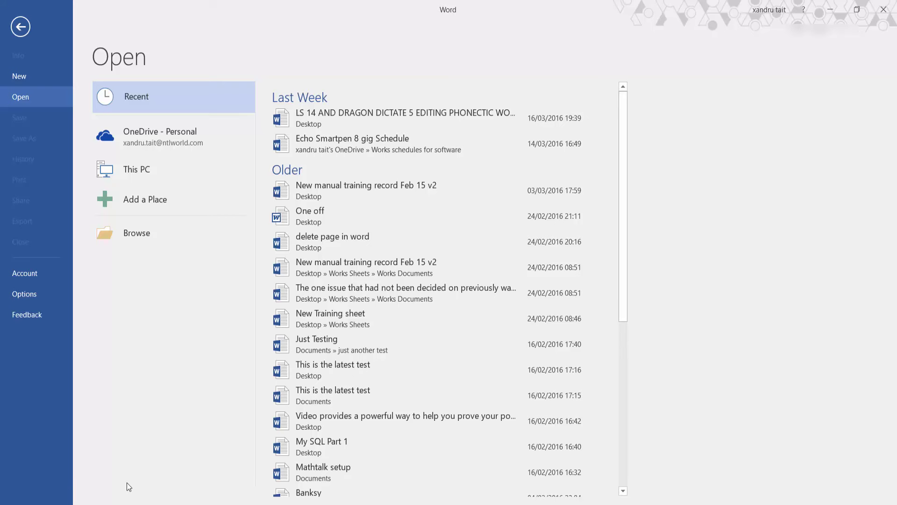
pyautogui.click(21, 26)
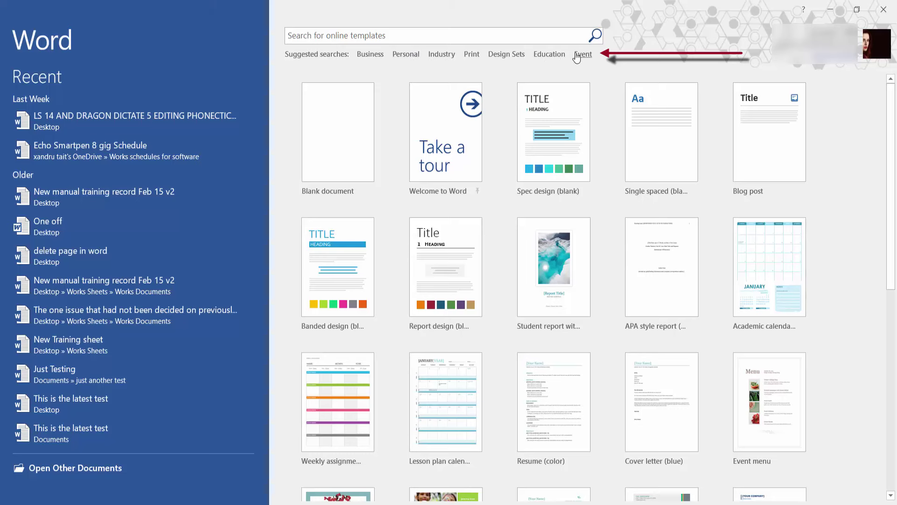
# - Browse the online templates in the Education category and return to the main template gallery
pyautogui.click(550, 55)
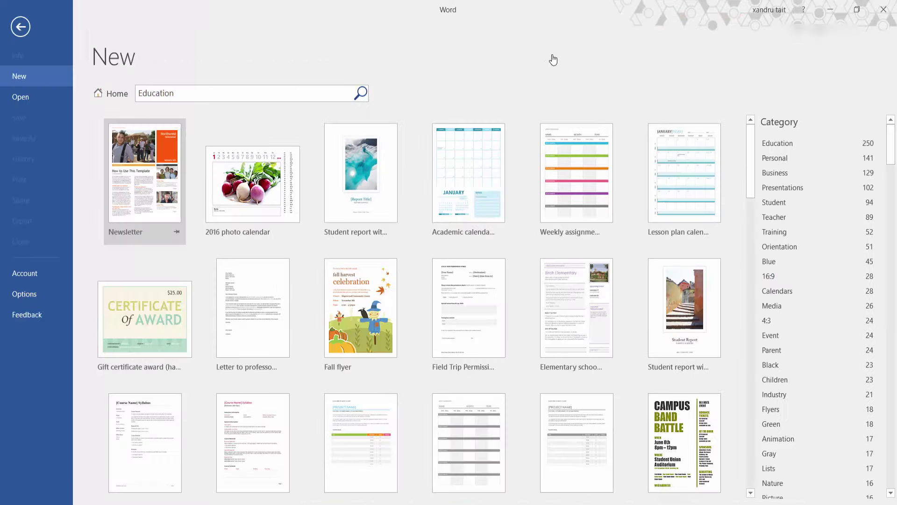
pyautogui.scroll(-3, 210, 392)
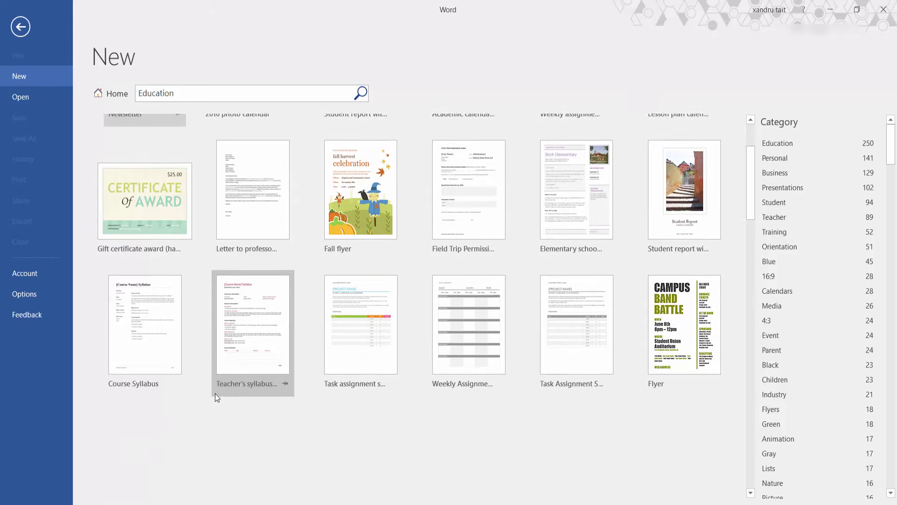
pyautogui.scroll(-10, 215, 394)
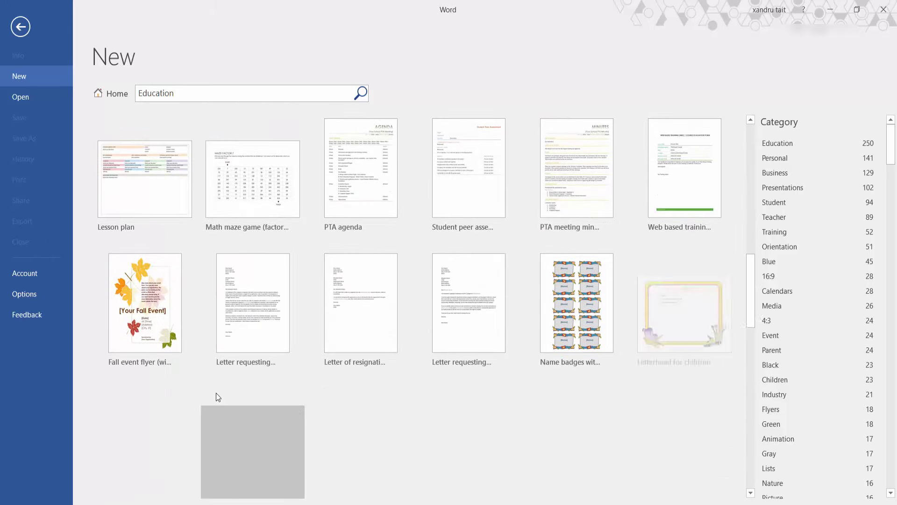
pyautogui.scroll(10, 218, 393)
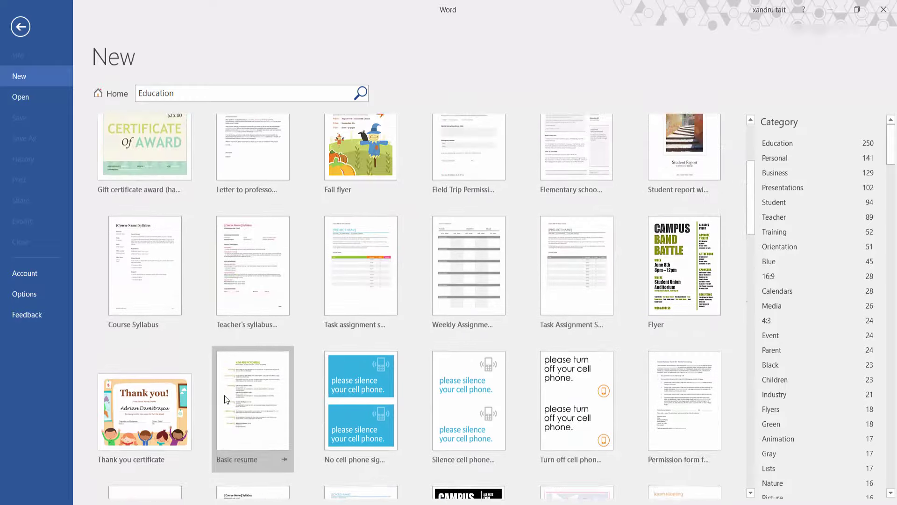
pyautogui.scroll(3, 225, 398)
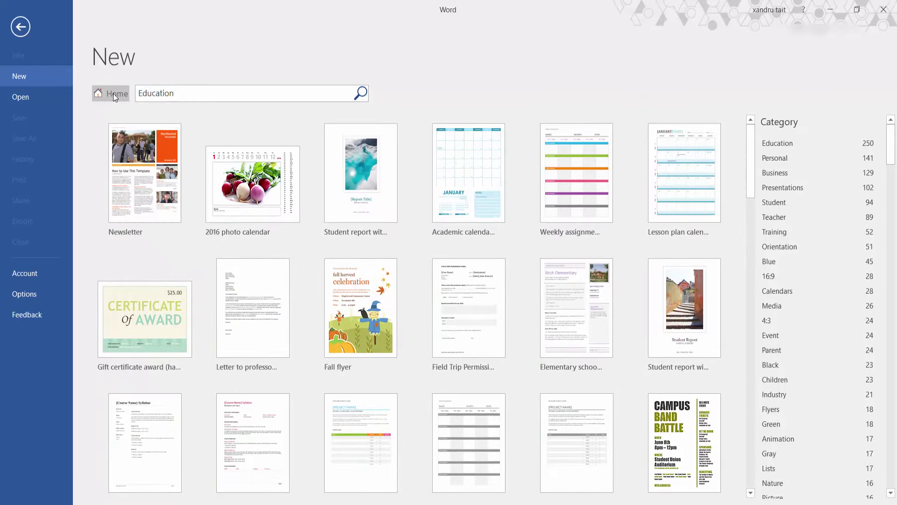
pyautogui.click(113, 93)
# - Search the online templates for "house" and return to the start screen
pyautogui.click(155, 99)
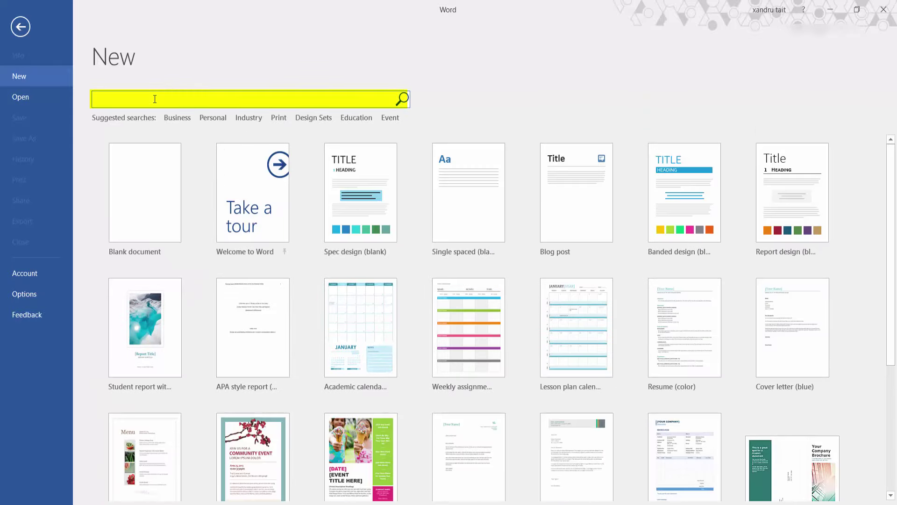
pyautogui.write('house')
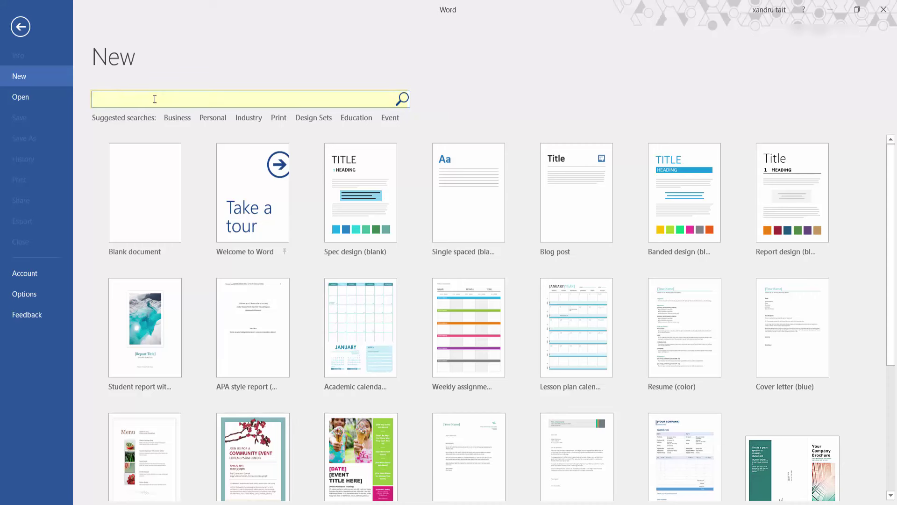
pyautogui.press('Return')
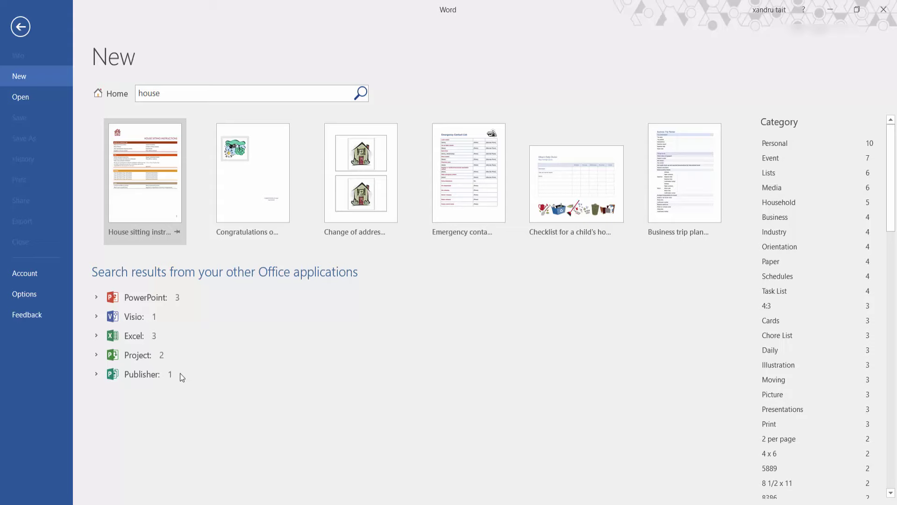
pyautogui.click(20, 26)
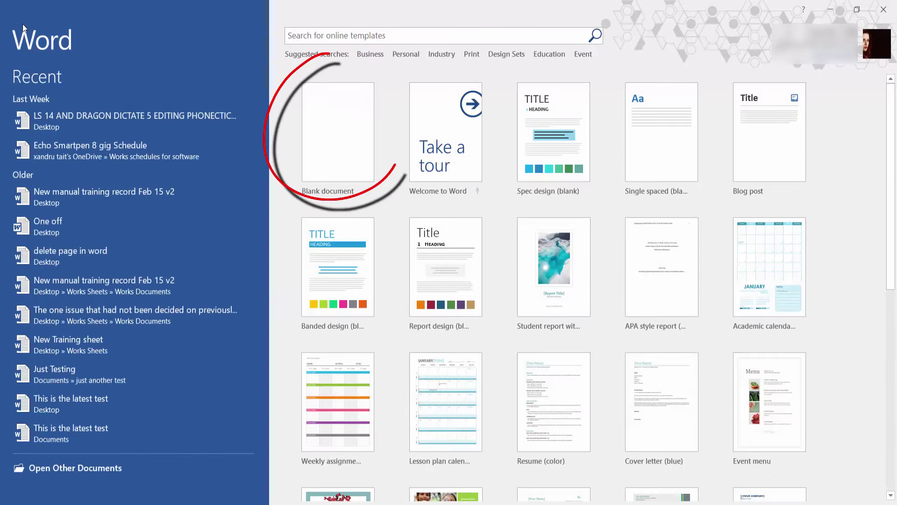
# - Create a new blank document
pyautogui.click(313, 153)
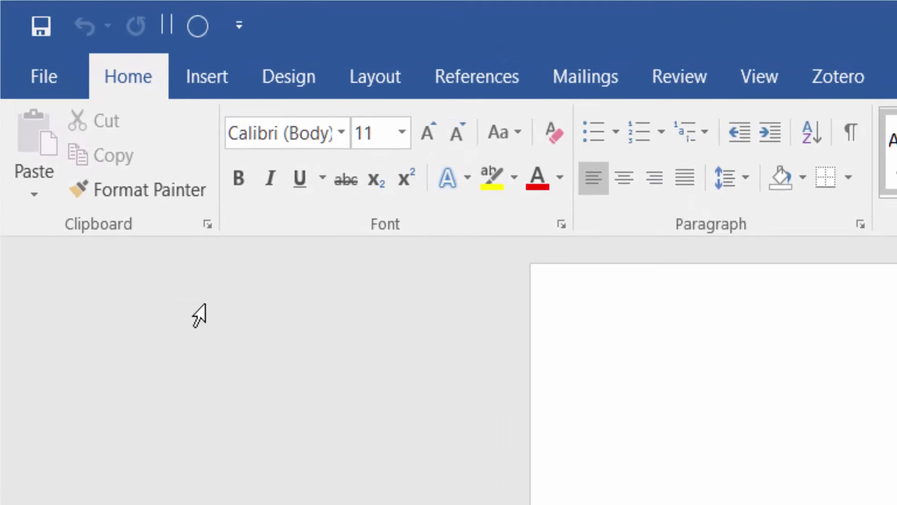
# - View the available paste options, and close them without pasting anything
pyautogui.click(33, 164)
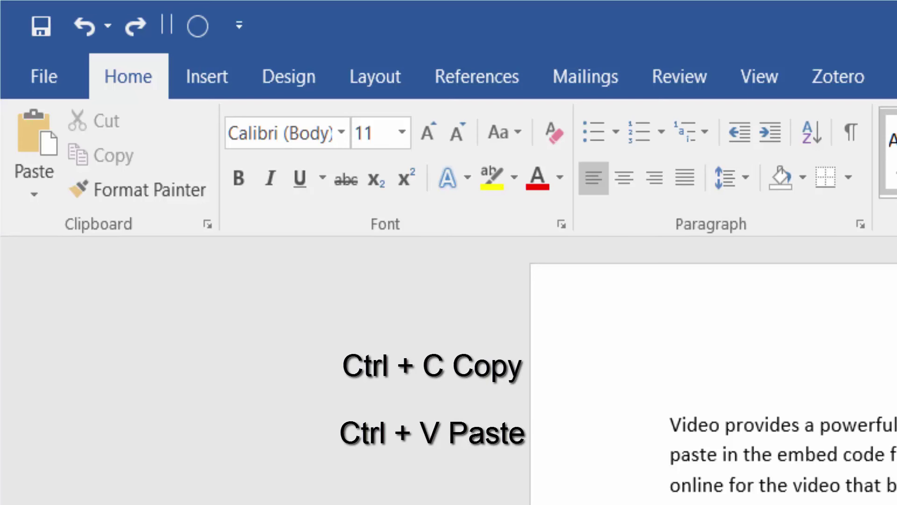
pyautogui.click(27, 190)
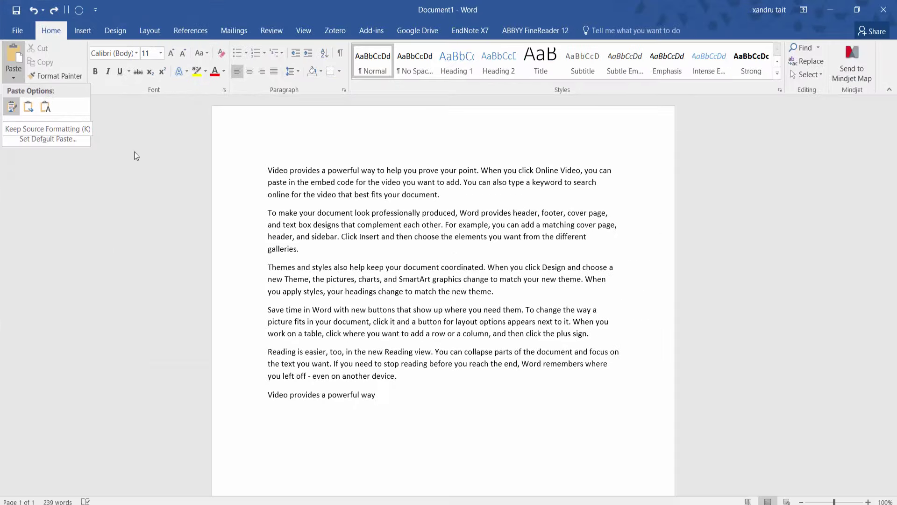
pyautogui.click(307, 192)
# - Copy the first paragraph, beginning "Video provides a powerful way", and paste it on a new line after the last paragraph
pyautogui.moveTo(269, 170); pyautogui.dragTo(448, 193)
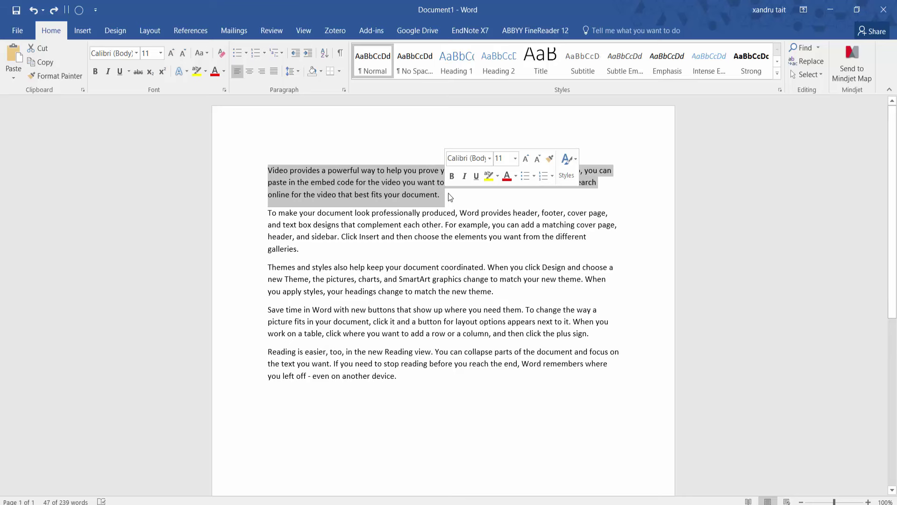
pyautogui.hotkey('ctrl', 'c')
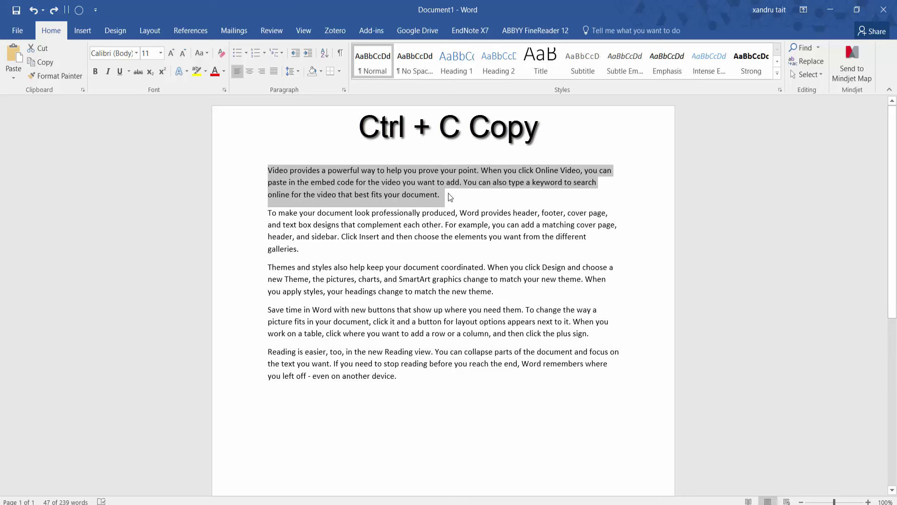
pyautogui.click(396, 383)
pyautogui.press('Return')
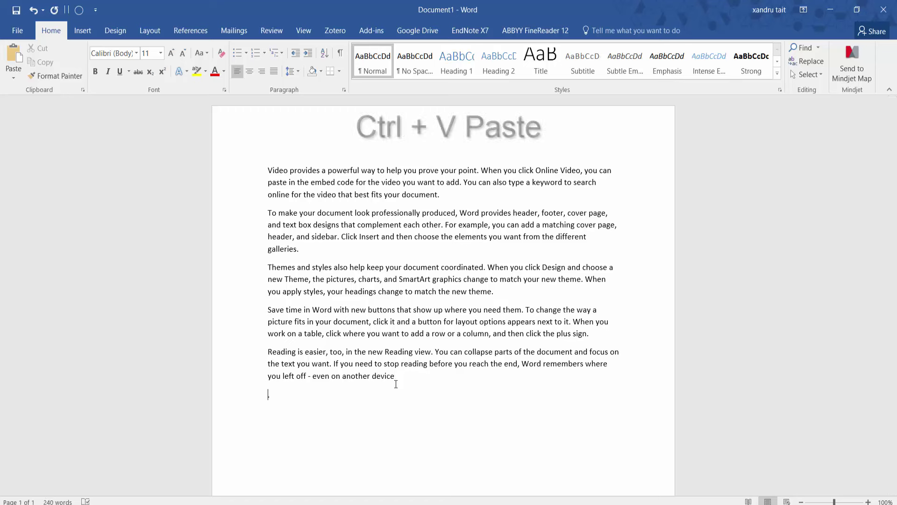
pyautogui.click(14, 57)
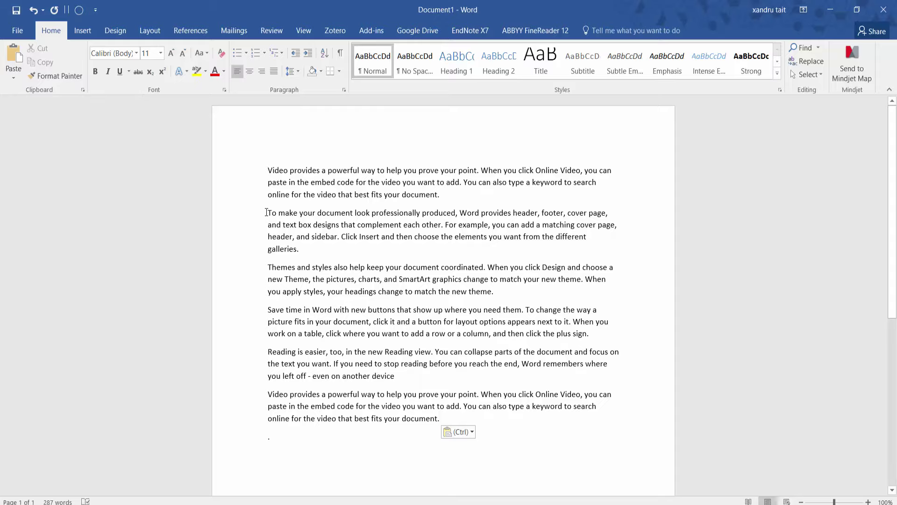
# - Cut the second paragraph, beginning "To make your document look", and paste it on a new line below the last full paragraph
pyautogui.moveTo(268, 213); pyautogui.dragTo(356, 245)
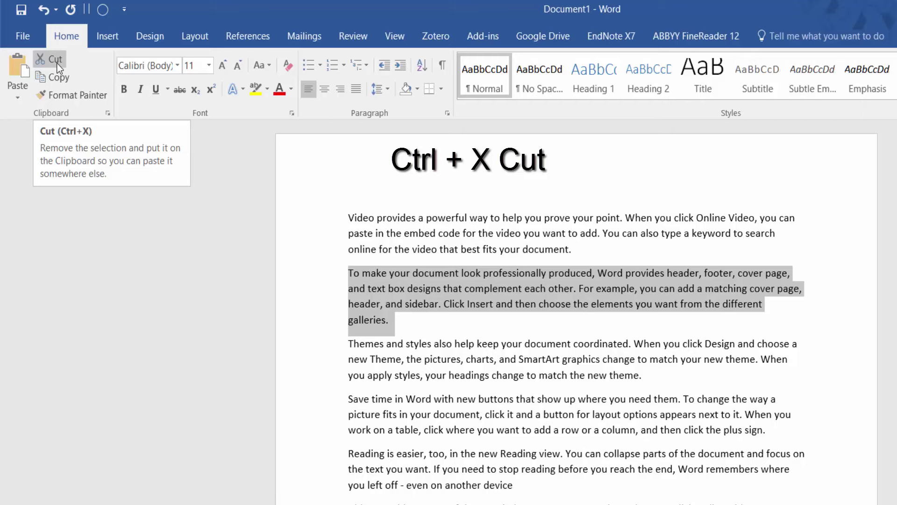
pyautogui.click(57, 64)
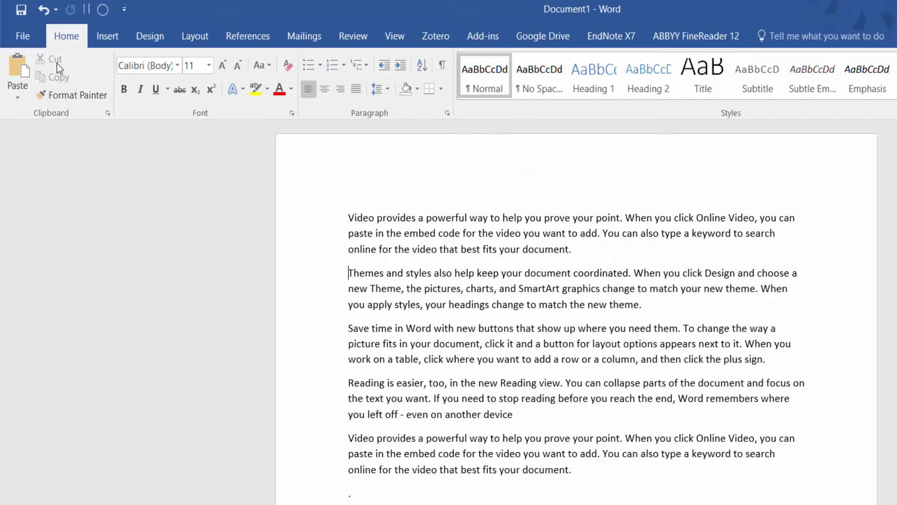
pyautogui.click(545, 450)
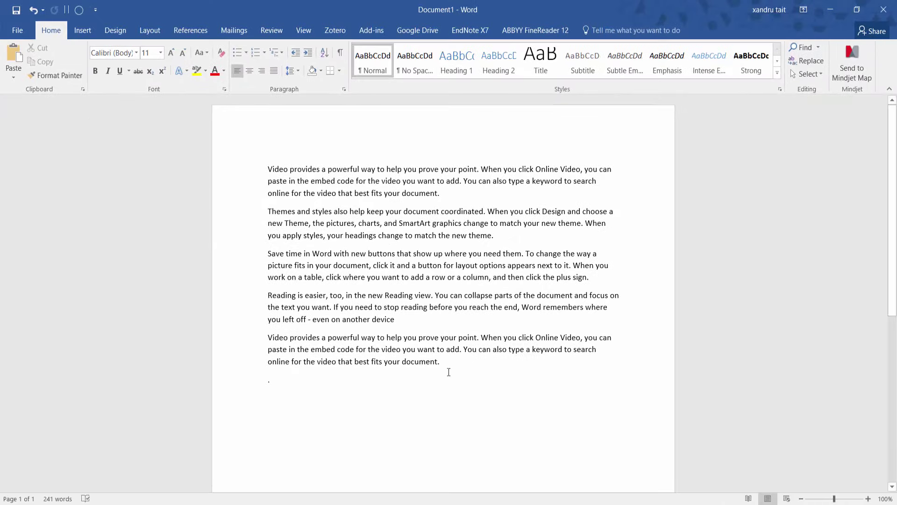
pyautogui.press('Return')
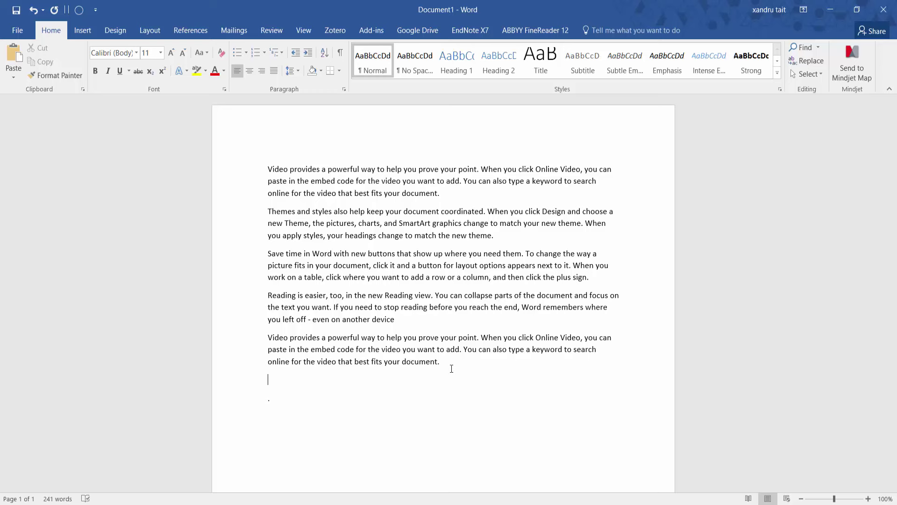
pyautogui.click(14, 56)
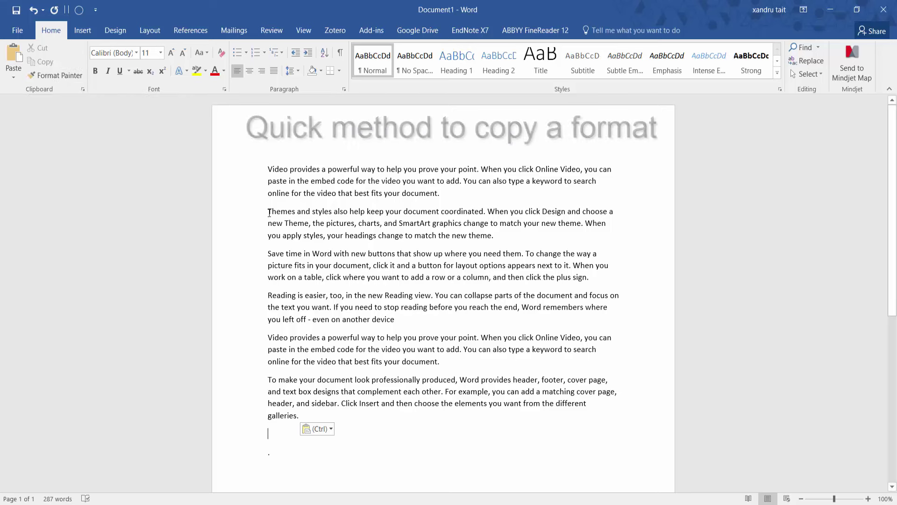
# - Format the paragraph beginning "Themes and styles" with font size 18 and the standard green font color
pyautogui.moveTo(267, 211); pyautogui.dragTo(498, 240)
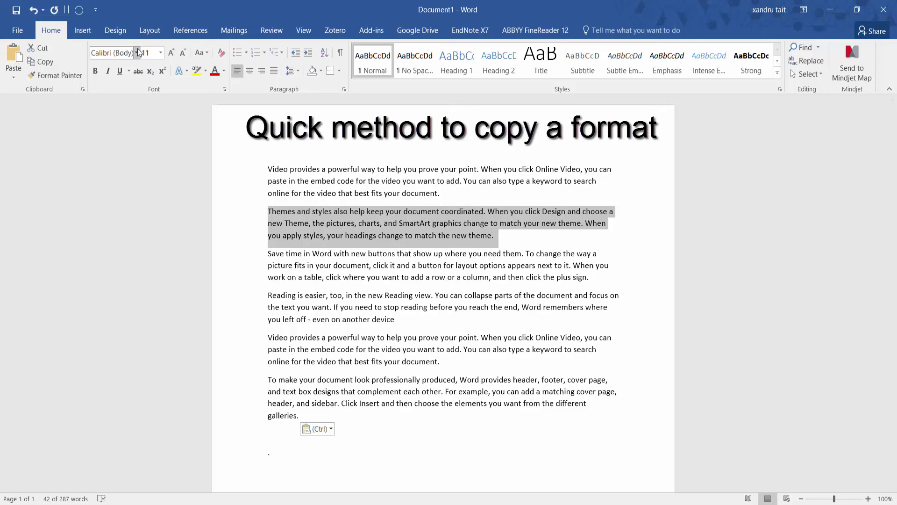
pyautogui.click(160, 52)
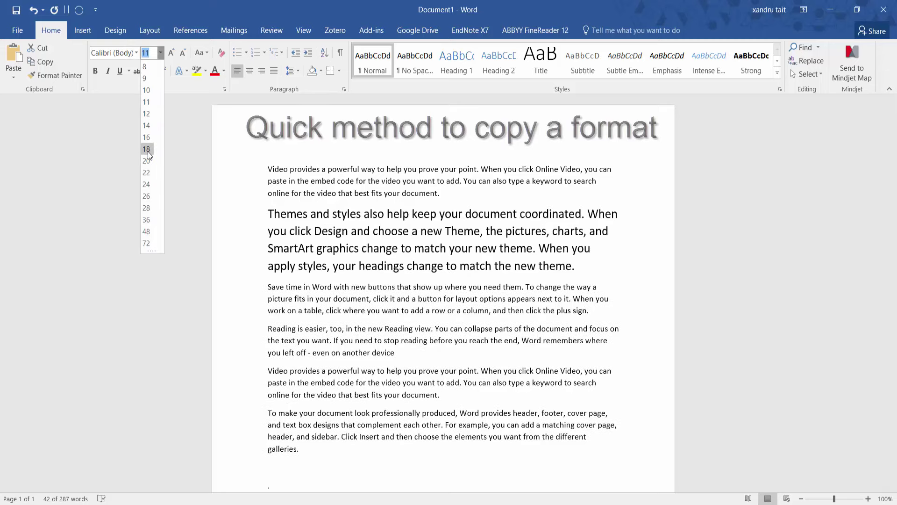
pyautogui.click(147, 148)
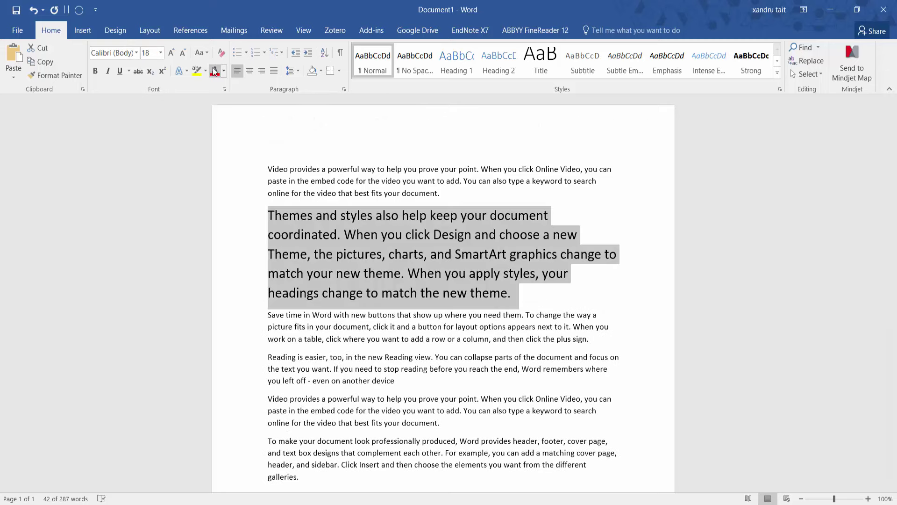
pyautogui.click(224, 71)
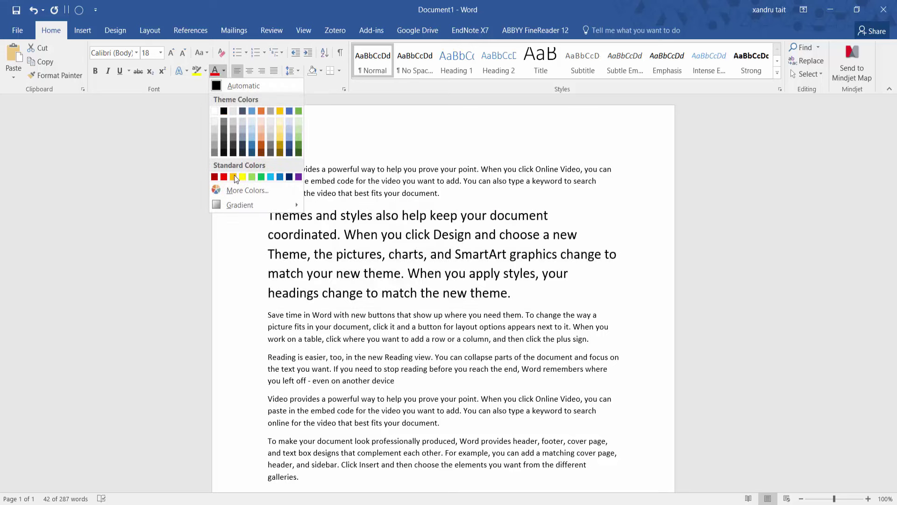
pyautogui.click(262, 177)
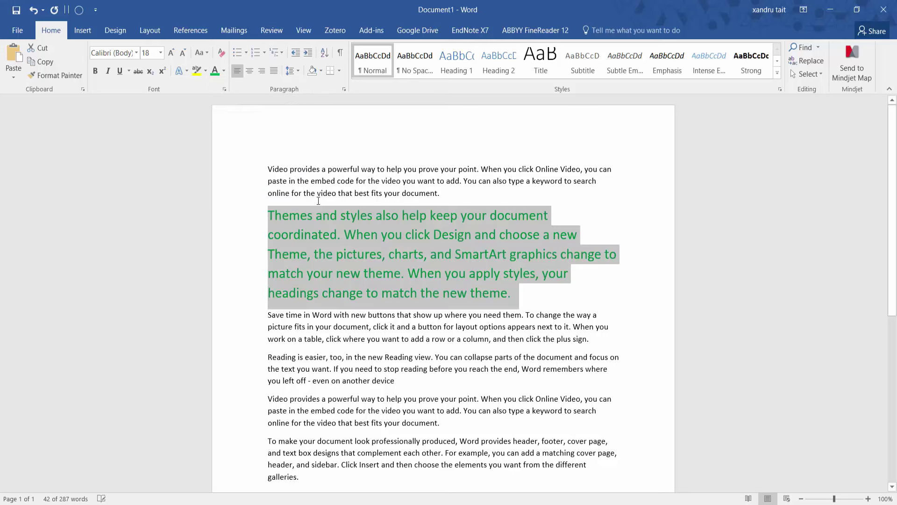
pyautogui.click(520, 292)
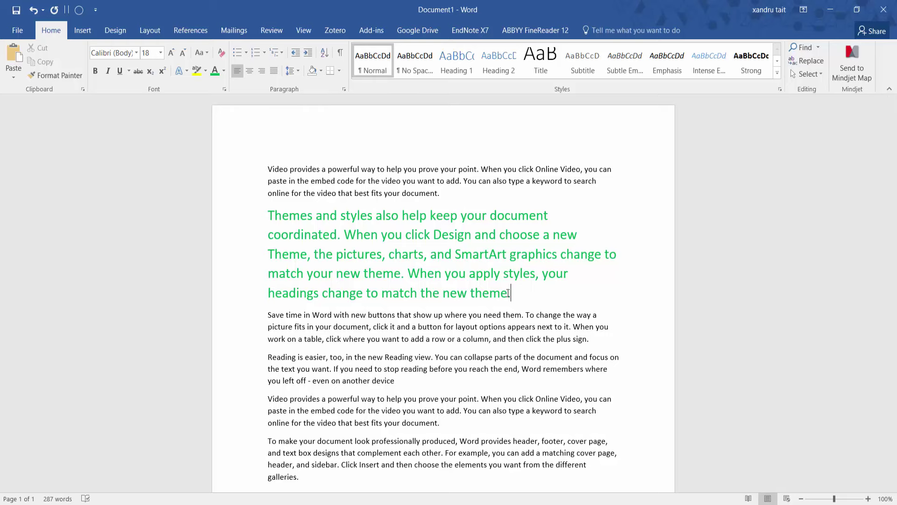
# - Copy the first paragraph's formatting onto the large green "Themes and styles" paragraph with Format Painter
pyautogui.click(590, 338)
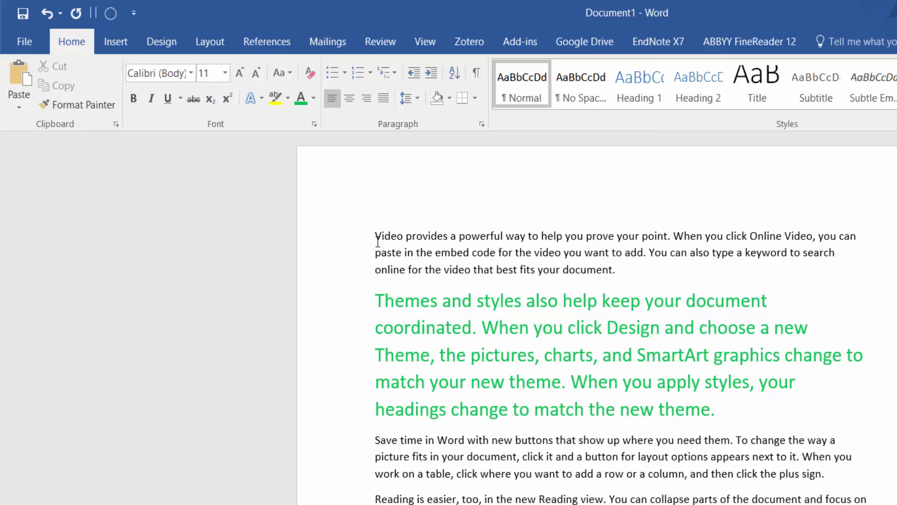
pyautogui.moveTo(380, 230); pyautogui.dragTo(654, 264)
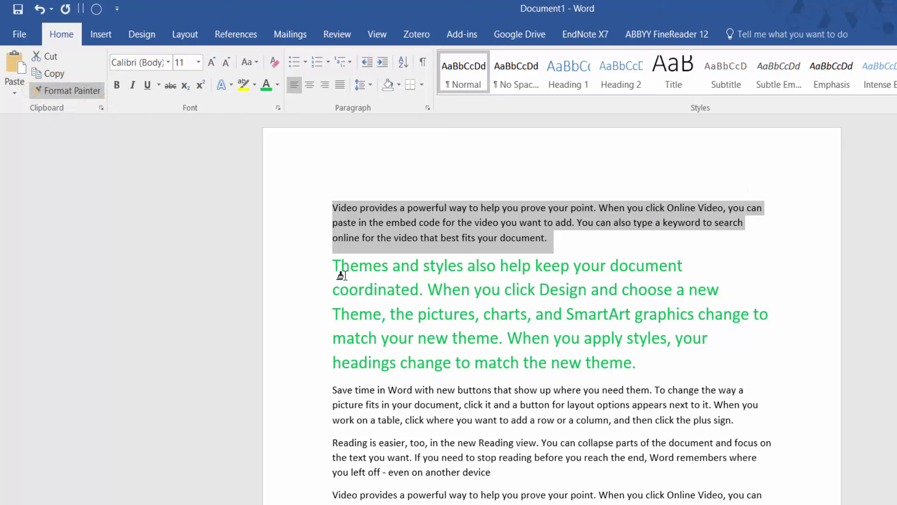
pyautogui.moveTo(331, 263); pyautogui.dragTo(656, 373)
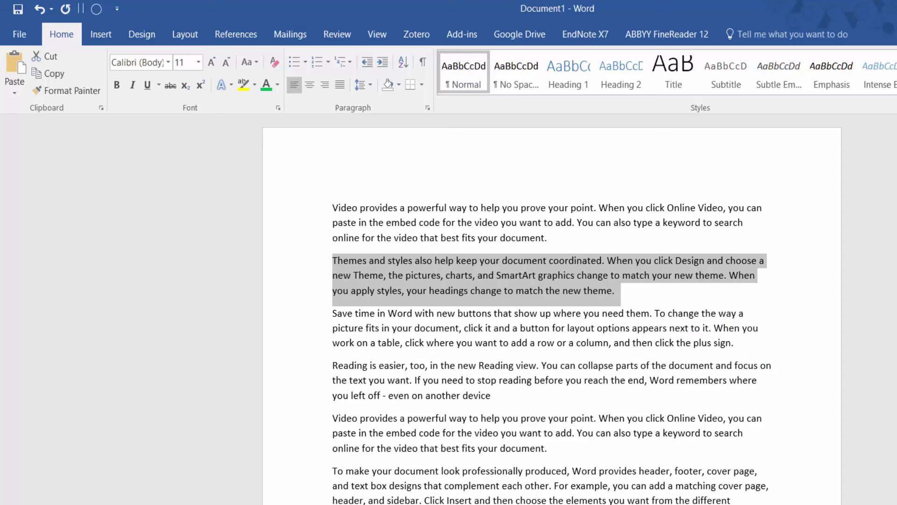
pyautogui.click(761, 327)
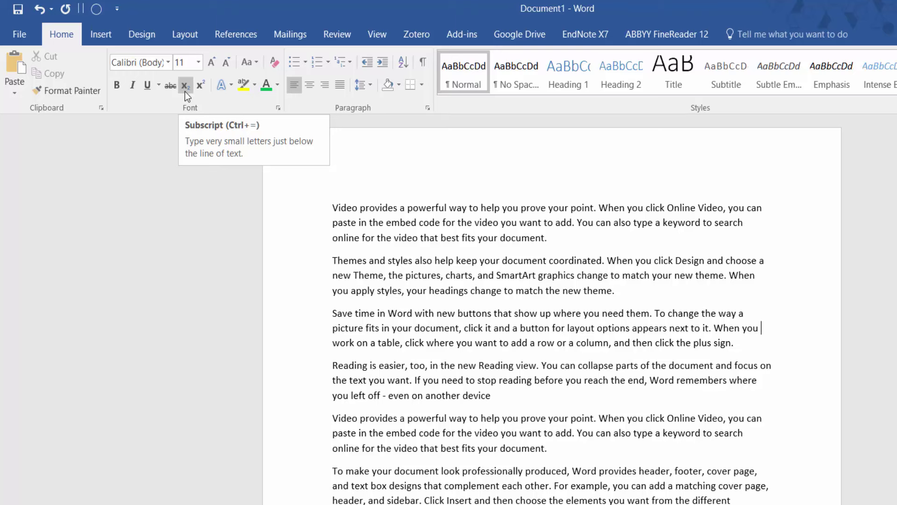
# - Look through the list of available fonts without choosing one
pyautogui.click(169, 63)
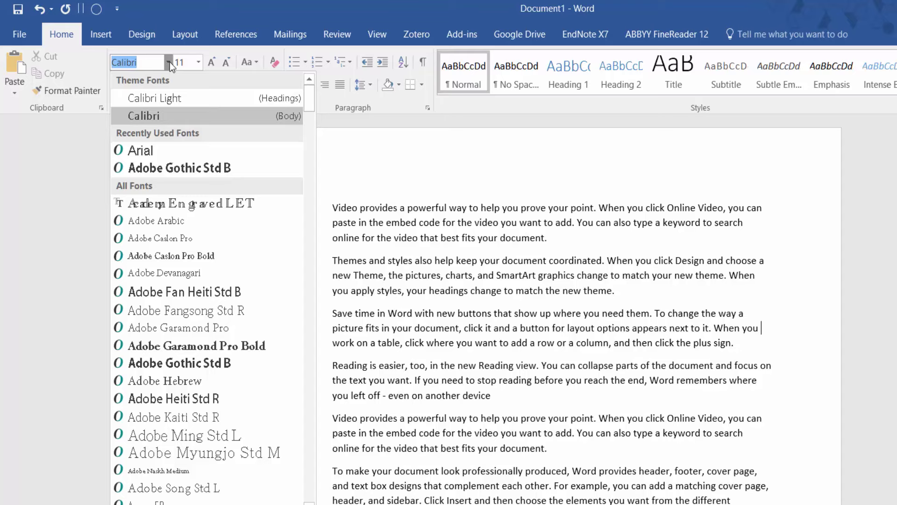
pyautogui.scroll(-3, 240, 313)
pyautogui.scroll(-20, 240, 313)
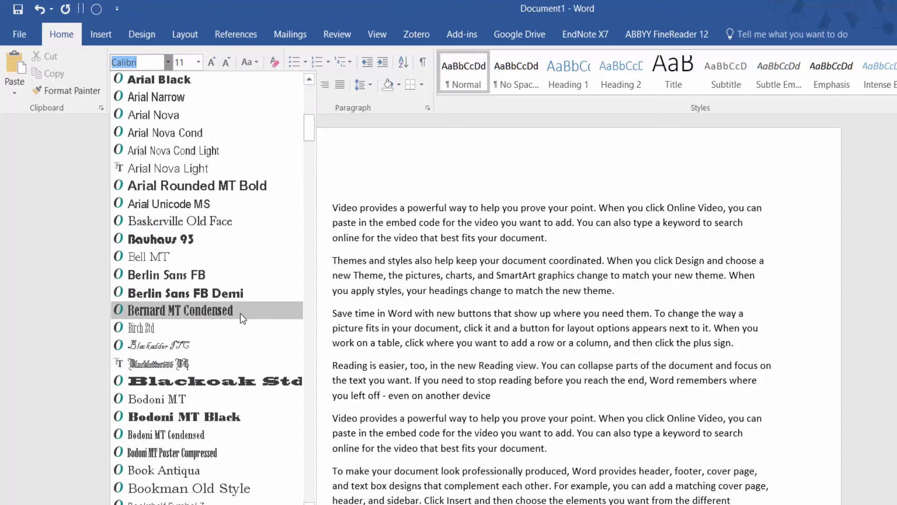
pyautogui.scroll(-1, 240, 313)
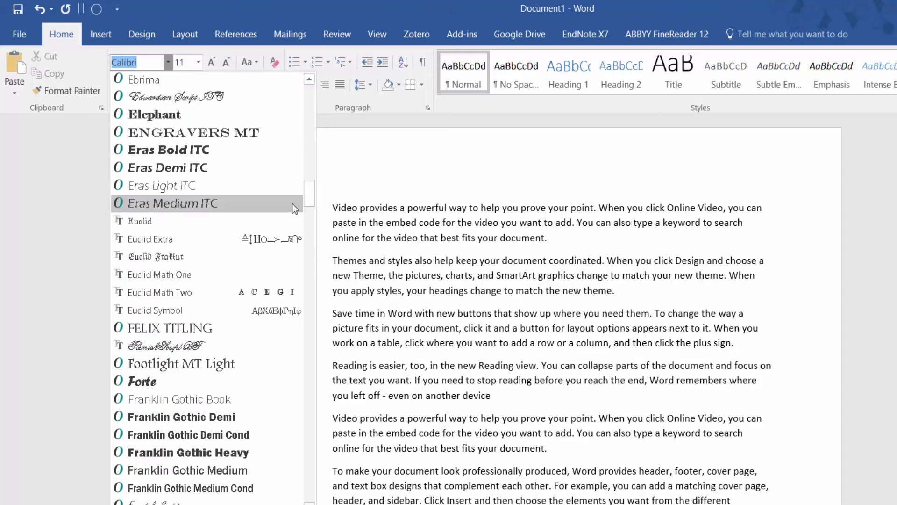
pyautogui.moveTo(307, 192); pyautogui.dragTo(309, 93)
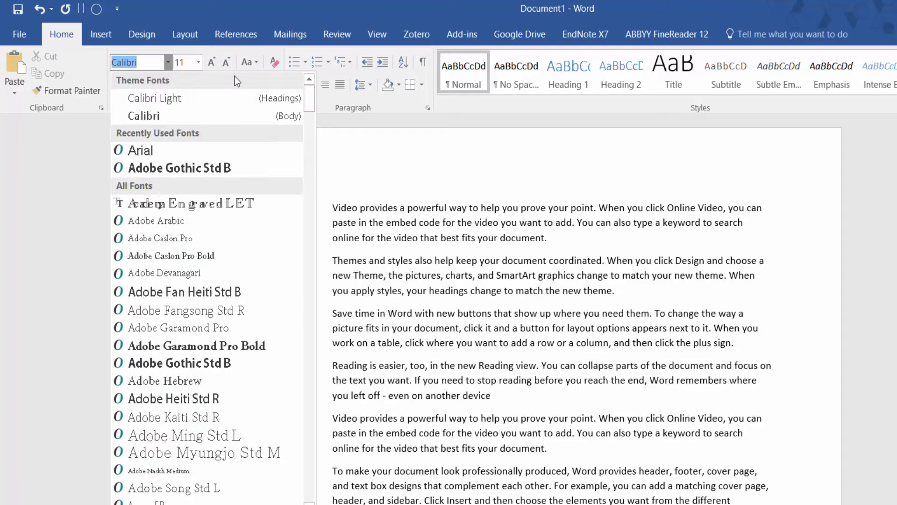
pyautogui.click(167, 62)
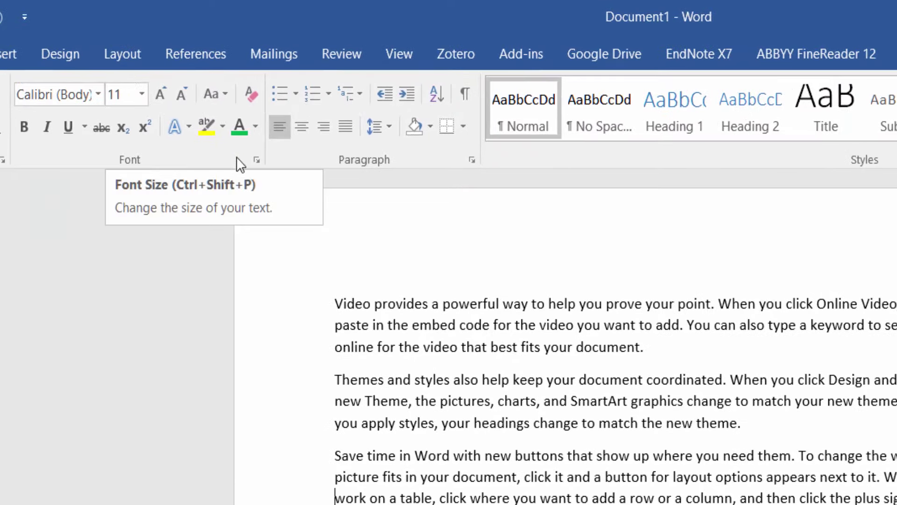
# - Set the font at the insertion point to Arial using the Font dialog
pyautogui.click(253, 159)
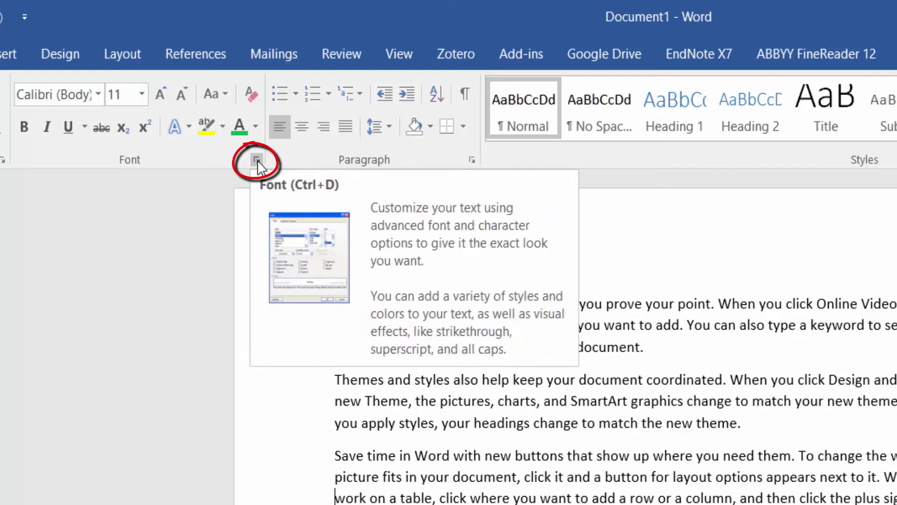
pyautogui.click(257, 161)
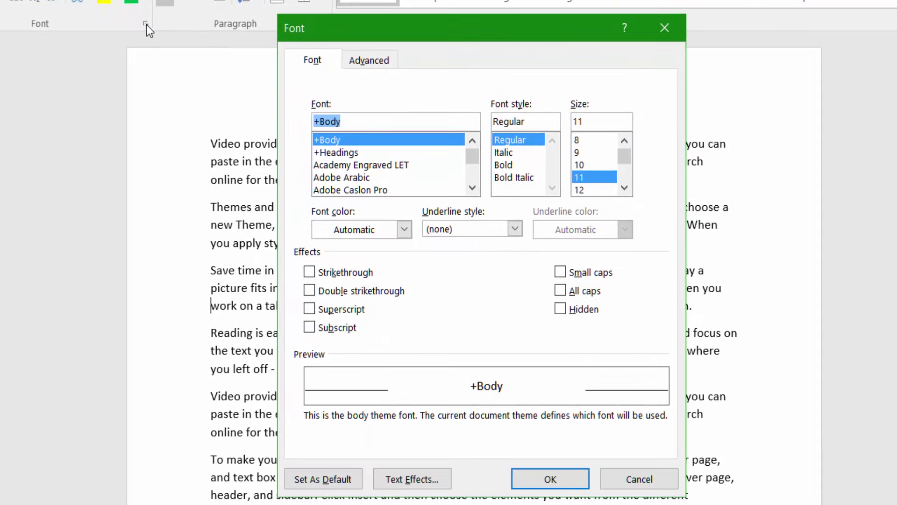
pyautogui.moveTo(478, 157); pyautogui.dragTo(471, 140)
pyautogui.scroll(-2, 405, 153)
pyautogui.scroll(-6, 406, 161)
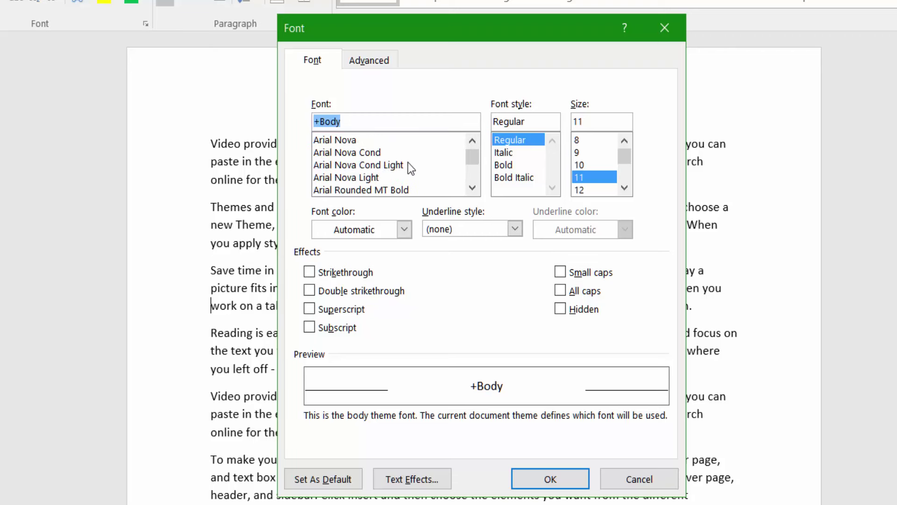
pyautogui.scroll(3, 407, 161)
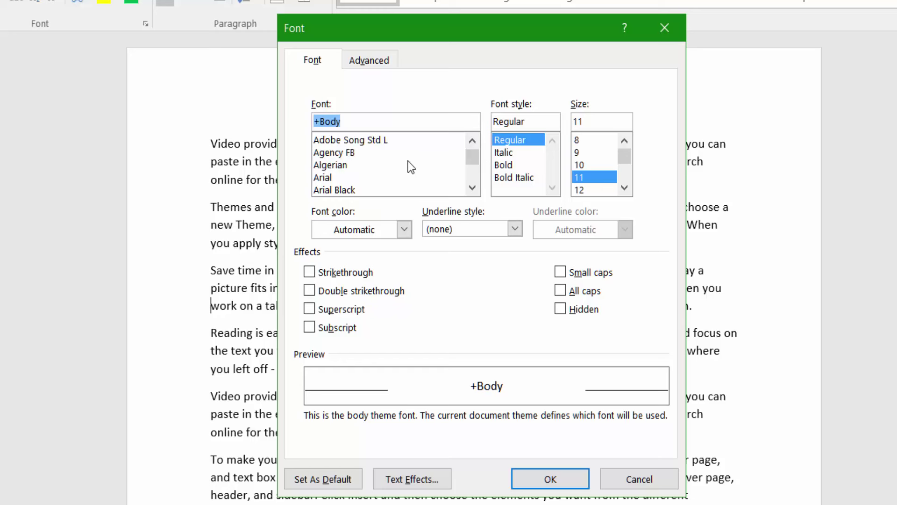
pyautogui.click(337, 176)
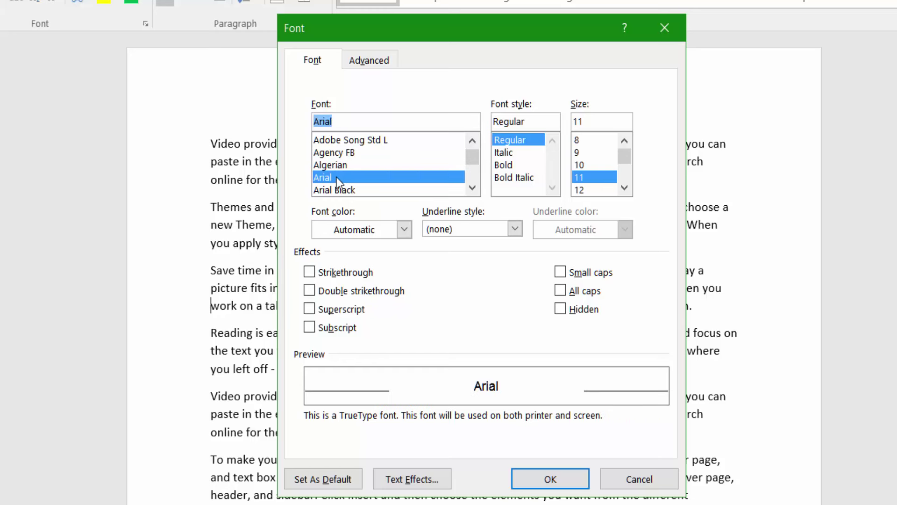
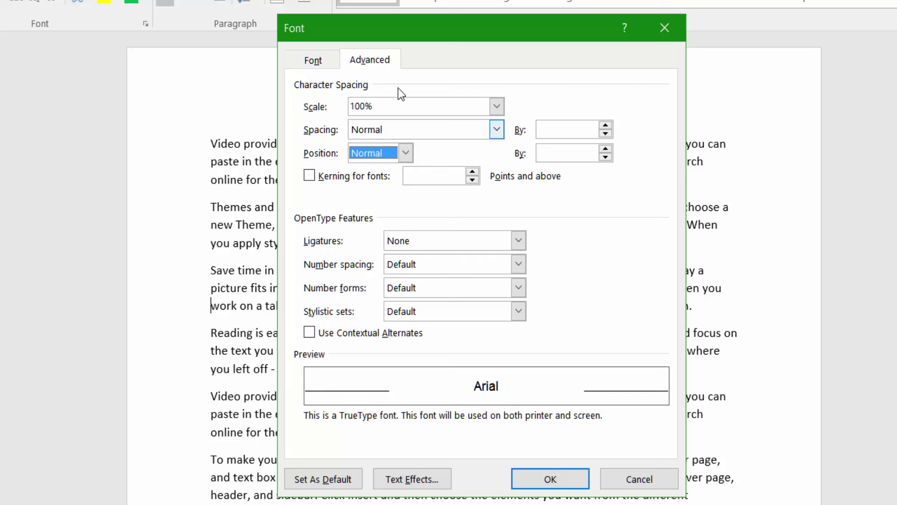
pyautogui.click(311, 59)
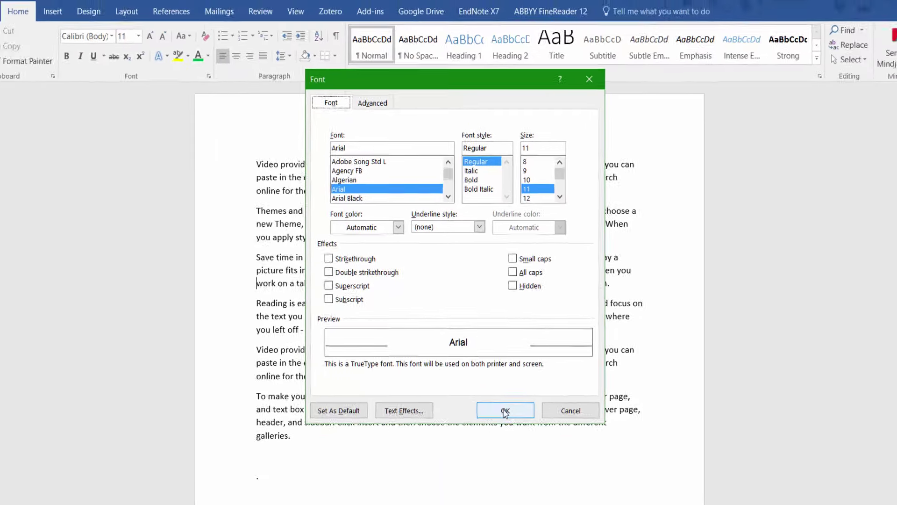
pyautogui.click(549, 479)
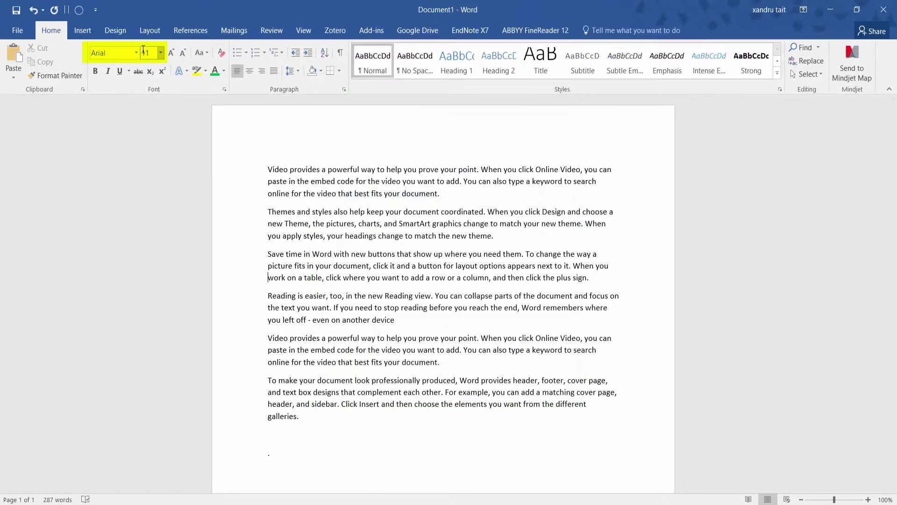
# - Make Arial 11 pt the default font for this document only, and enter "type" on a new line
pyautogui.click(224, 89)
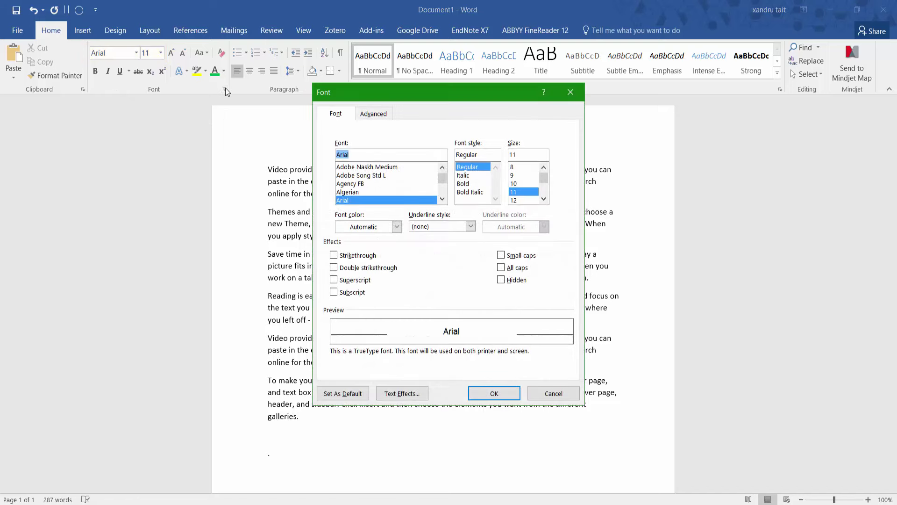
pyautogui.click(351, 390)
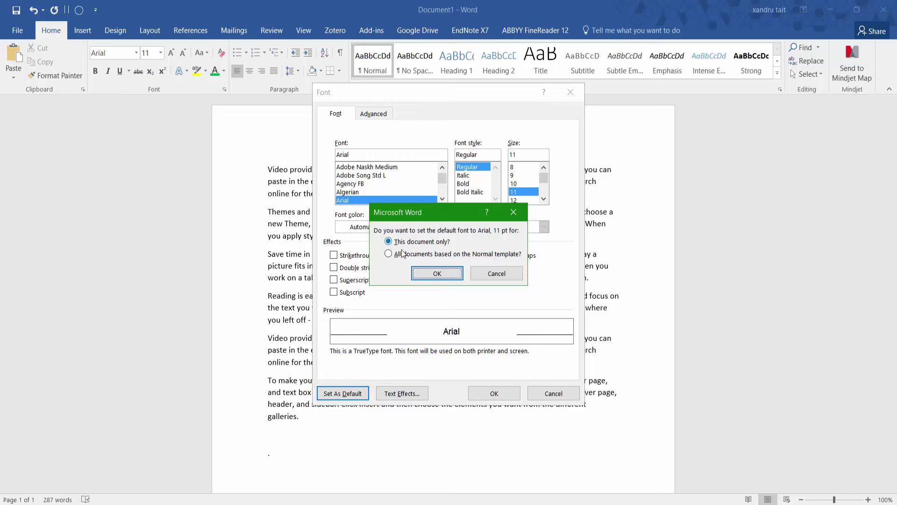
pyautogui.click(432, 272)
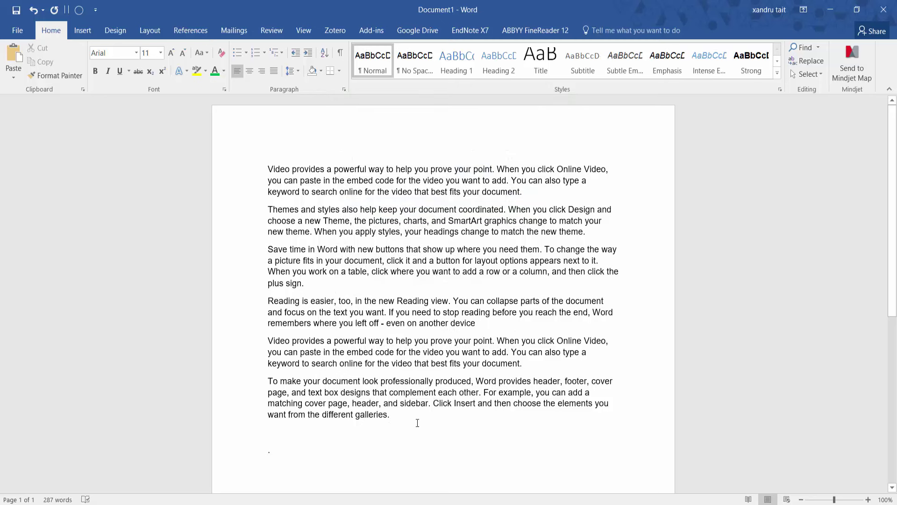
pyautogui.press('Return')
pyautogui.write('type')
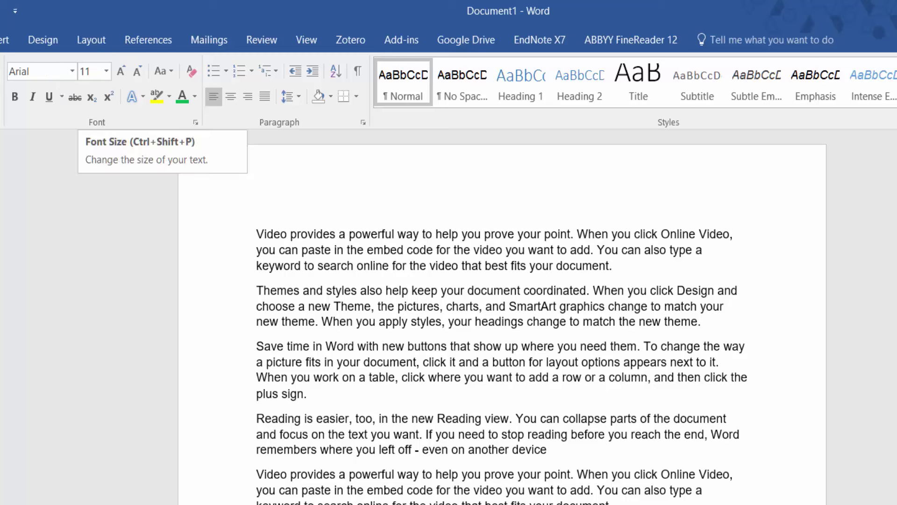
# - Make the word "provides" in the first paragraph bold
pyautogui.doubleClick(317, 232)
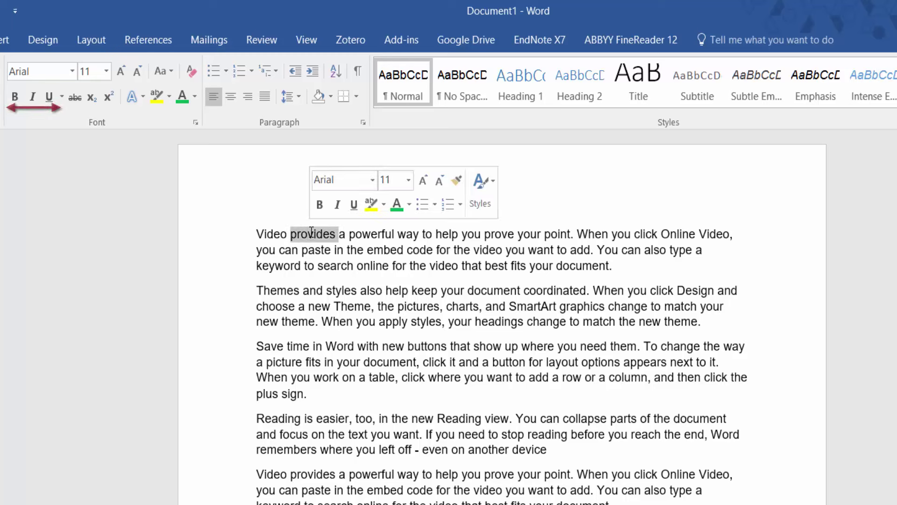
pyautogui.click(11, 98)
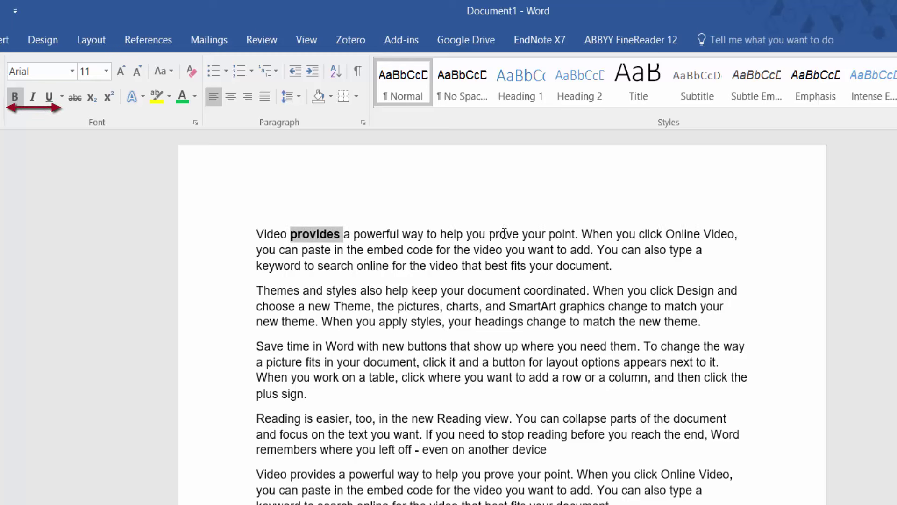
# - Try bold, italic and underline on the word "prove" in the first paragraph, and remove all three
pyautogui.doubleClick(504, 233)
pyautogui.click(15, 97)
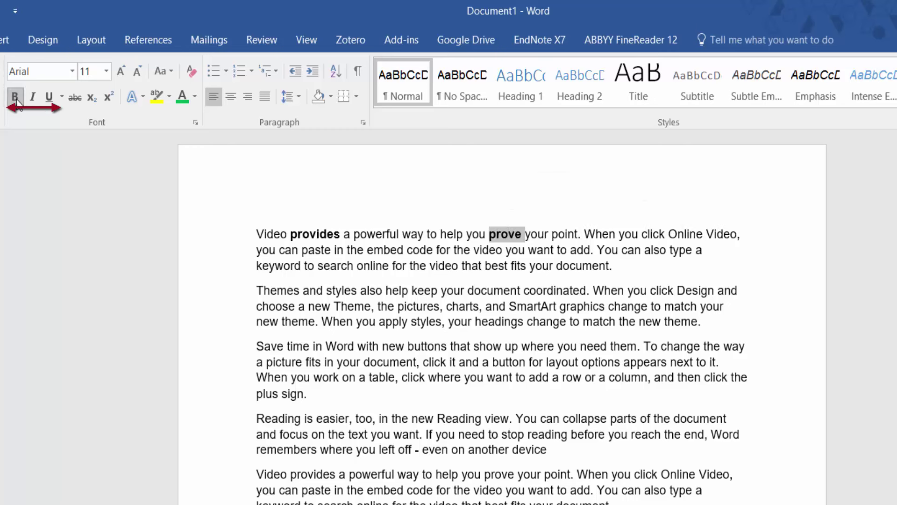
pyautogui.click(32, 99)
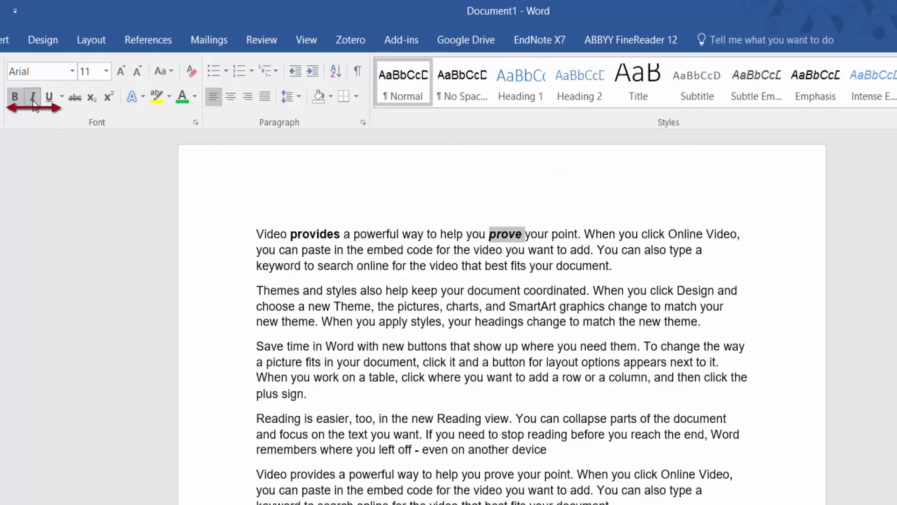
pyautogui.click(33, 100)
pyautogui.click(46, 98)
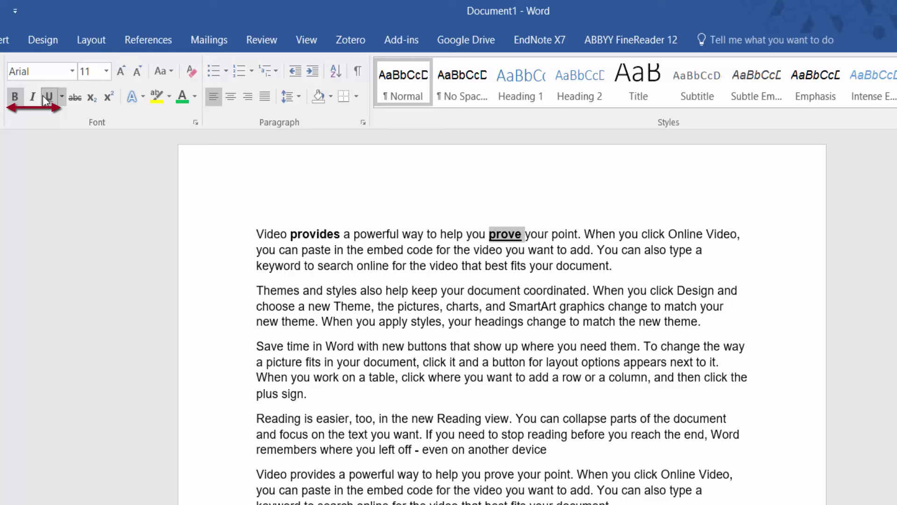
pyautogui.click(46, 98)
pyautogui.click(15, 97)
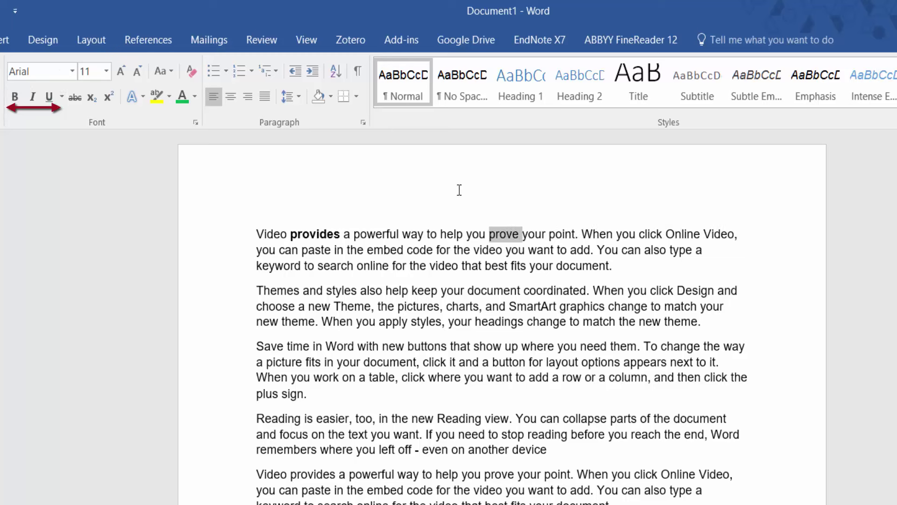
# - Try strikethrough on the word "your" in the first line, and remove it
pyautogui.click(528, 233)
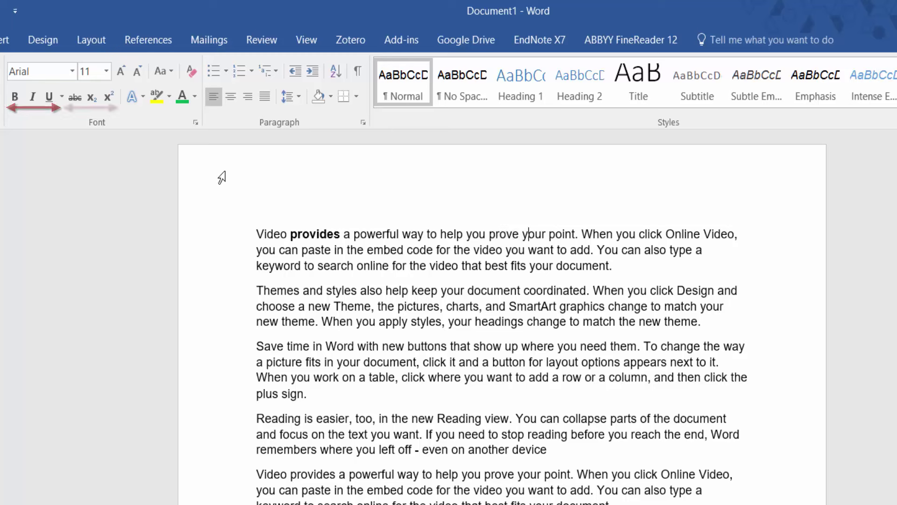
pyautogui.click(75, 97)
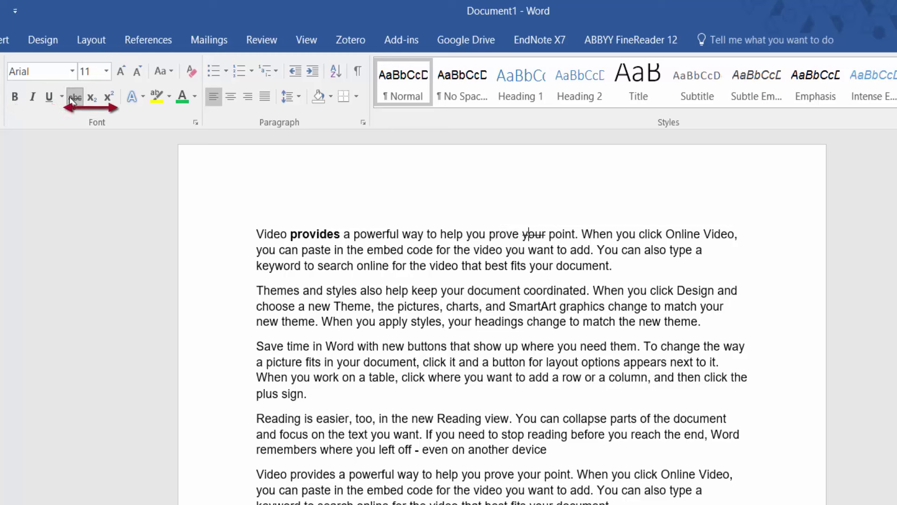
pyautogui.click(75, 98)
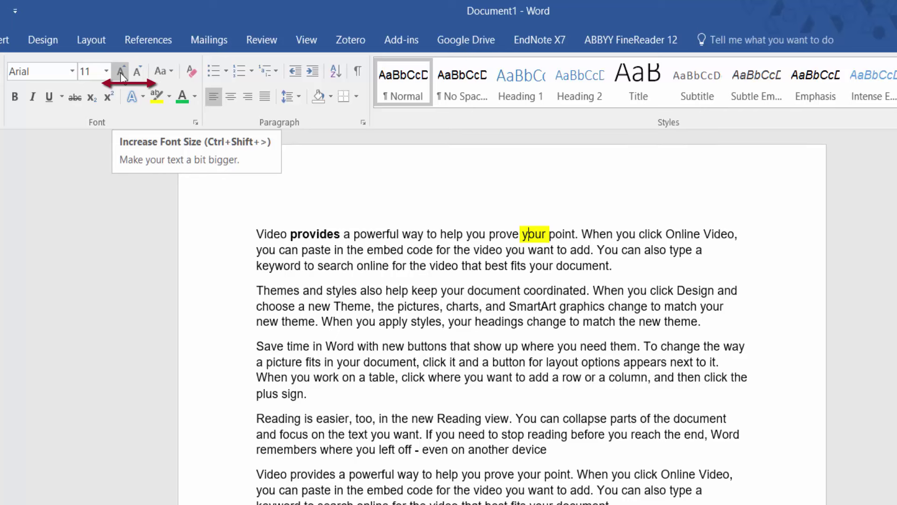
# - Enlarge the word "your" in the first line stepwise to size 20, and shrink it back to 11
pyautogui.click(120, 73)
pyautogui.click(121, 72)
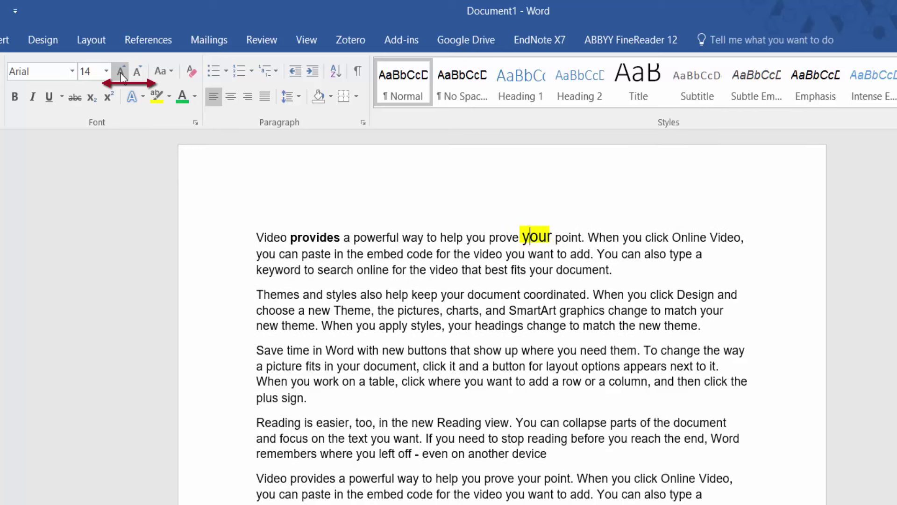
pyautogui.click(121, 73)
pyautogui.click(120, 74)
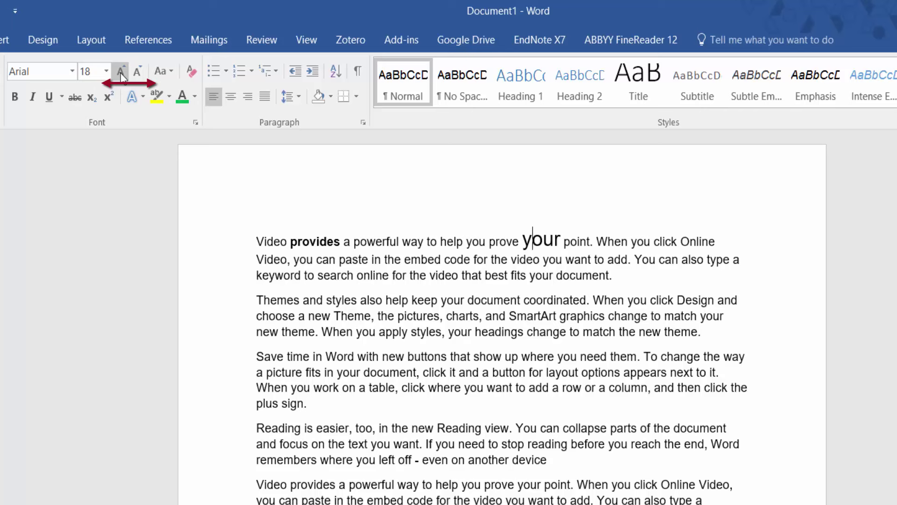
pyautogui.click(121, 73)
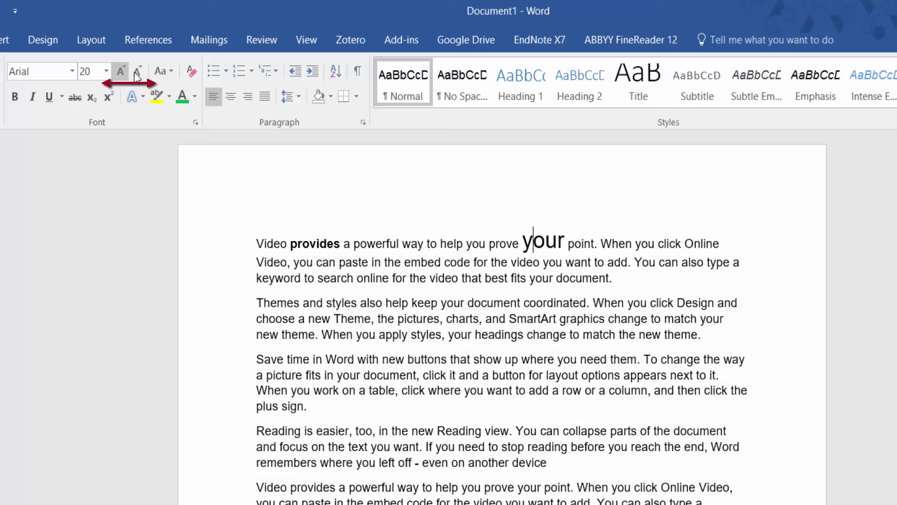
pyautogui.click(139, 72)
pyautogui.click(138, 72)
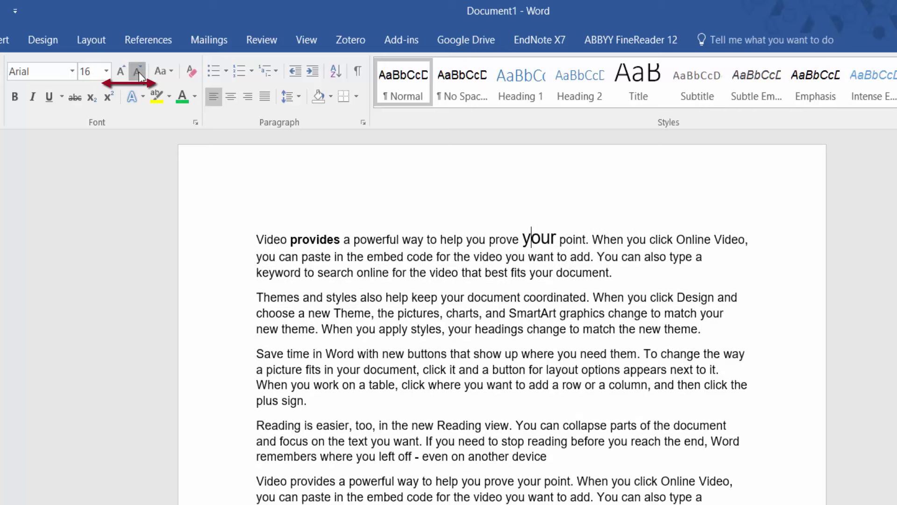
pyautogui.click(139, 72)
pyautogui.click(139, 72)
pyautogui.click(139, 72)
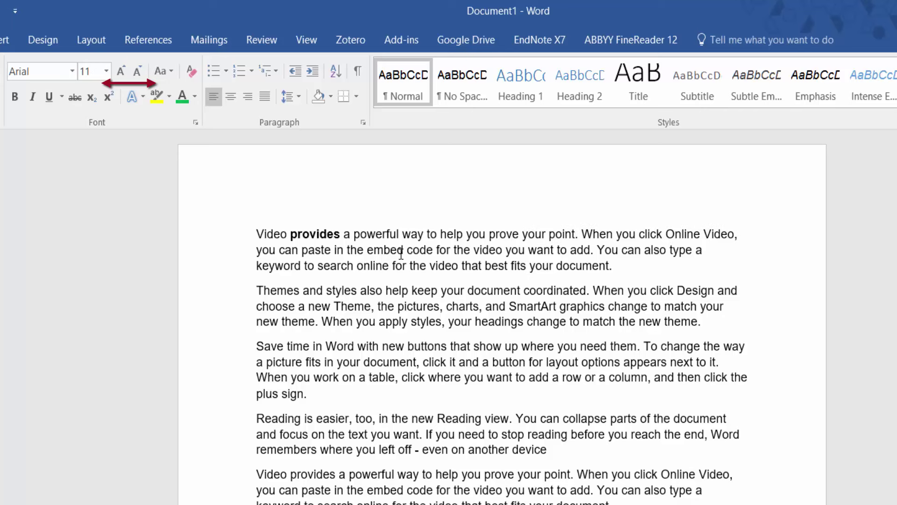
# - Set the font size of the word "point" in the first line to 14
pyautogui.doubleClick(557, 234)
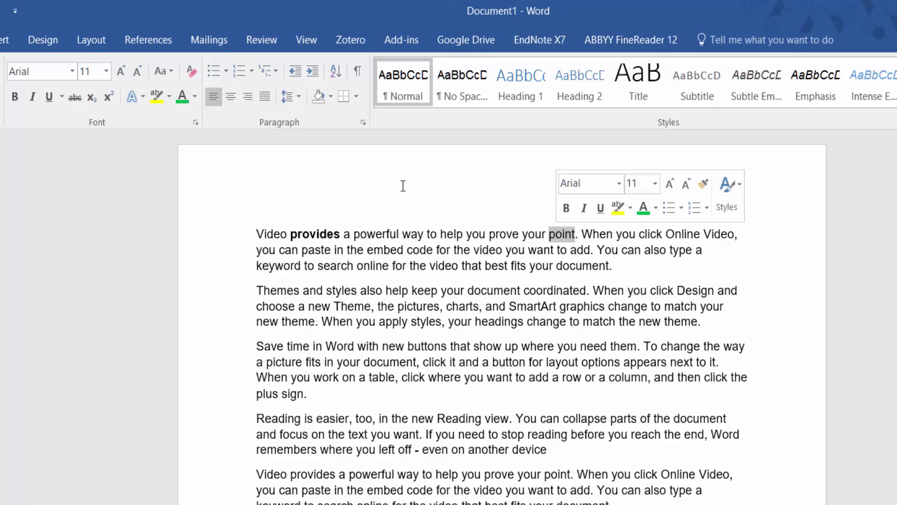
pyautogui.click(106, 71)
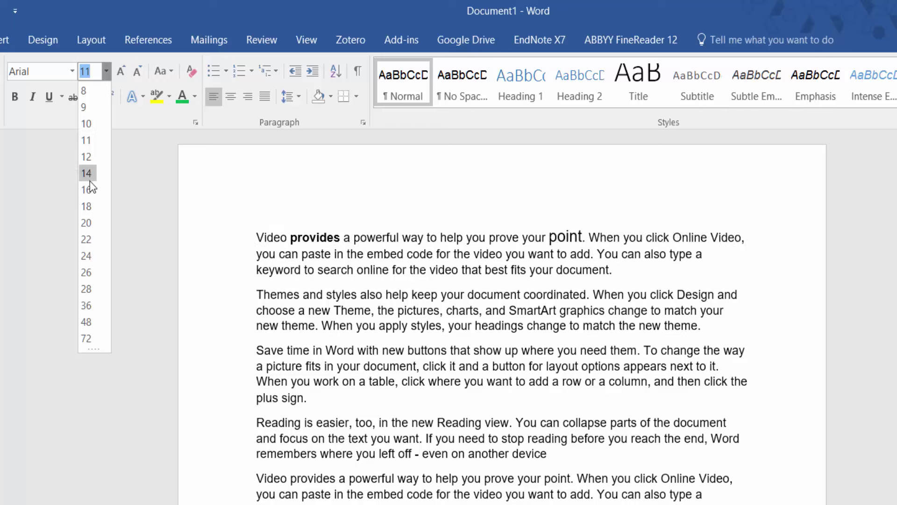
pyautogui.click(88, 173)
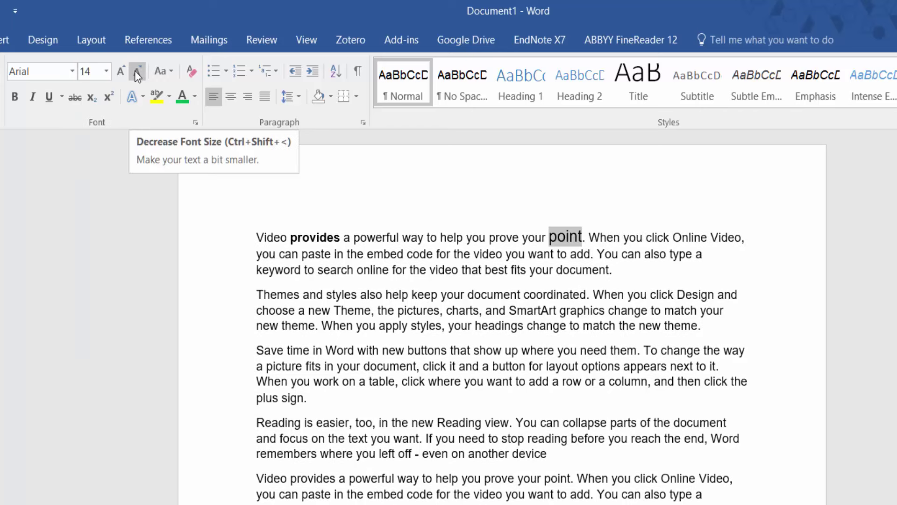
pyautogui.click(508, 213)
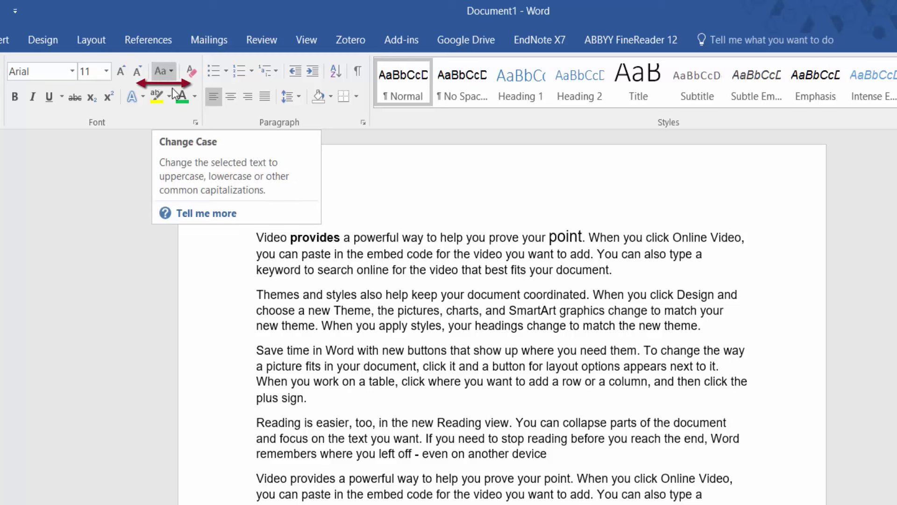
# - Change the word "Online" in the first line to uppercase
pyautogui.doubleClick(692, 237)
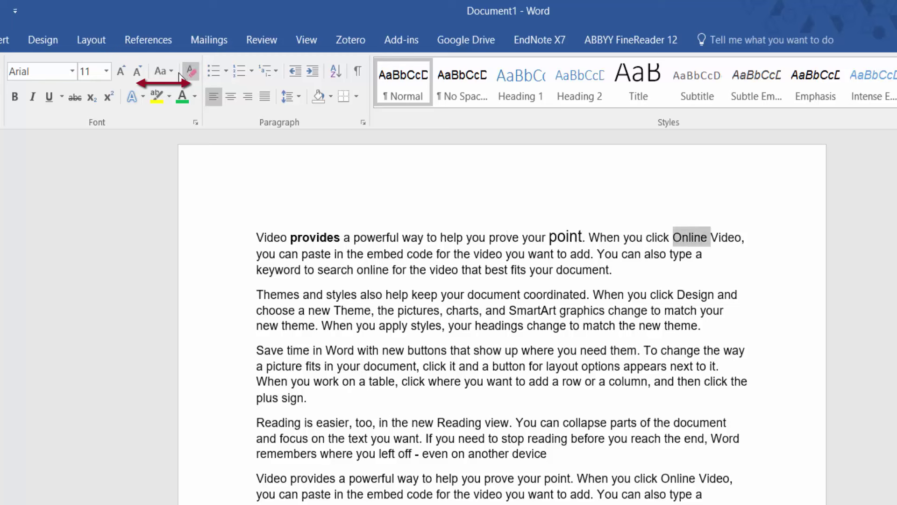
pyautogui.click(164, 71)
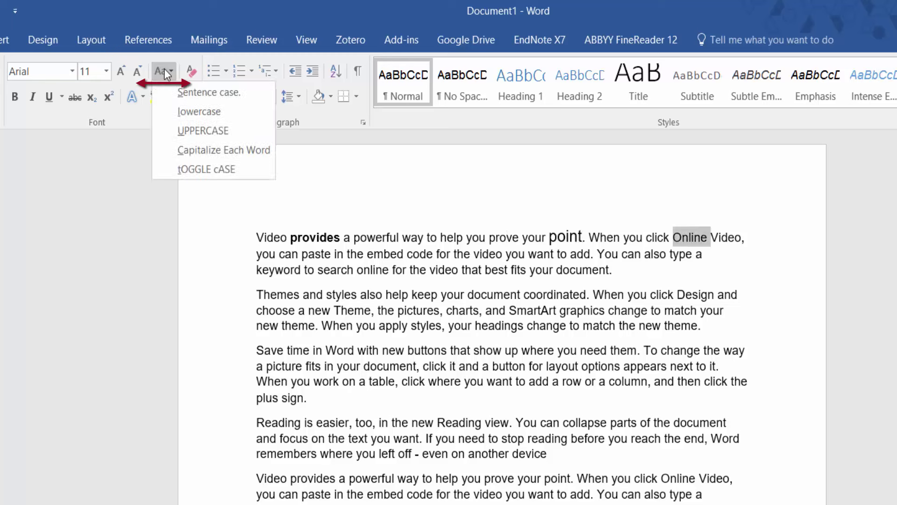
pyautogui.click(193, 135)
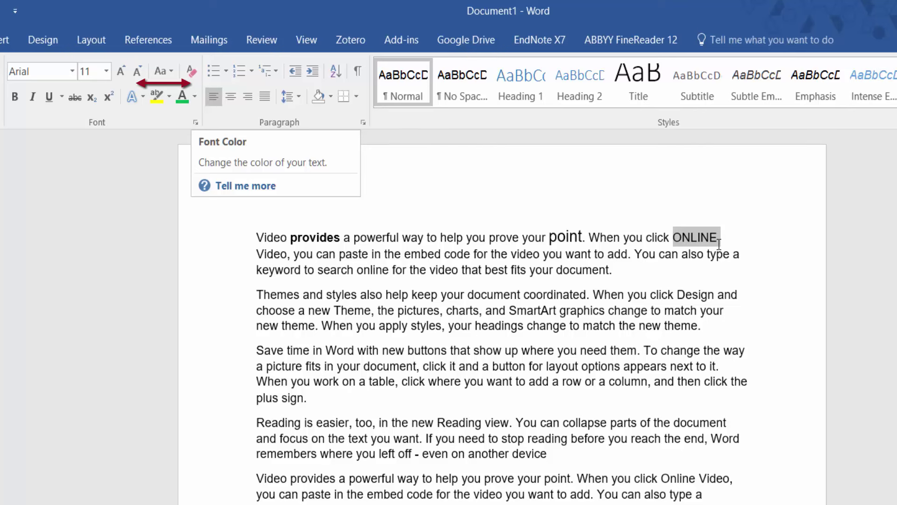
pyautogui.click(726, 227)
# - Change the word "ONLINE" in the first line to lowercase
pyautogui.click(695, 237)
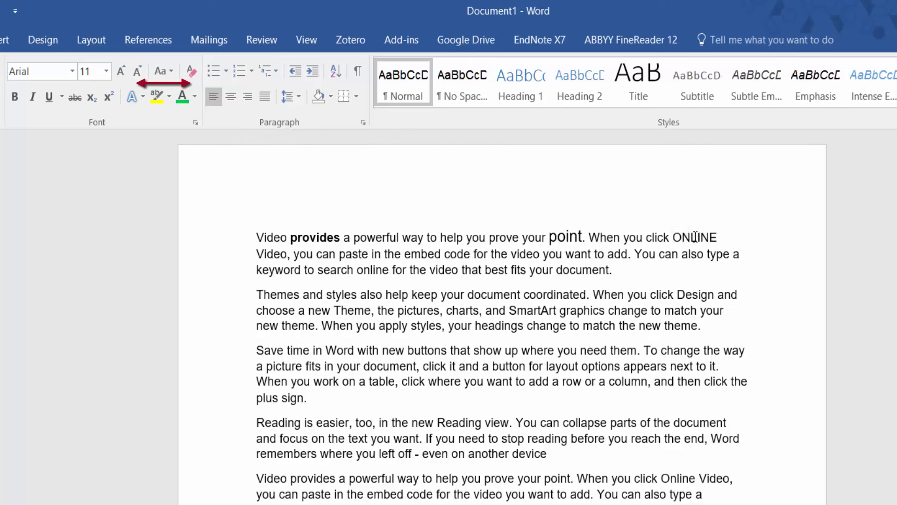
pyautogui.doubleClick(695, 237)
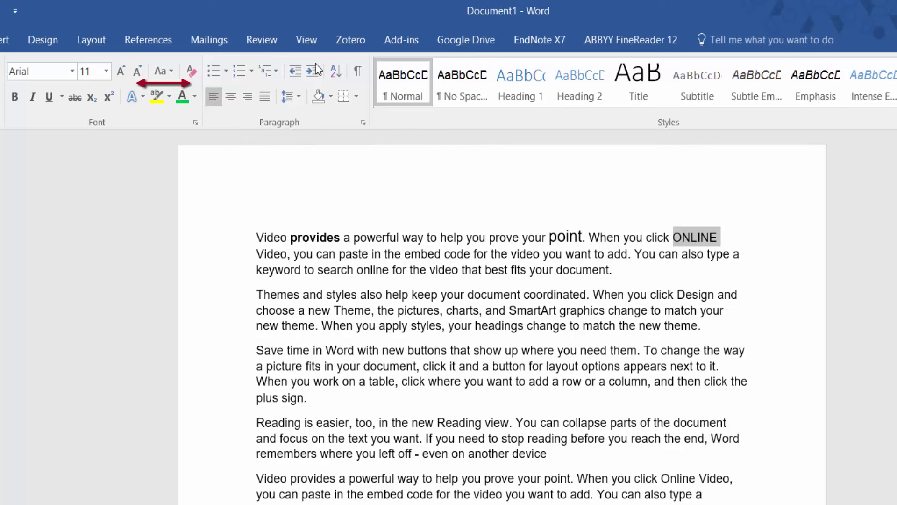
pyautogui.click(171, 66)
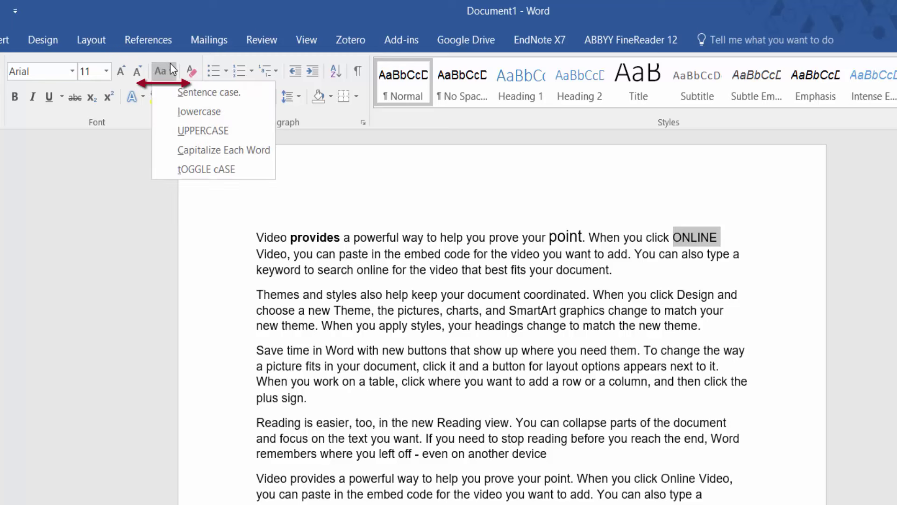
pyautogui.click(185, 109)
pyautogui.click(785, 277)
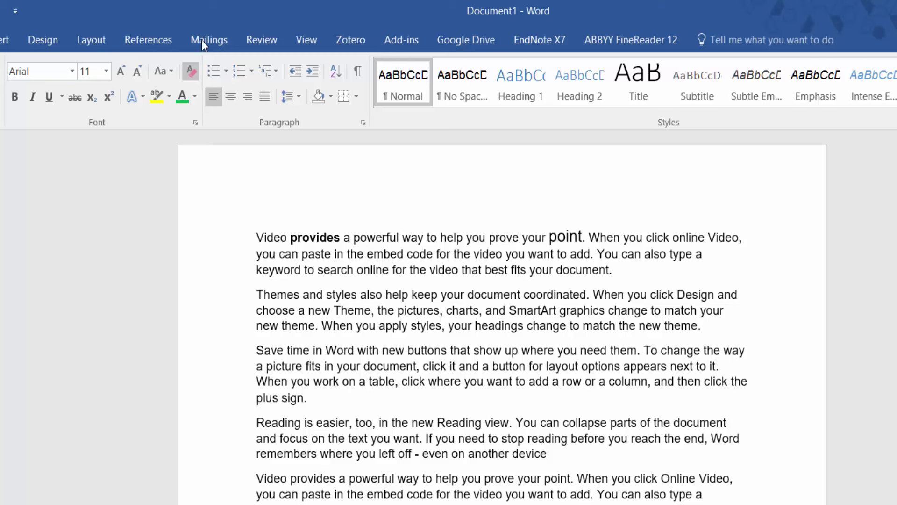
pyautogui.click(134, 97)
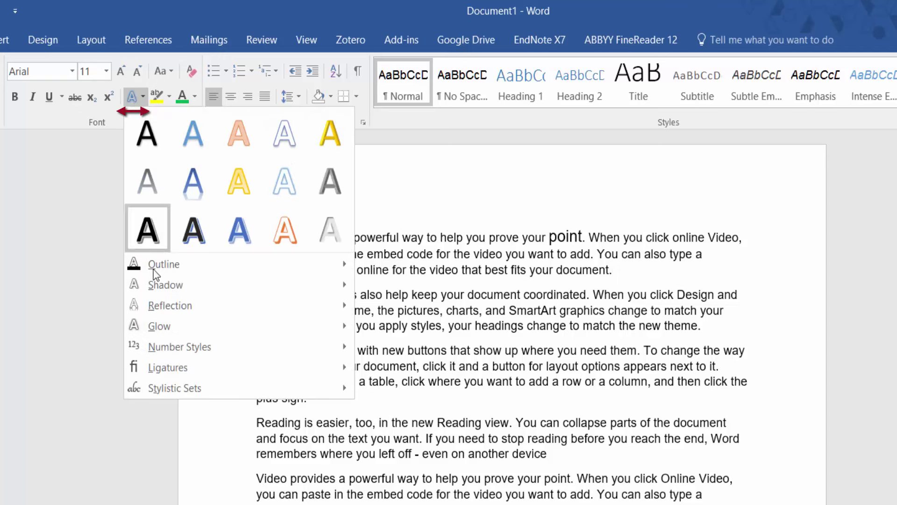
pyautogui.click(245, 233)
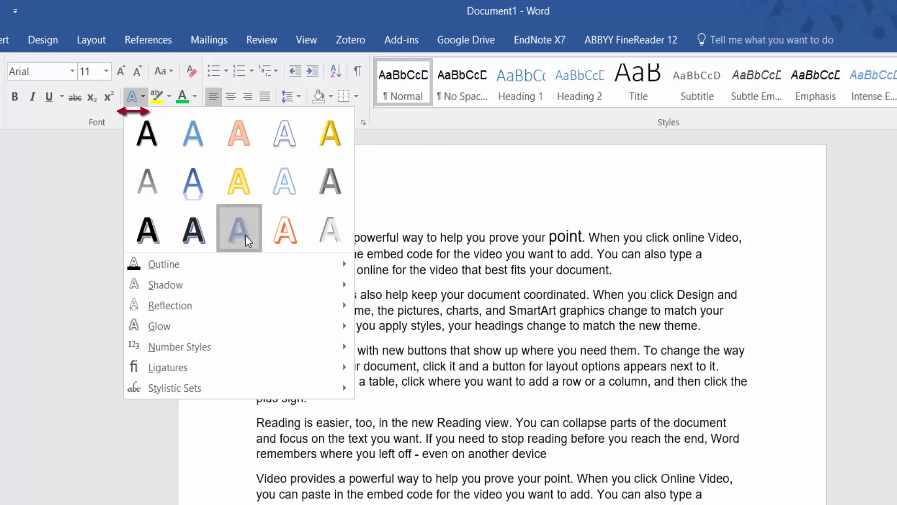
pyautogui.click(281, 231)
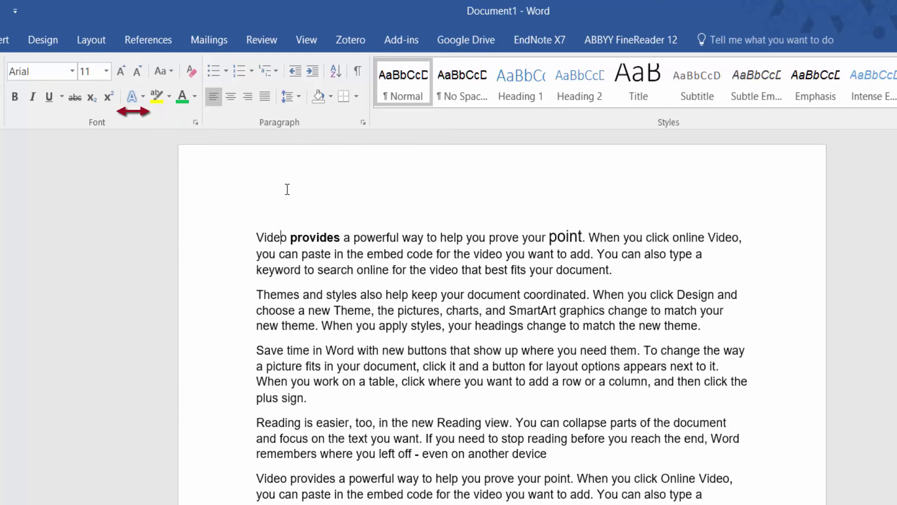
# - Insert two empty lines above the first paragraph and add the centred heading "Title" at the top of the page
pyautogui.click(253, 234)
pyautogui.press('Return')
pyautogui.press('Return')
pyautogui.press('Up')
pyautogui.press('Up')
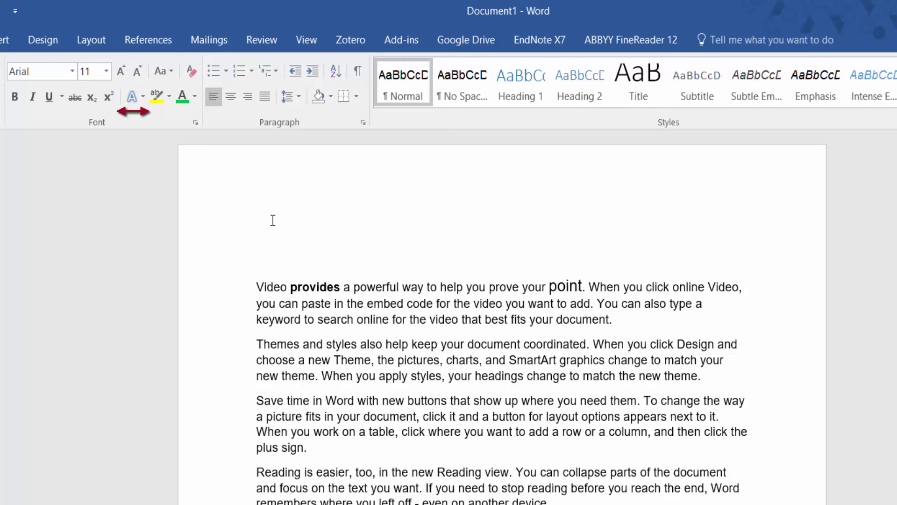
pyautogui.write('Title')
pyautogui.click(231, 98)
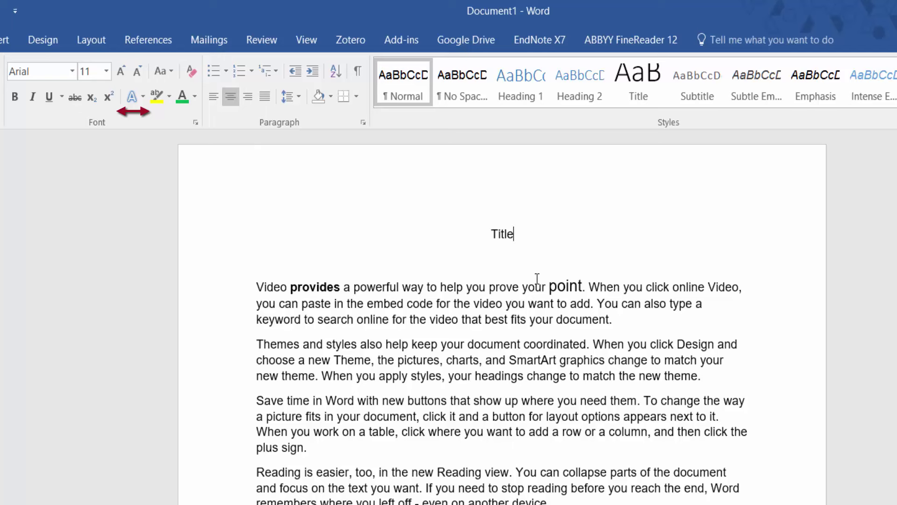
# - Apply the preset blue text effect with a reflection to the word "Title"
pyautogui.tripleClick(499, 234)
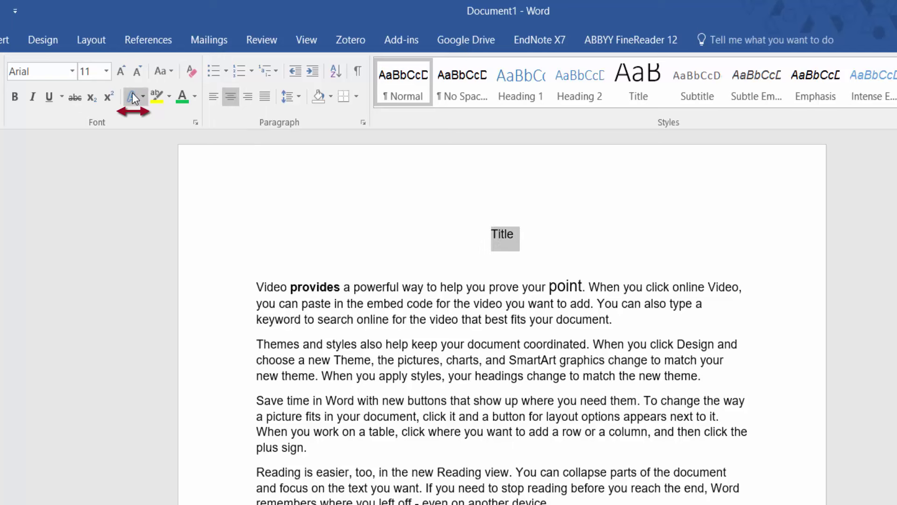
pyautogui.click(133, 93)
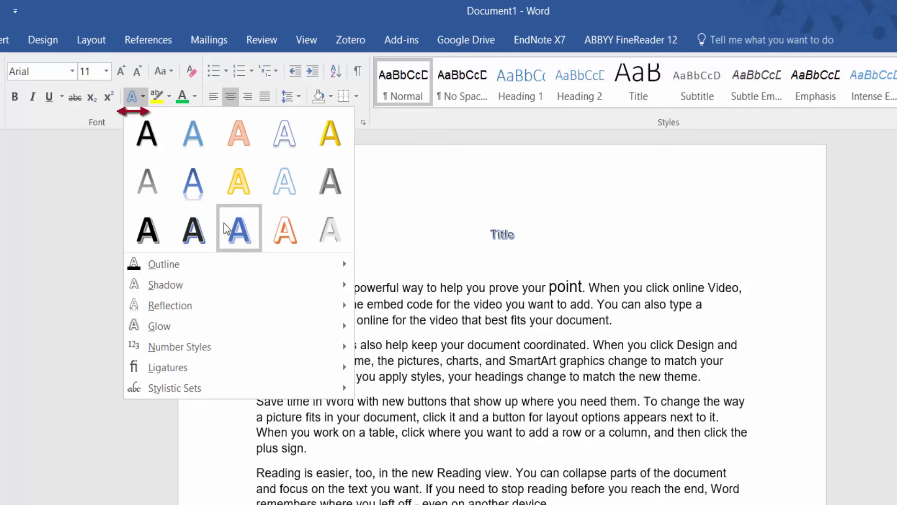
pyautogui.click(196, 184)
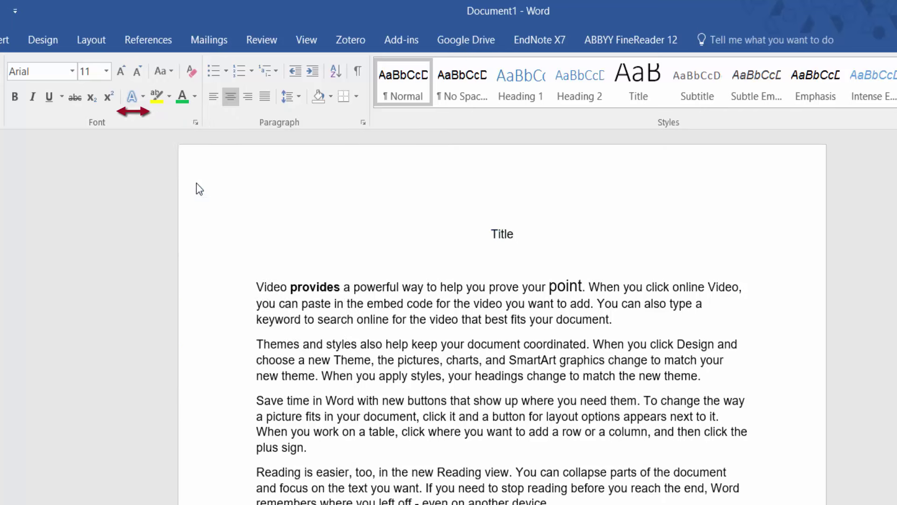
pyautogui.click(550, 236)
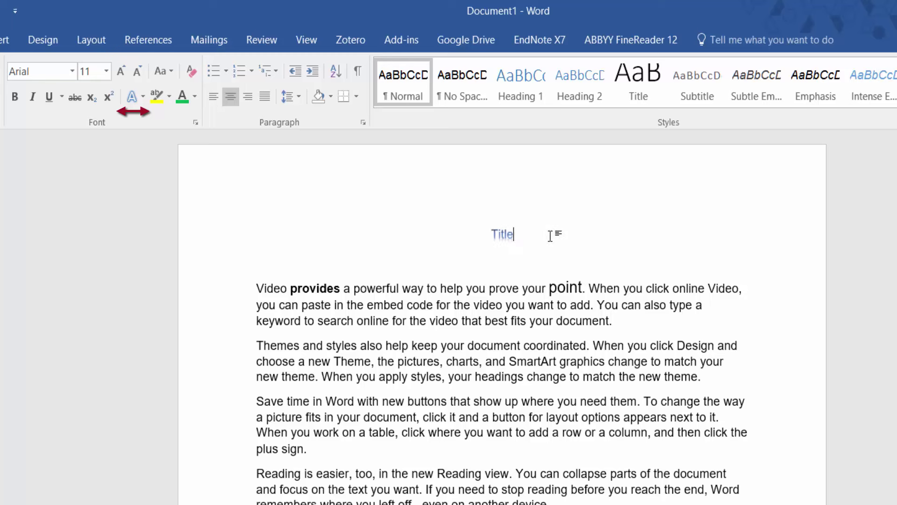
# - Enlarge the word "Title" stepwise to font size 28
pyautogui.doubleClick(506, 236)
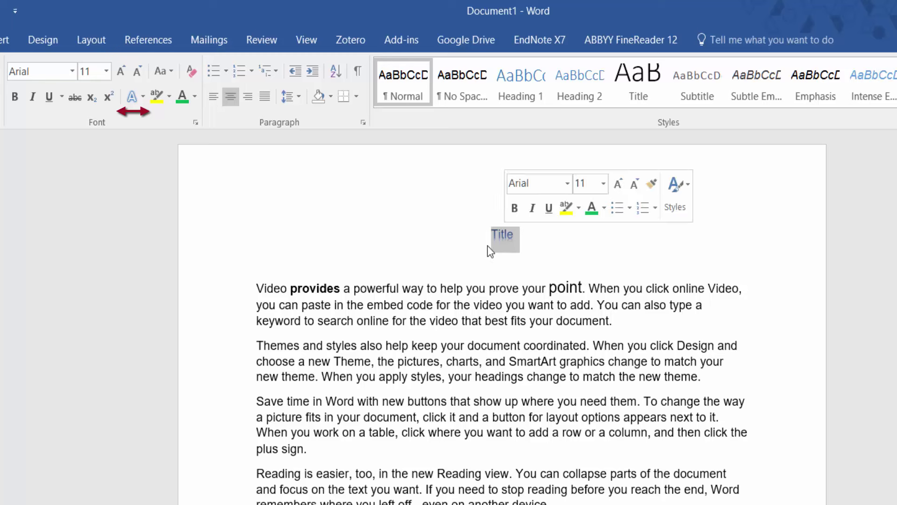
pyautogui.click(121, 72)
pyautogui.click(121, 72)
pyautogui.click(120, 73)
pyautogui.click(121, 72)
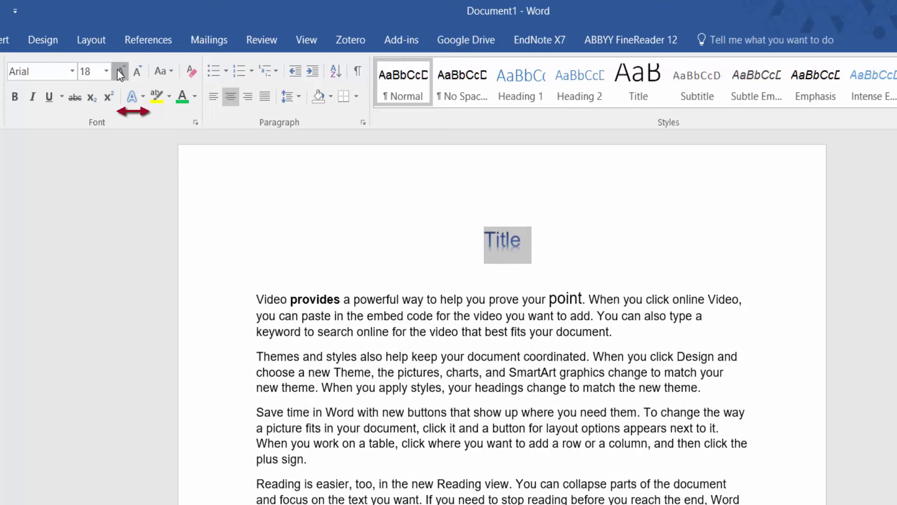
pyautogui.click(121, 73)
pyautogui.click(121, 72)
pyautogui.click(121, 72)
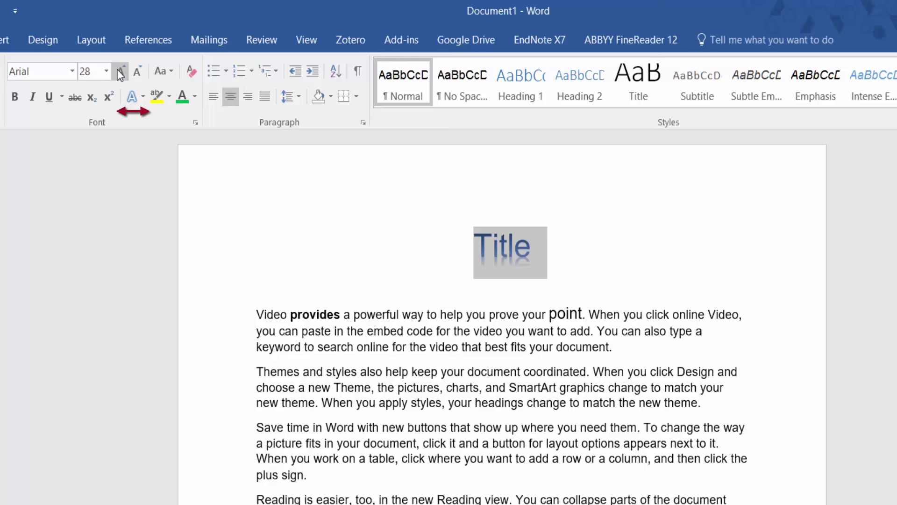
# - Try underline, italic and bold on the word "Title", and remove all three
pyautogui.click(52, 97)
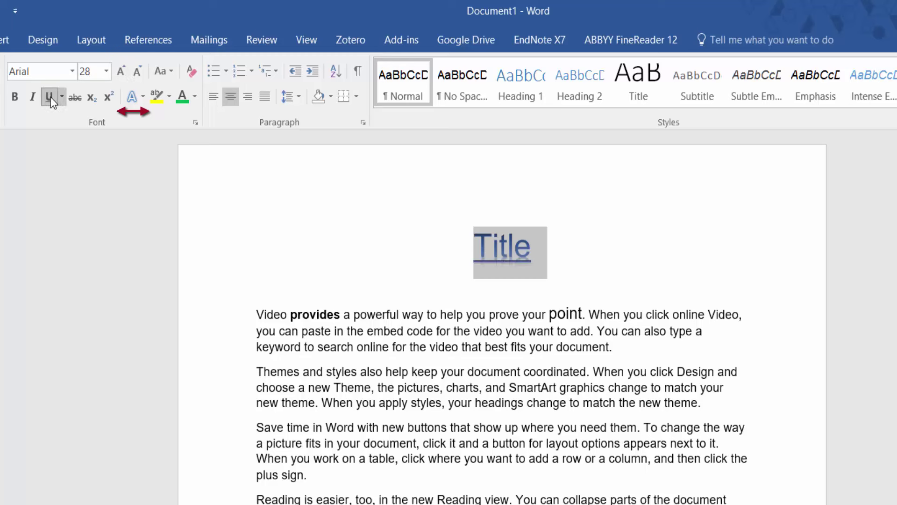
pyautogui.click(35, 98)
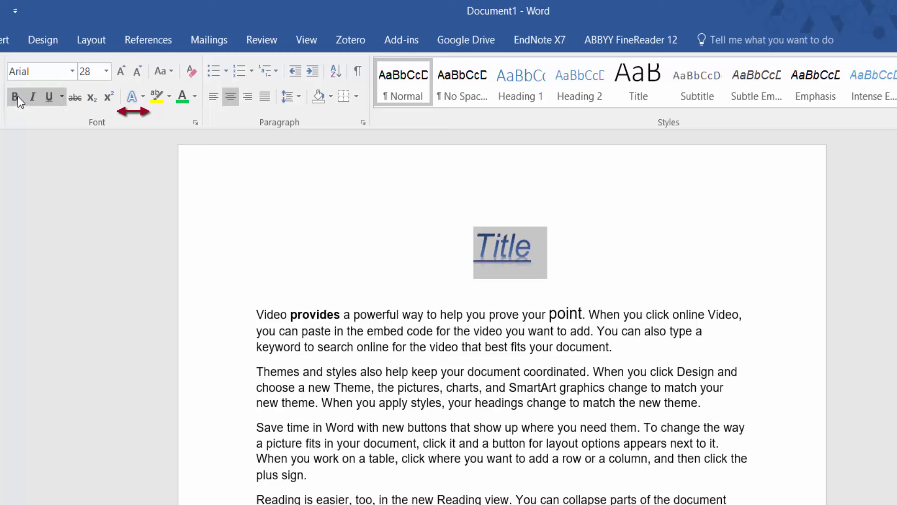
pyautogui.click(17, 96)
pyautogui.click(17, 96)
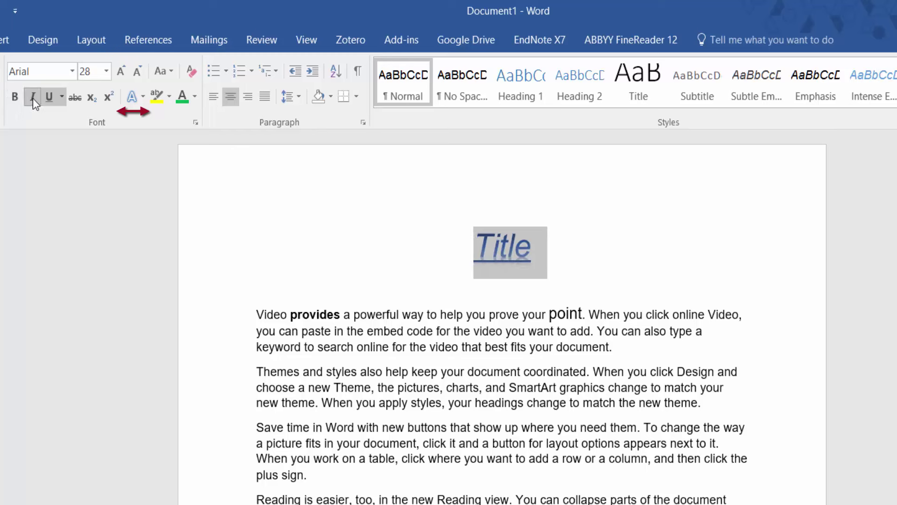
pyautogui.click(33, 98)
pyautogui.click(56, 97)
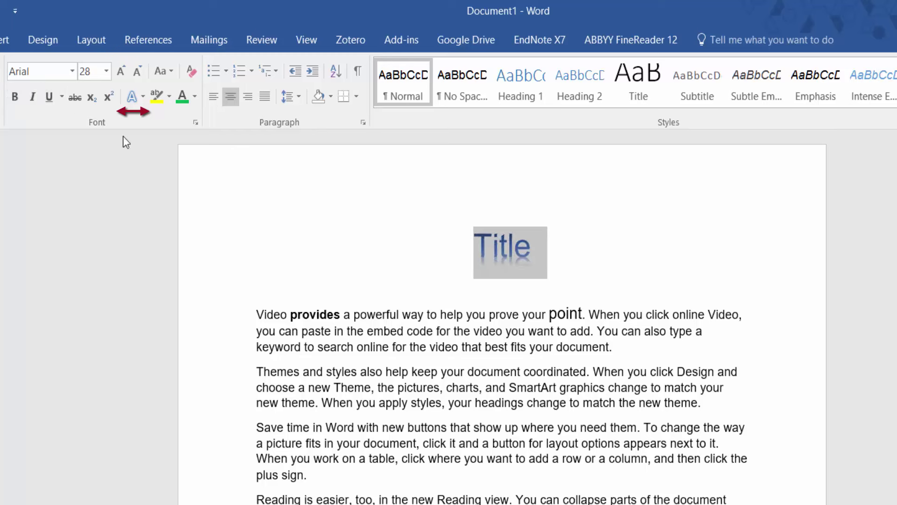
# - Review the outline, shadow and glow effects for the title, and apply a stylistic set that gives it capital-style letters
pyautogui.click(133, 96)
pyautogui.moveTo(192, 260)
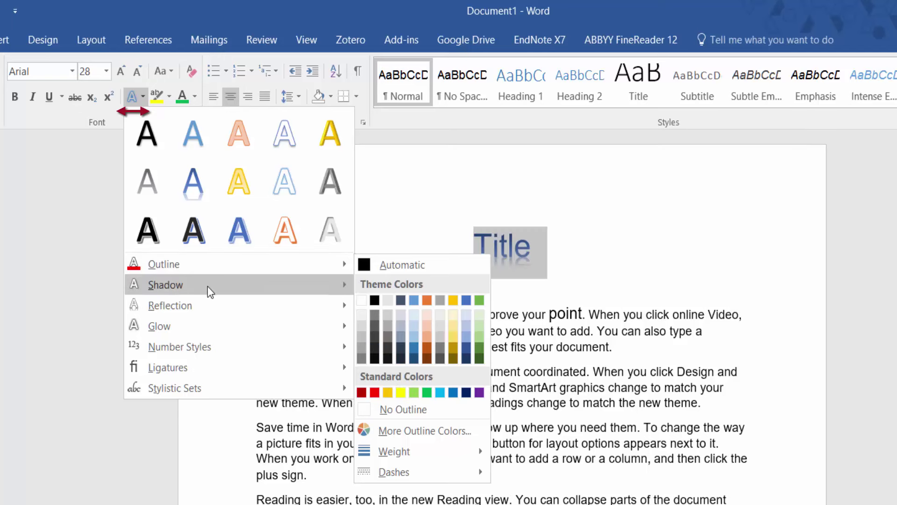
pyautogui.moveTo(227, 287)
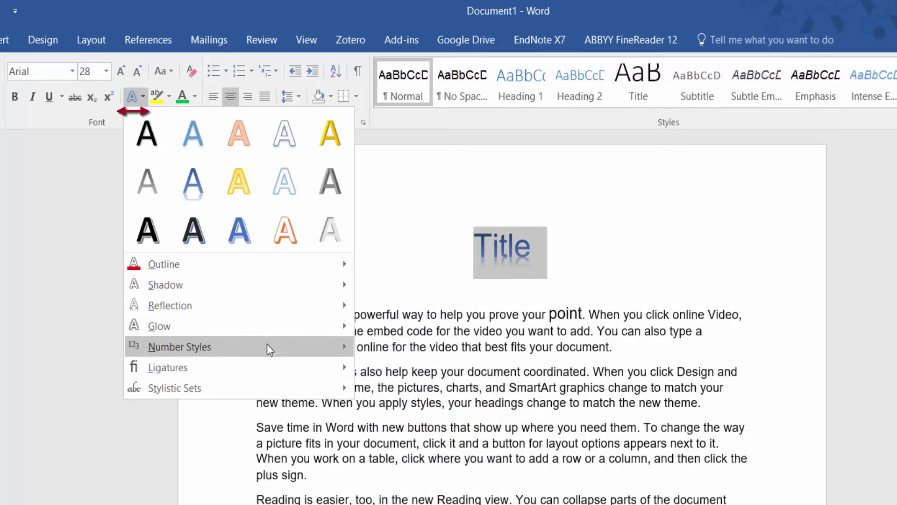
pyautogui.moveTo(254, 330)
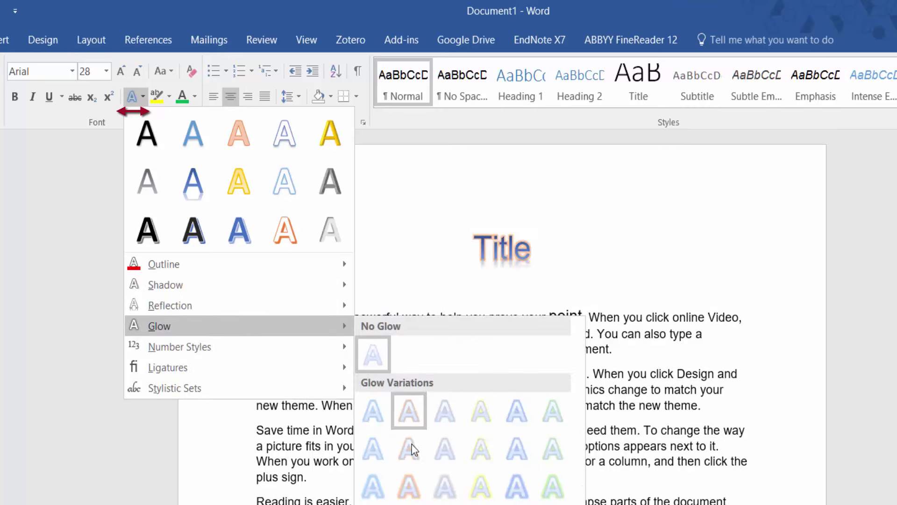
pyautogui.moveTo(187, 346)
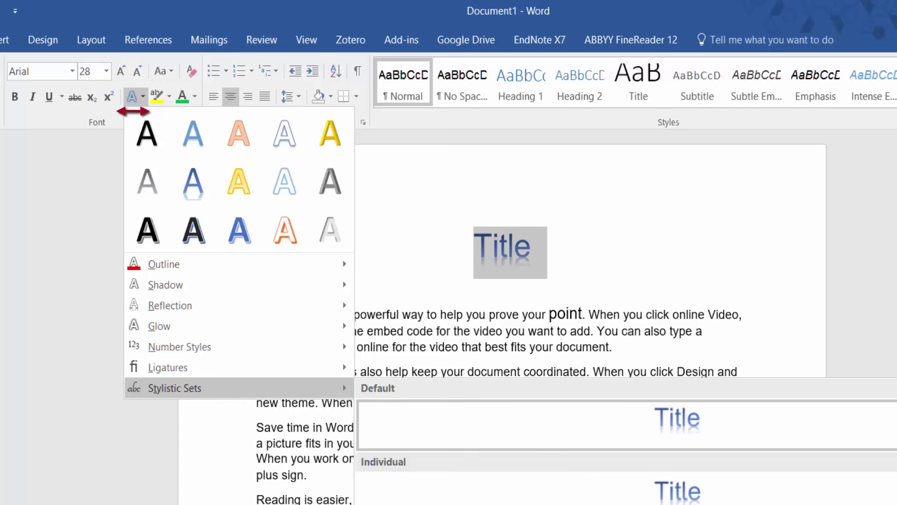
pyautogui.click(677, 491)
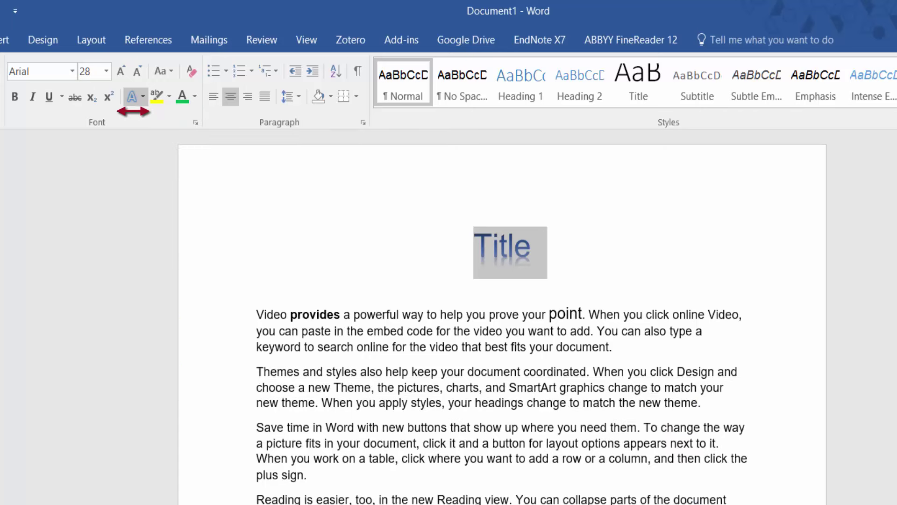
pyautogui.click(615, 259)
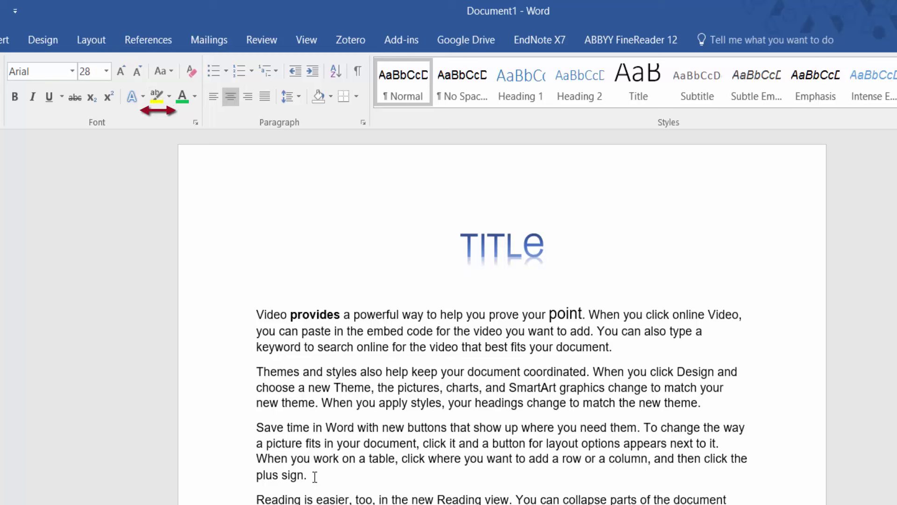
# - Highlight the third paragraph's beginning through "your document" in yellow, and the first paragraph's beginning through "you want" in green
pyautogui.moveTo(255, 425); pyautogui.dragTo(390, 446)
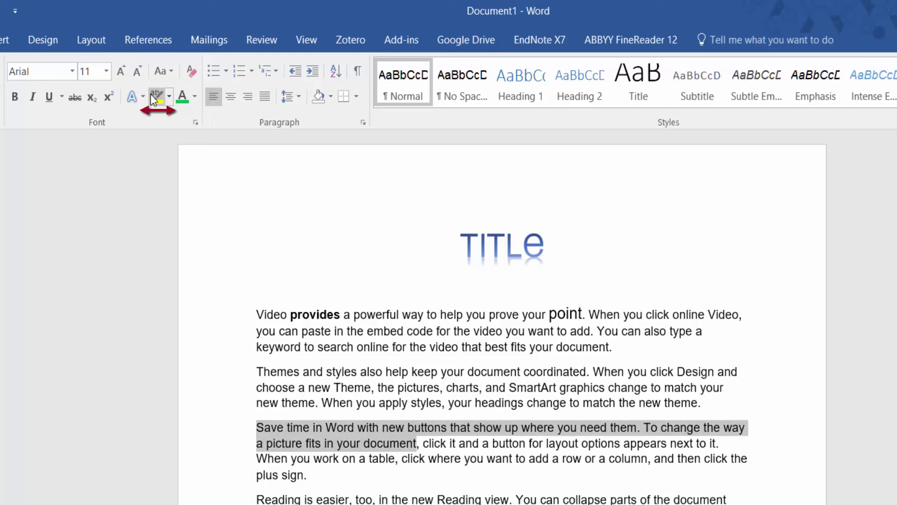
pyautogui.click(153, 98)
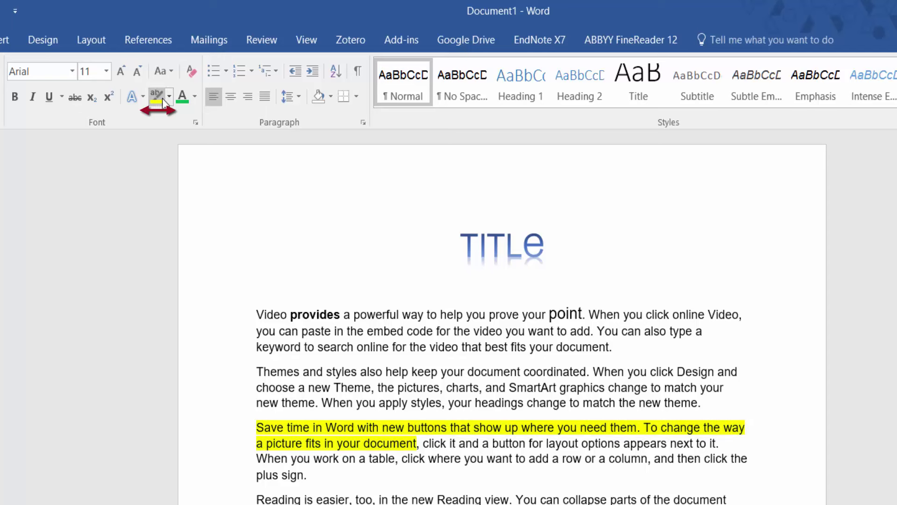
pyautogui.click(169, 98)
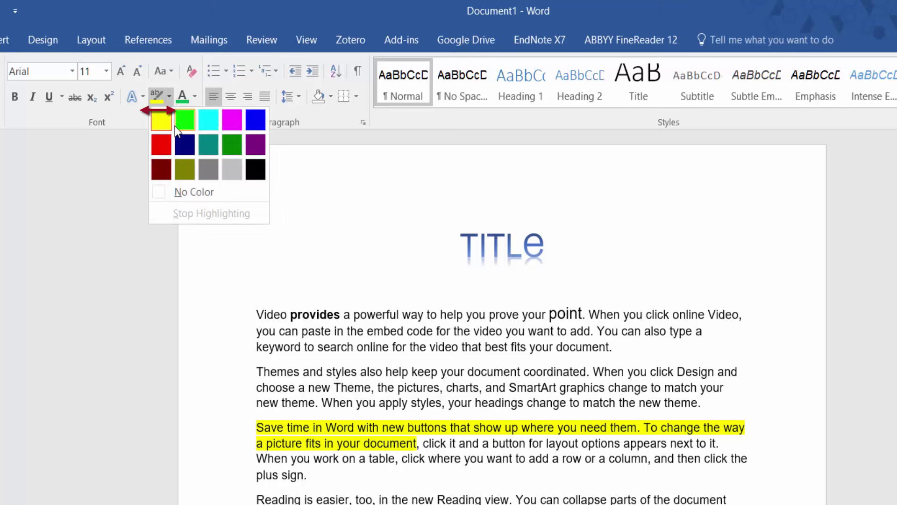
pyautogui.click(226, 147)
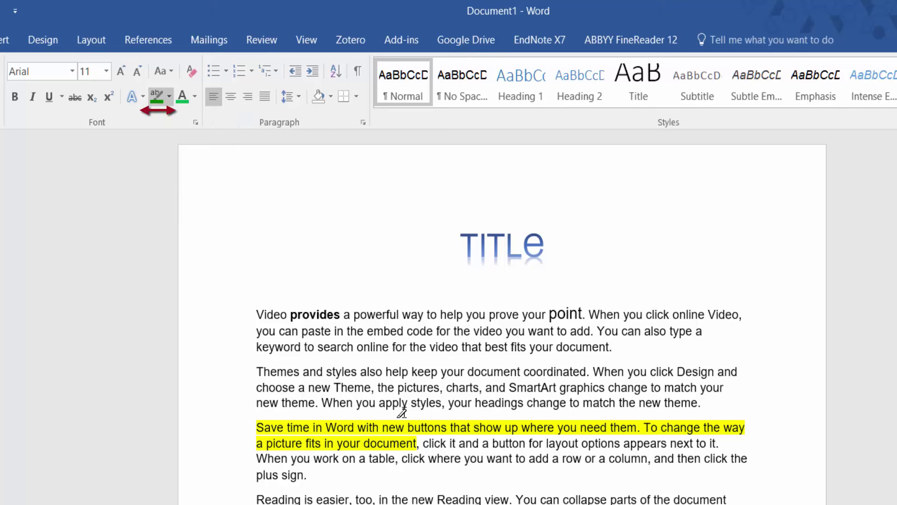
pyautogui.moveTo(257, 313)
pyautogui.mouseDown()
pyautogui.moveTo(410, 332)
pyautogui.moveTo(554, 332)
pyautogui.mouseUp()
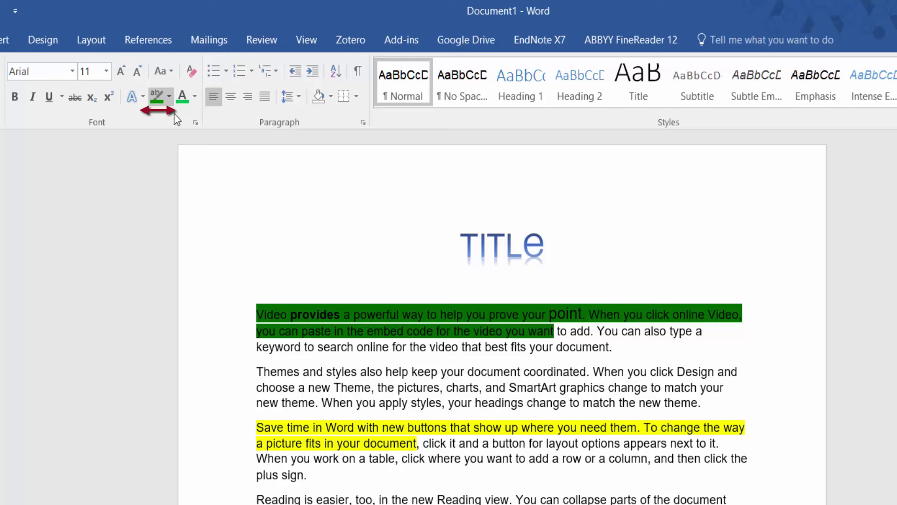
# - Remove the green highlight from the first paragraph and the yellow highlight from the third paragraph
pyautogui.click(170, 97)
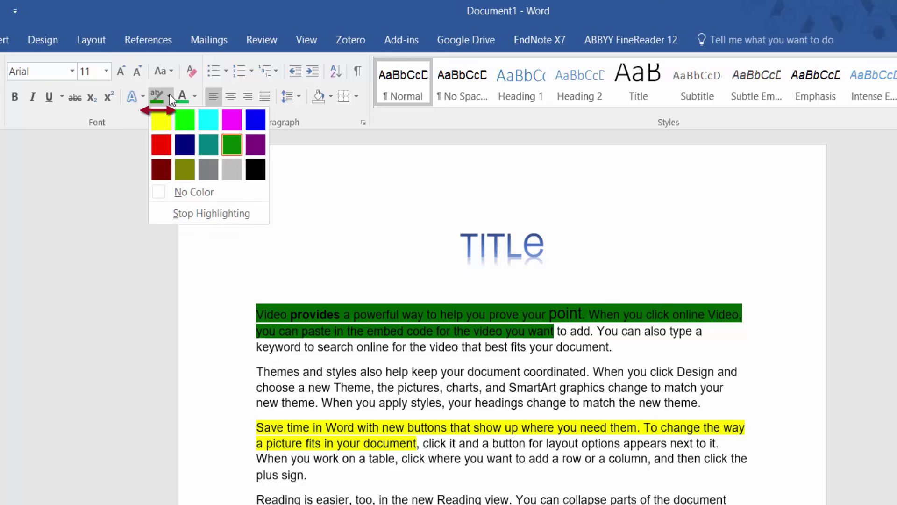
pyautogui.click(170, 191)
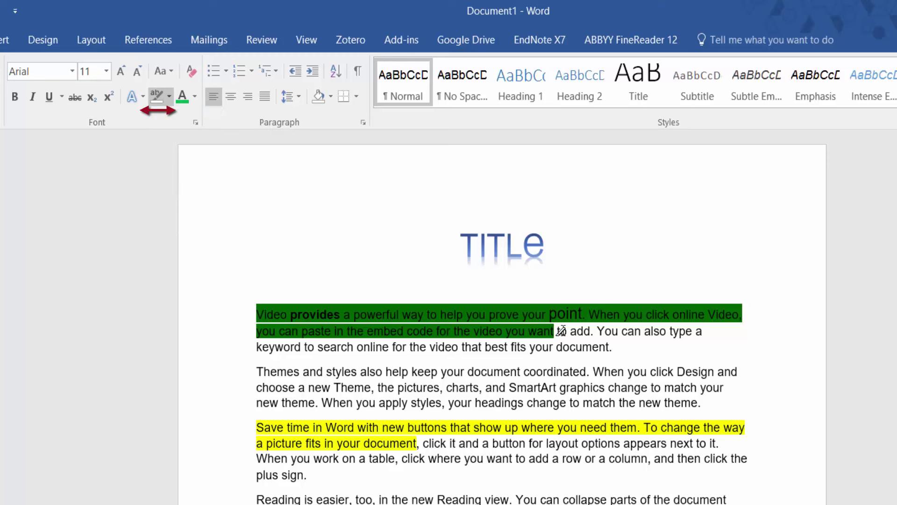
pyautogui.moveTo(556, 331); pyautogui.dragTo(269, 283)
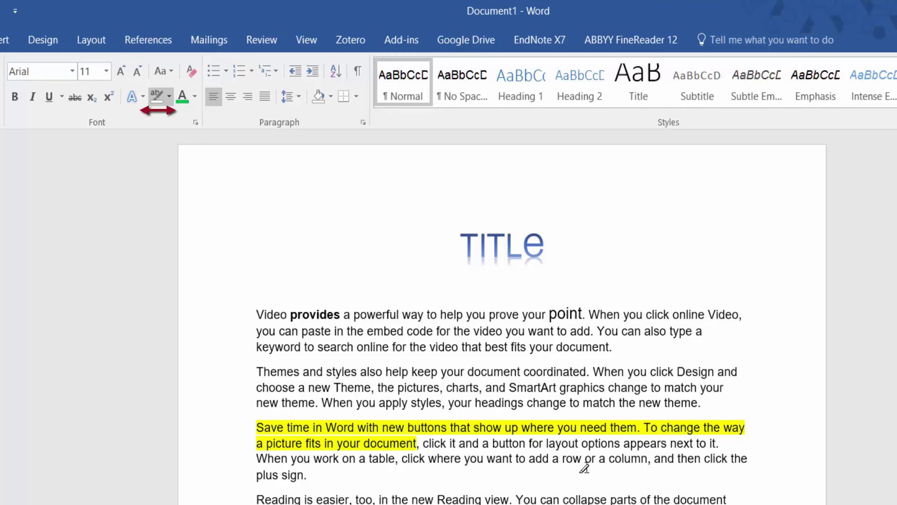
pyautogui.moveTo(433, 446); pyautogui.dragTo(257, 381)
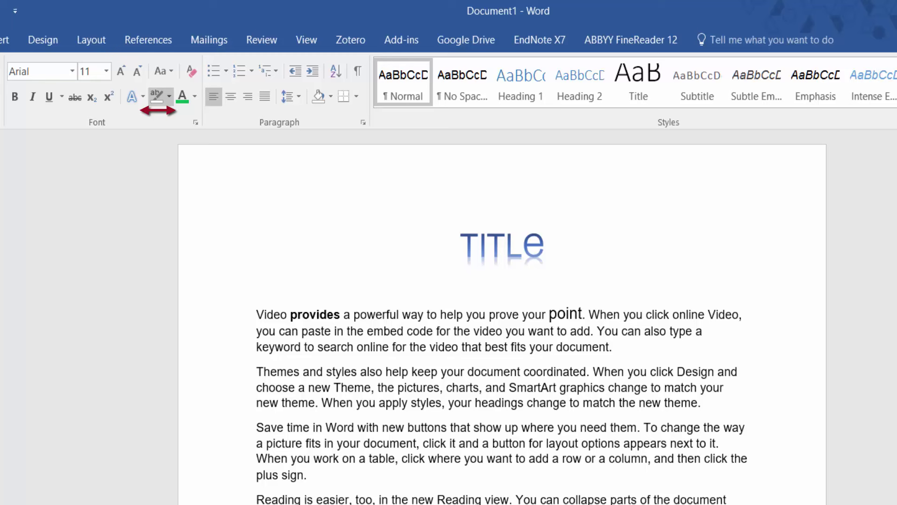
# - Review the font colors, gradient variations and custom color choices for the selected first paragraph without applying any
pyautogui.click(193, 97)
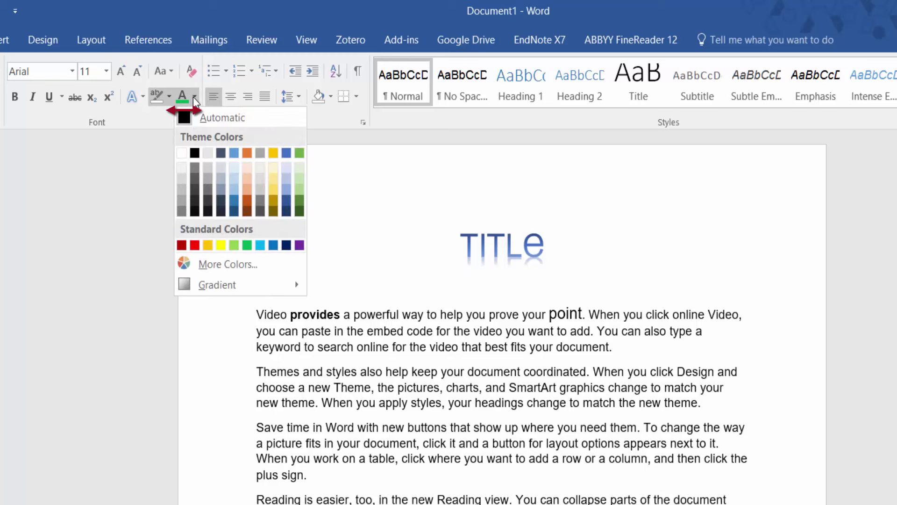
pyautogui.click(279, 323)
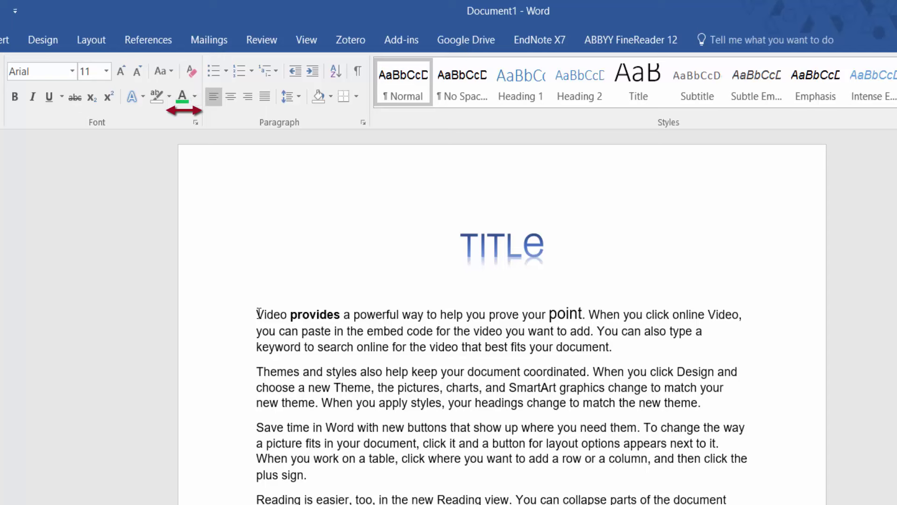
pyautogui.moveTo(256, 314); pyautogui.dragTo(593, 347)
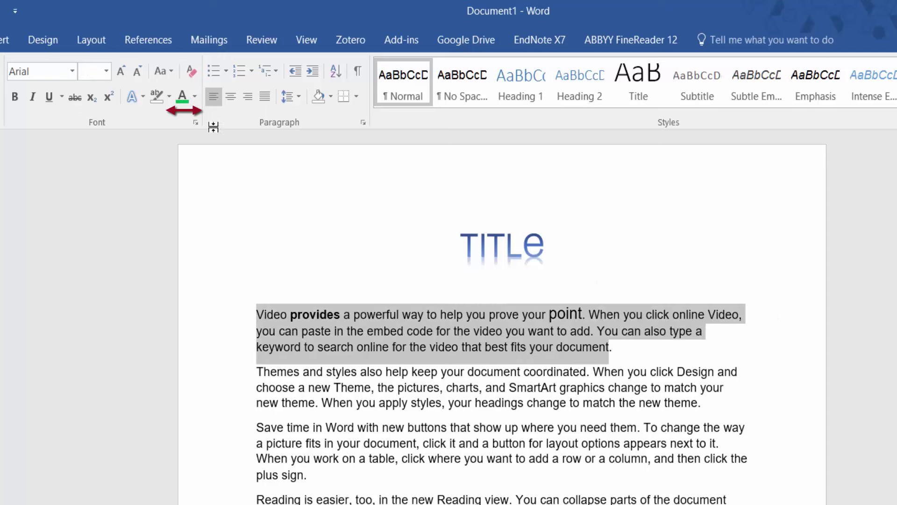
pyautogui.click(195, 97)
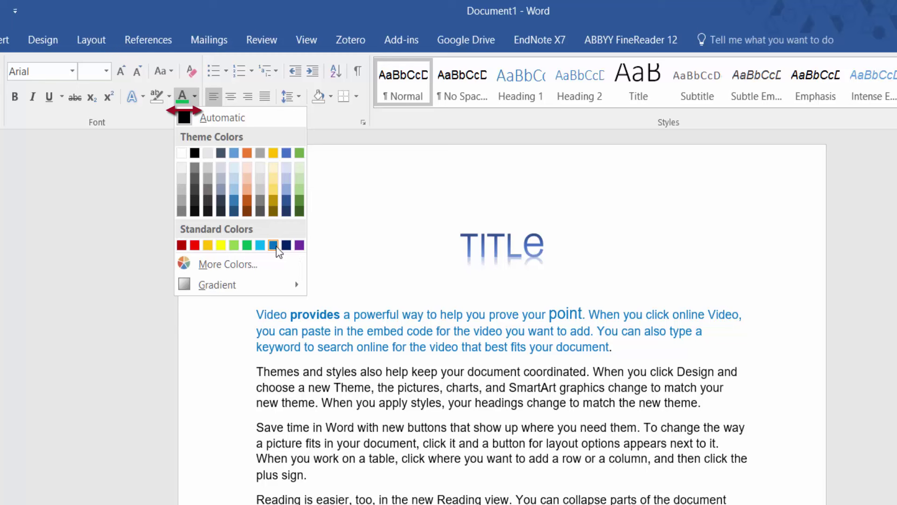
pyautogui.moveTo(247, 288)
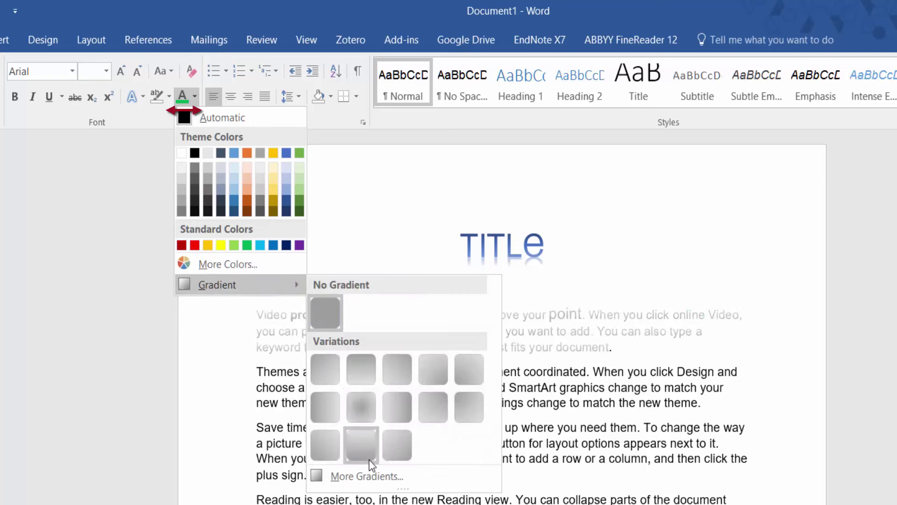
pyautogui.click(281, 260)
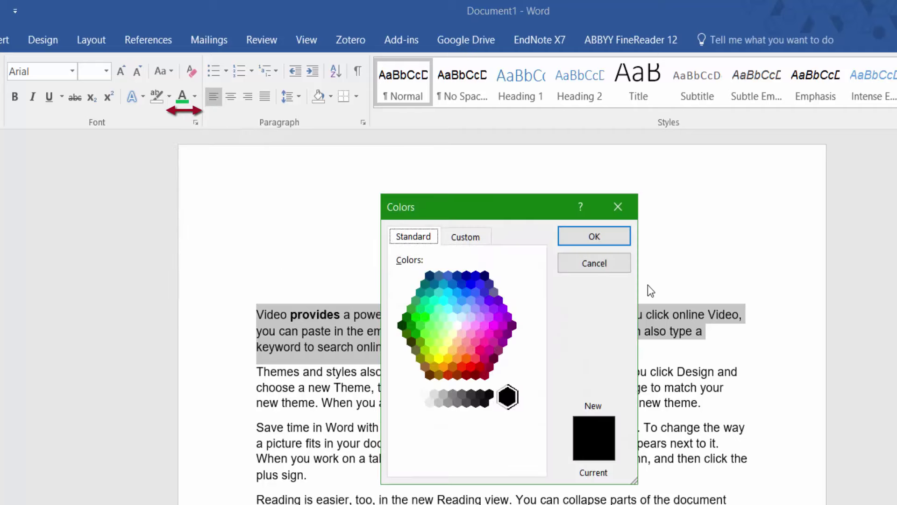
pyautogui.click(619, 206)
pyautogui.press('Right')
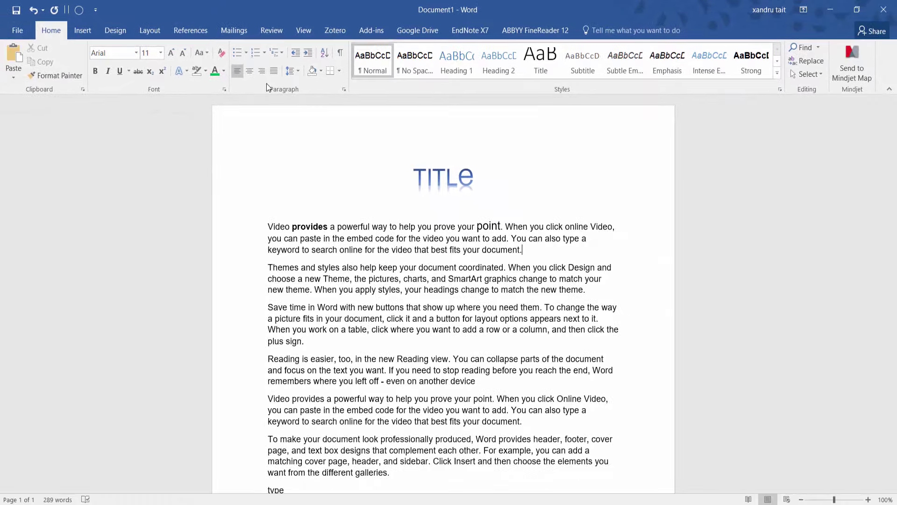
# - Turn the line "type" at the document's end into a bulleted item and demote it to the sixth list level
pyautogui.scroll(-5, 316, 463)
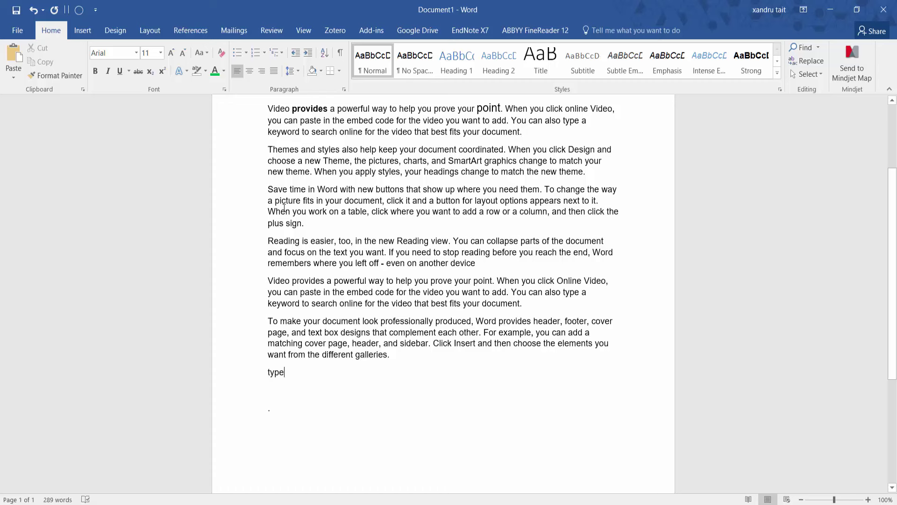
pyautogui.click(236, 56)
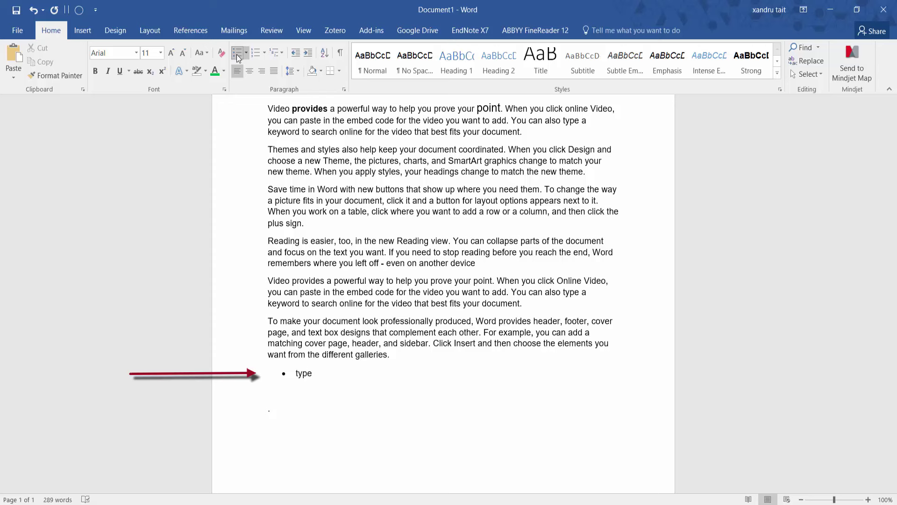
pyautogui.click(246, 53)
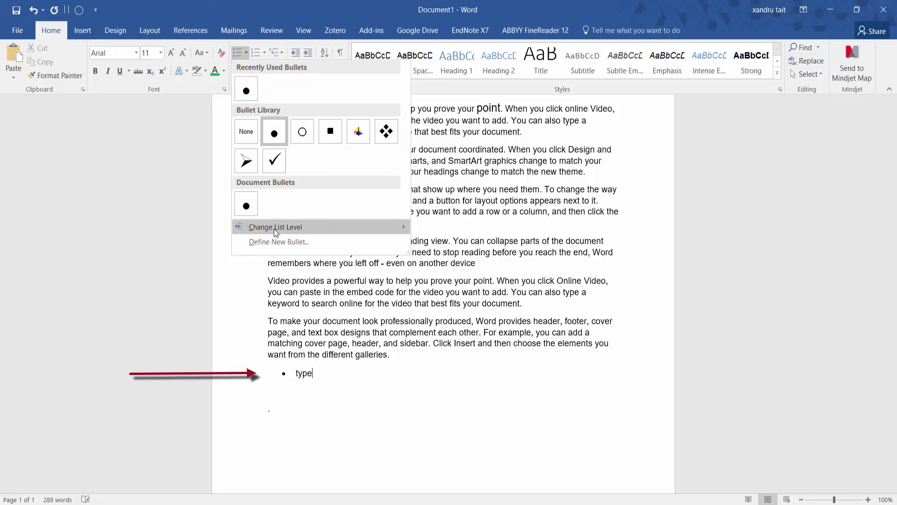
pyautogui.moveTo(275, 232)
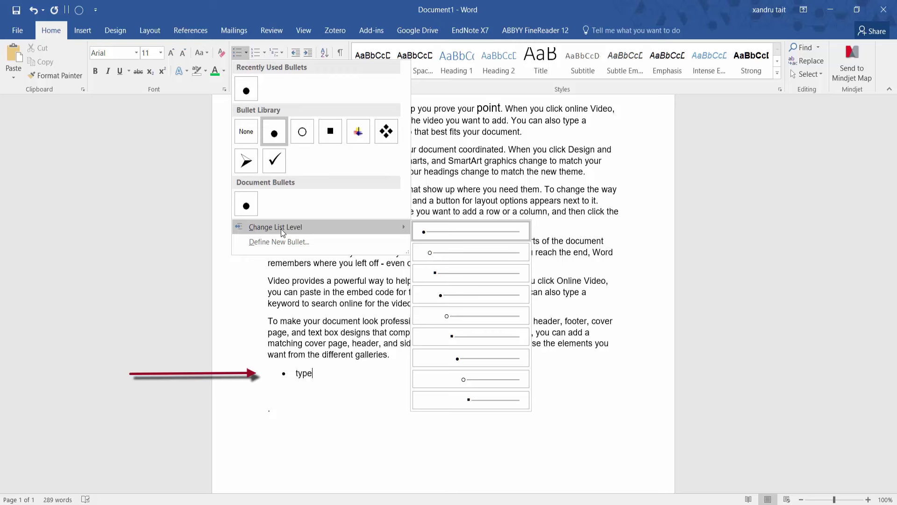
pyautogui.click(452, 338)
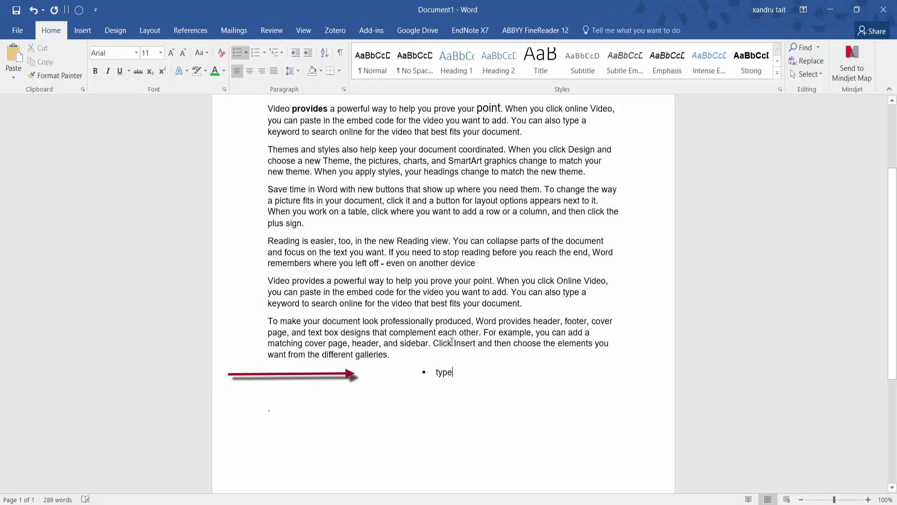
# - Review the available list levels for the bullets and return the "type" item to the first level
pyautogui.click(244, 52)
pyautogui.moveTo(283, 226)
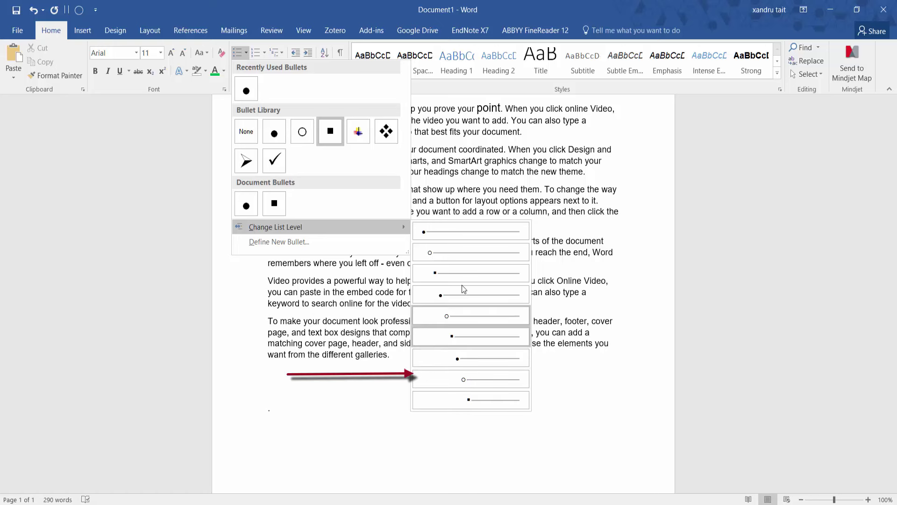
pyautogui.press('Escape')
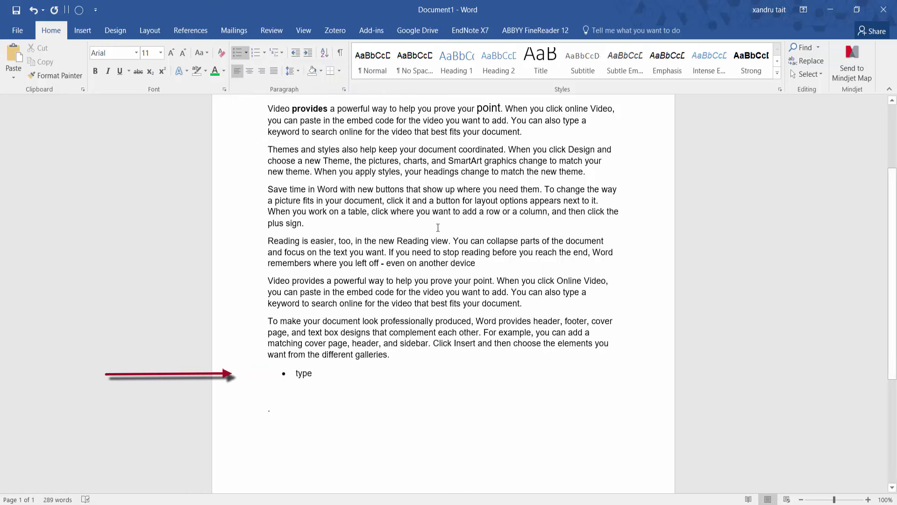
# - Begin defining a new bullet for "type", trying Centered alignment and setting it to Right
pyautogui.click(245, 53)
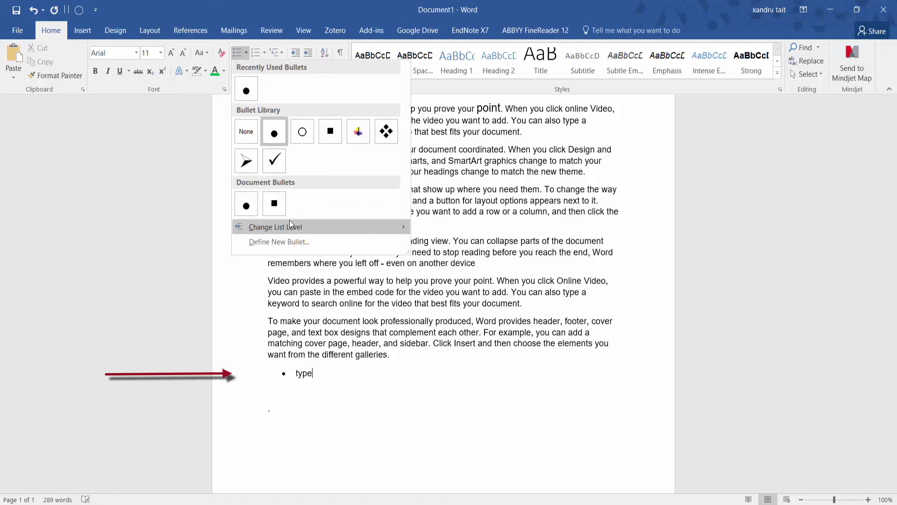
pyautogui.click(298, 243)
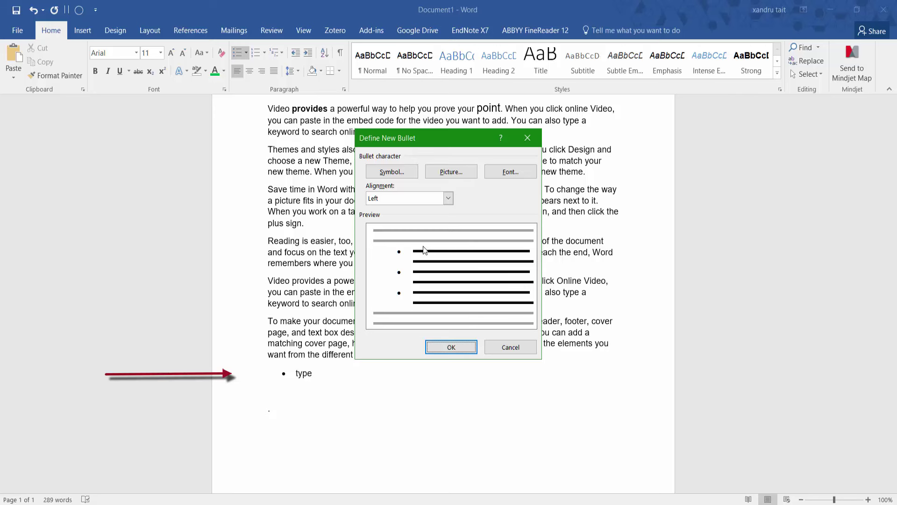
pyautogui.click(448, 199)
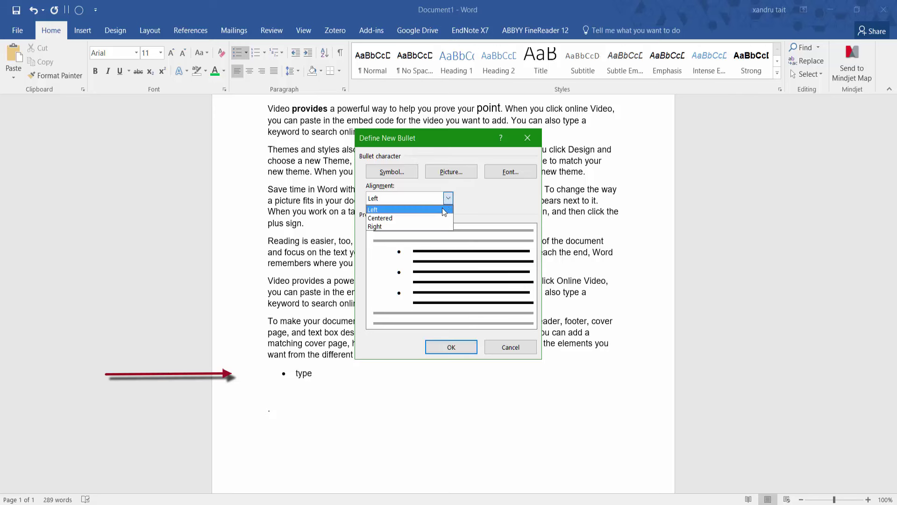
pyautogui.click(440, 214)
pyautogui.click(439, 199)
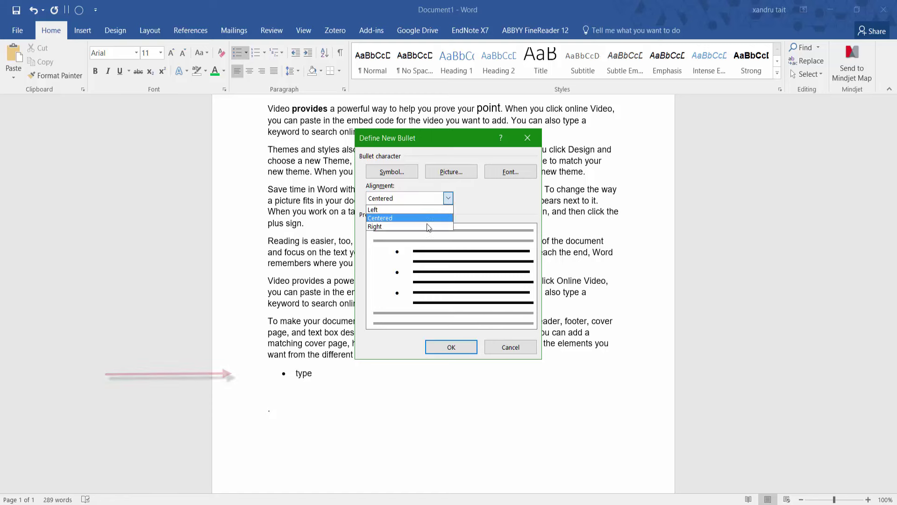
pyautogui.click(420, 228)
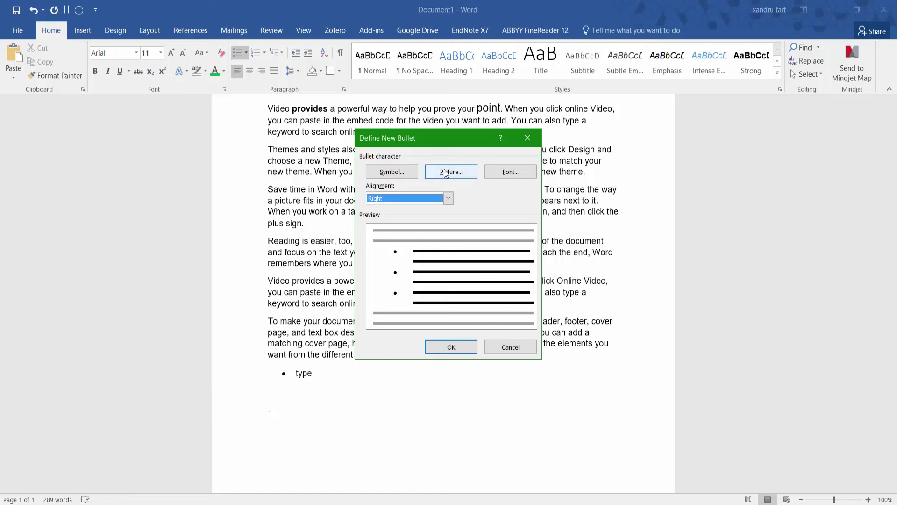
# - Choose the club symbol from the Symbol font as the new bullet's character
pyautogui.click(414, 174)
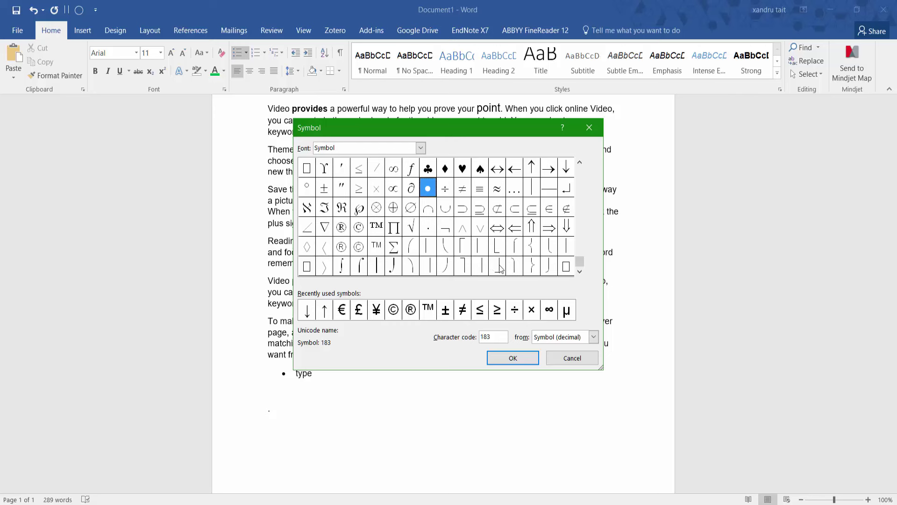
pyautogui.click(428, 168)
pyautogui.click(513, 358)
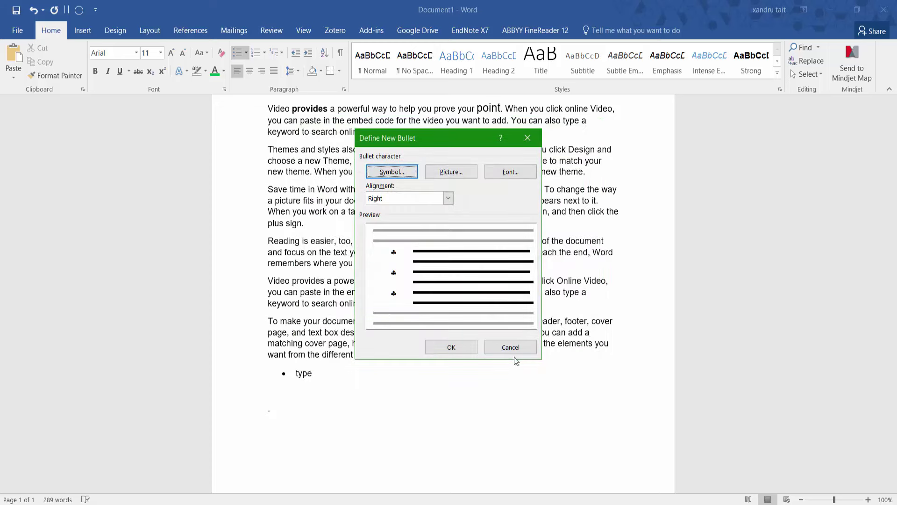
# - Review the picture sources and font settings for the new bullet, and confirm its definition
pyautogui.click(450, 174)
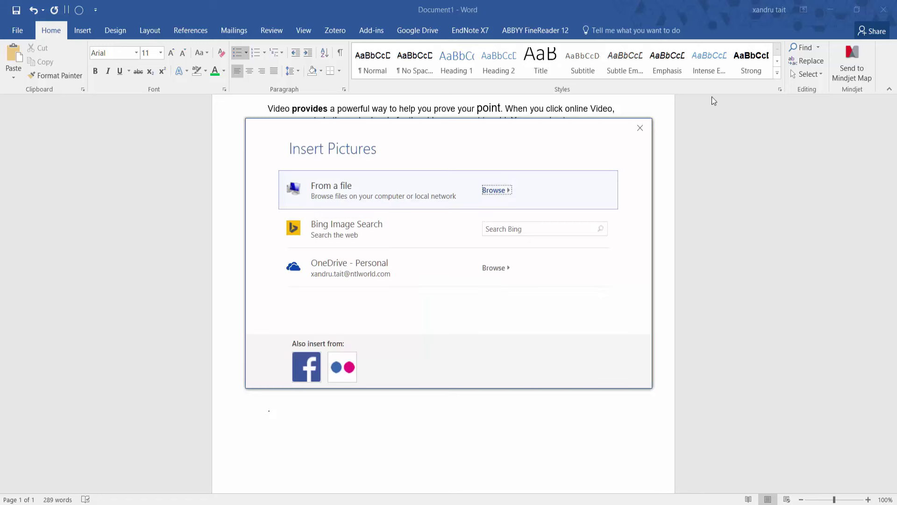
pyautogui.click(638, 128)
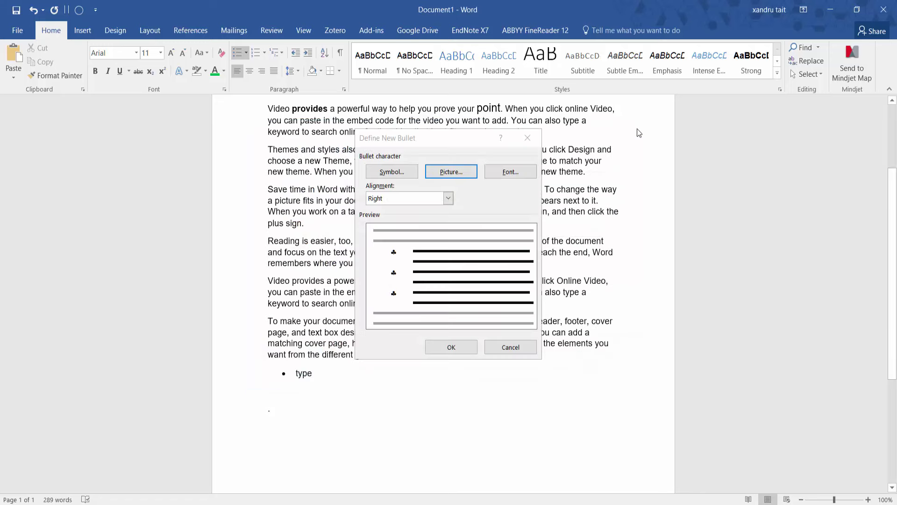
pyautogui.click(517, 175)
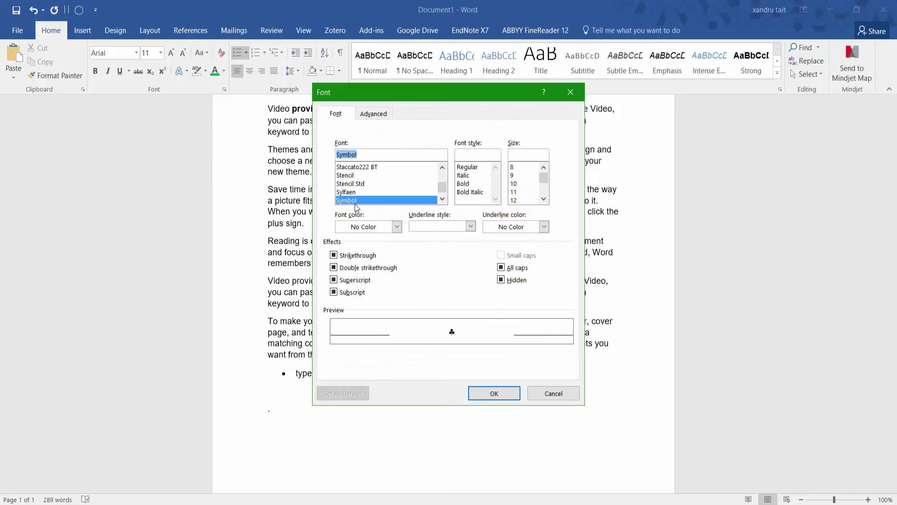
pyautogui.click(503, 395)
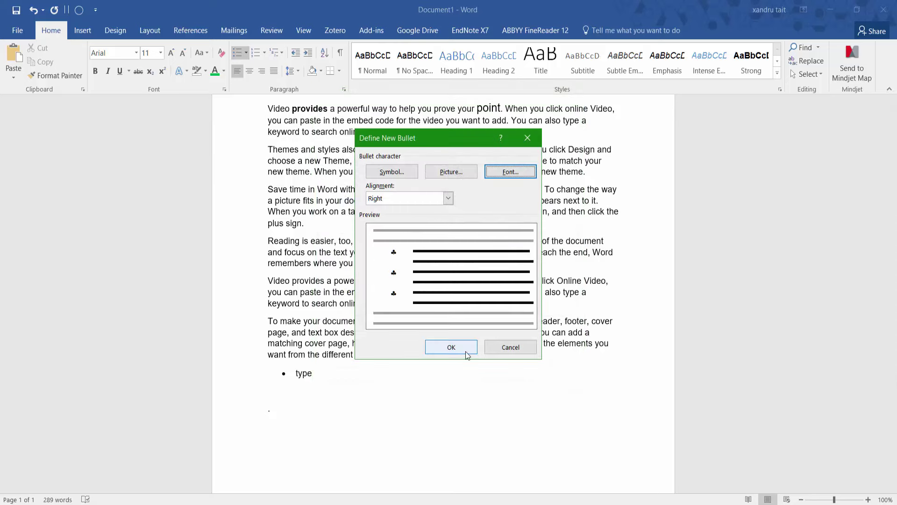
pyautogui.click(450, 346)
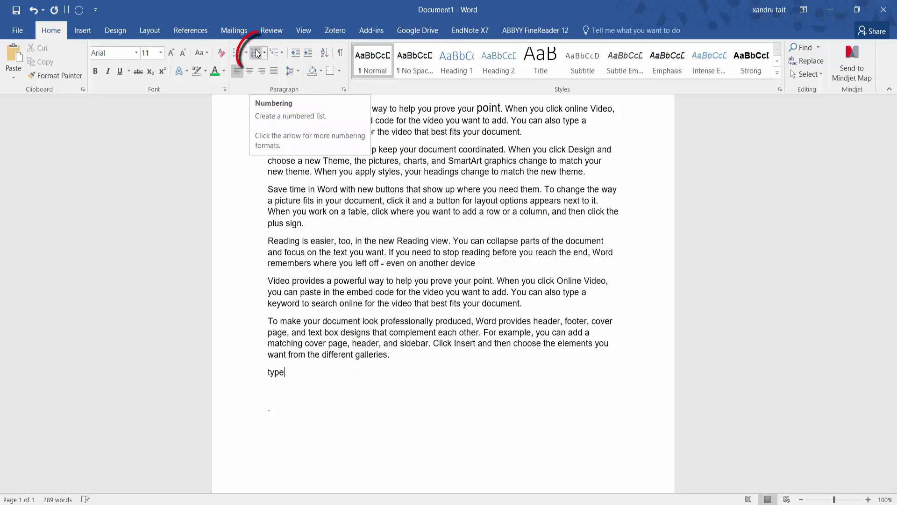
# - Turn the line "type" into a numbered list, add "Two" as the second item, and end the list
pyautogui.click(256, 53)
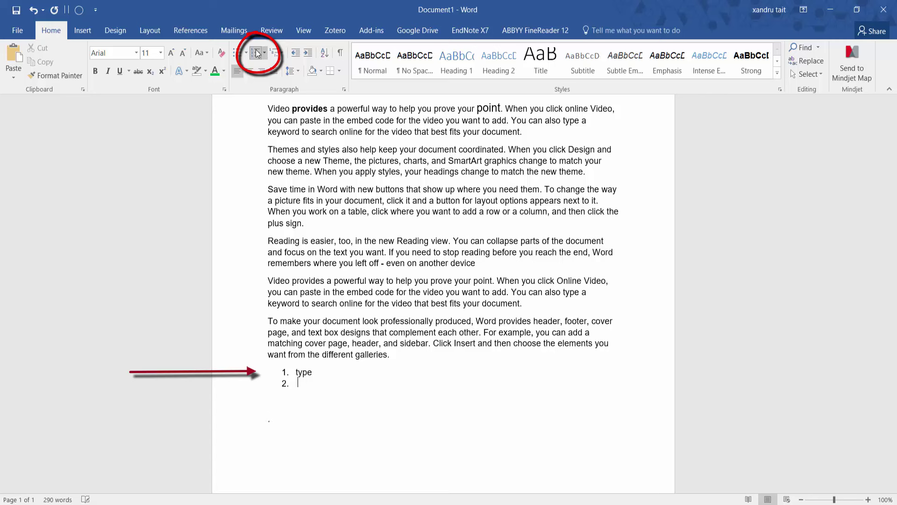
pyautogui.click(256, 53)
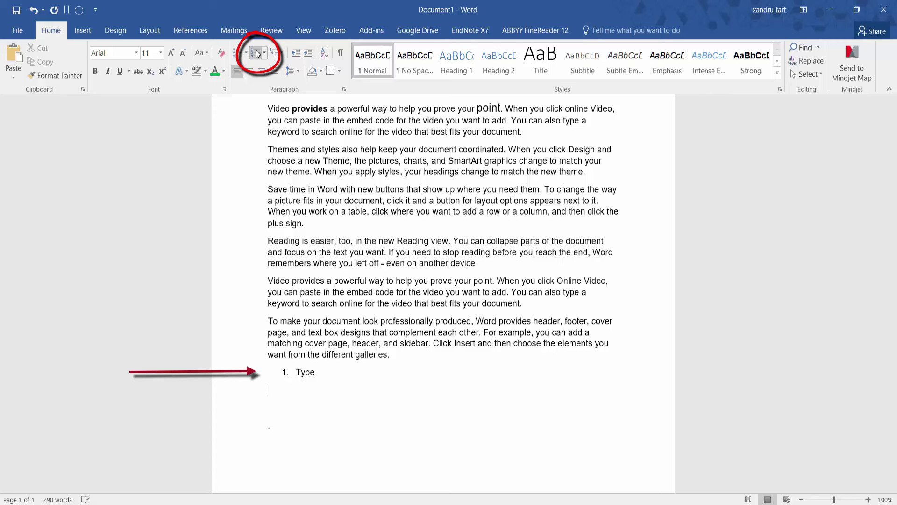
pyautogui.click(32, 11)
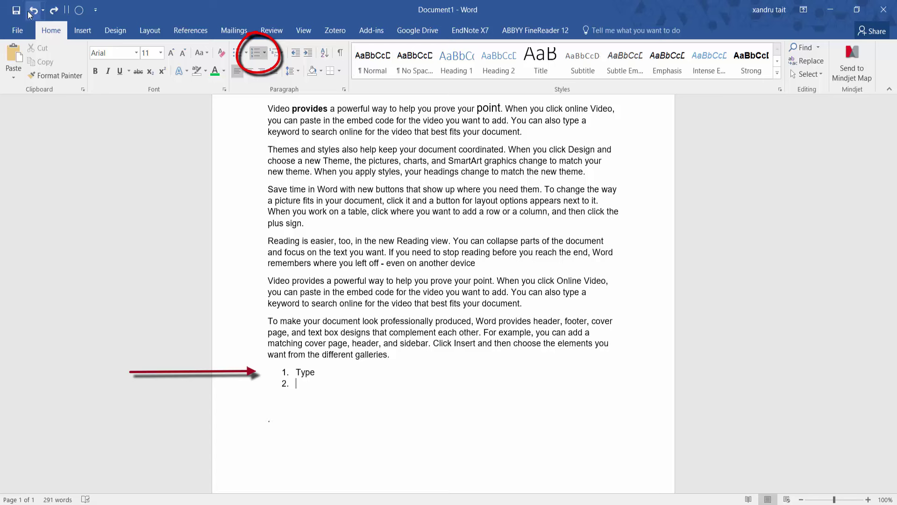
pyautogui.write('two')
pyautogui.press('Return')
pyautogui.press('Return')
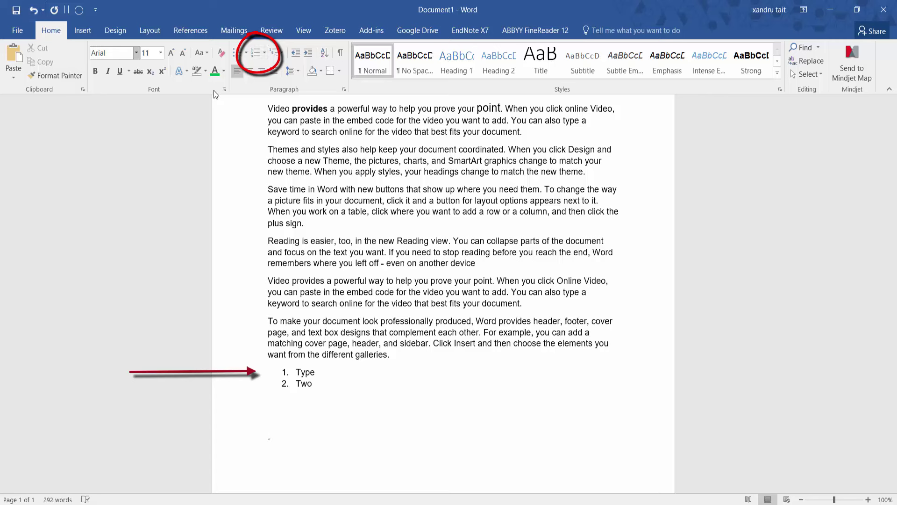
# - Define a new number format for the empty line, keeping the 1, 2, 3 number style, and remove the resulting numbering
pyautogui.click(266, 52)
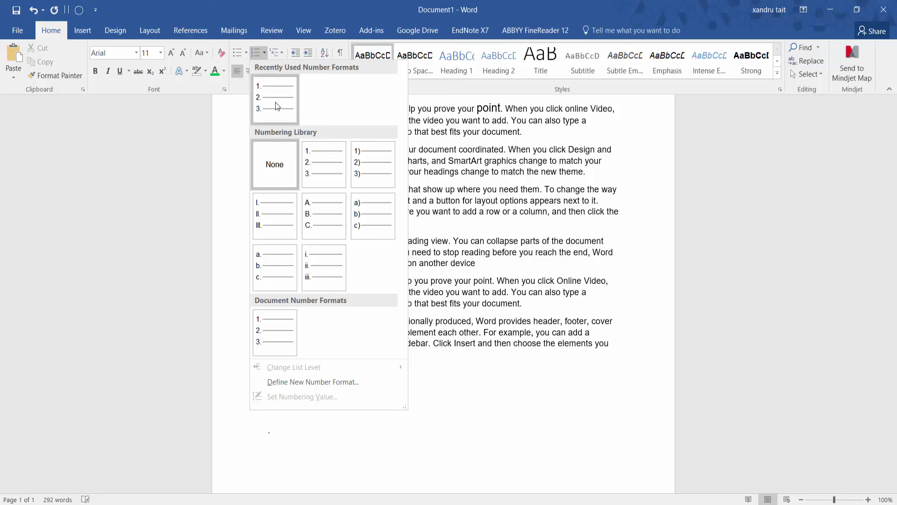
pyautogui.click(301, 383)
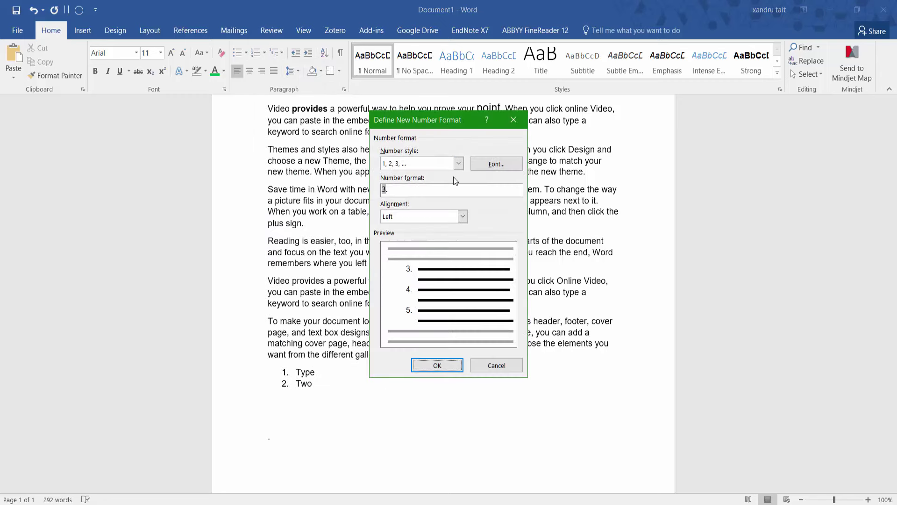
pyautogui.click(459, 164)
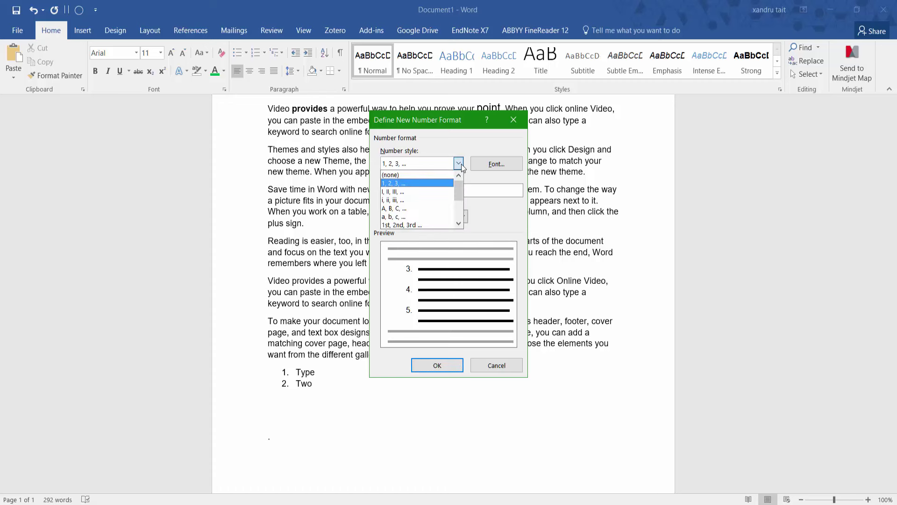
pyautogui.click(458, 163)
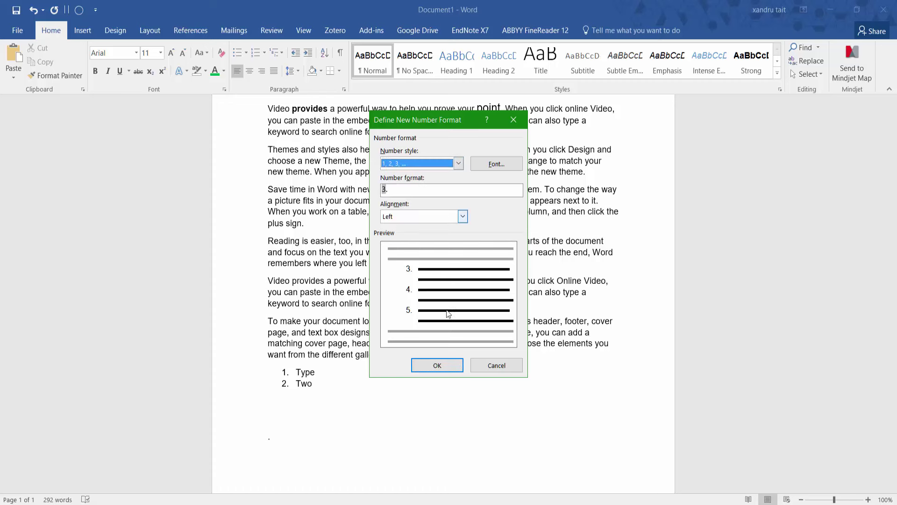
pyautogui.click(441, 365)
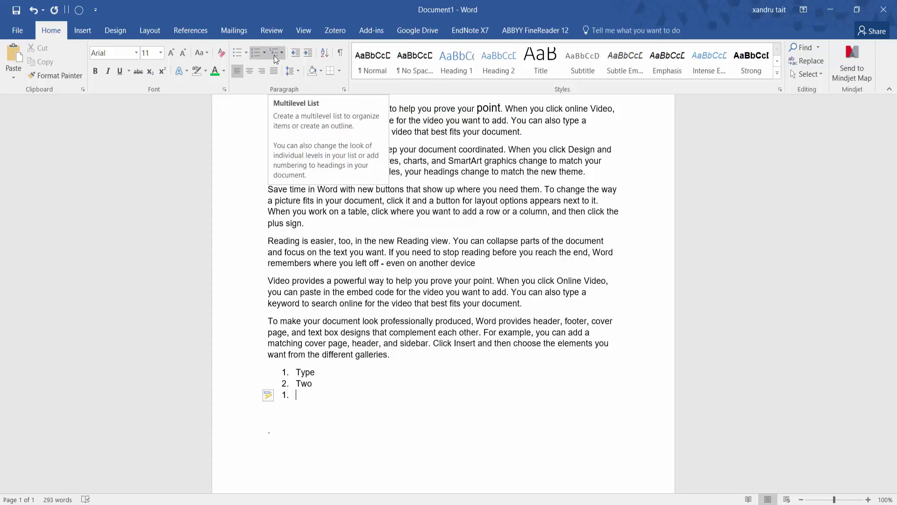
pyautogui.click(257, 51)
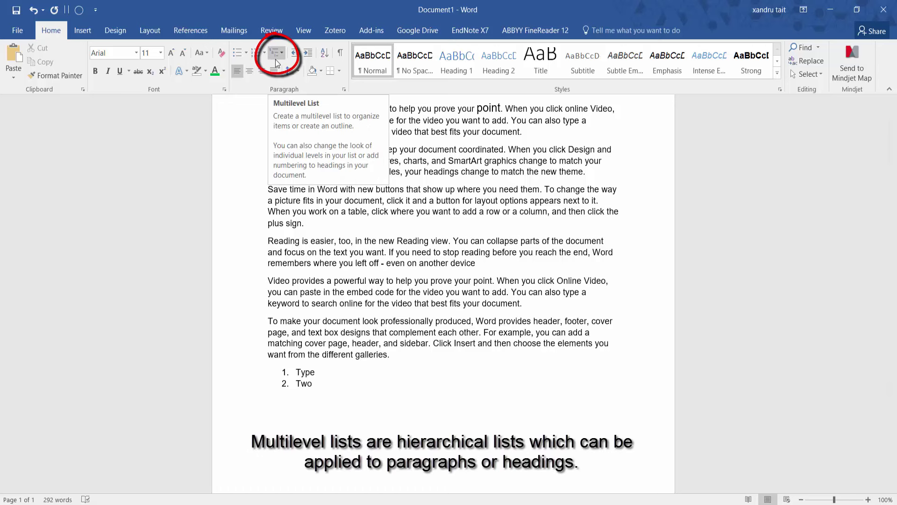
# - Preview the multilevel list styles and apply the 1) a) i) style to the empty line below "Two"
pyautogui.click(277, 52)
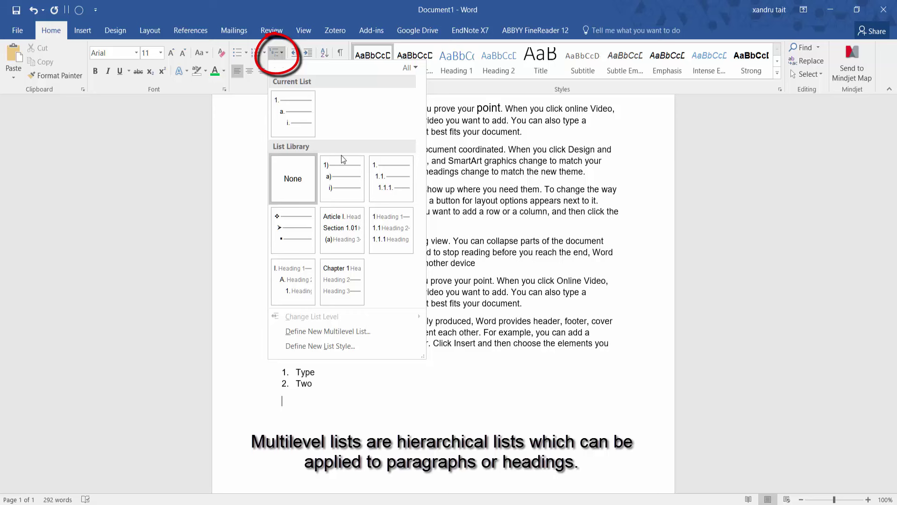
pyautogui.moveTo(351, 188)
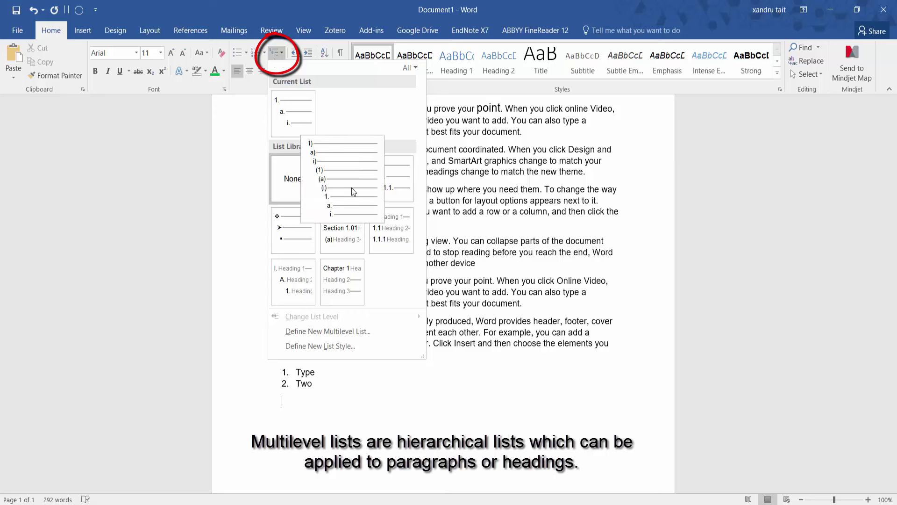
pyautogui.moveTo(384, 183)
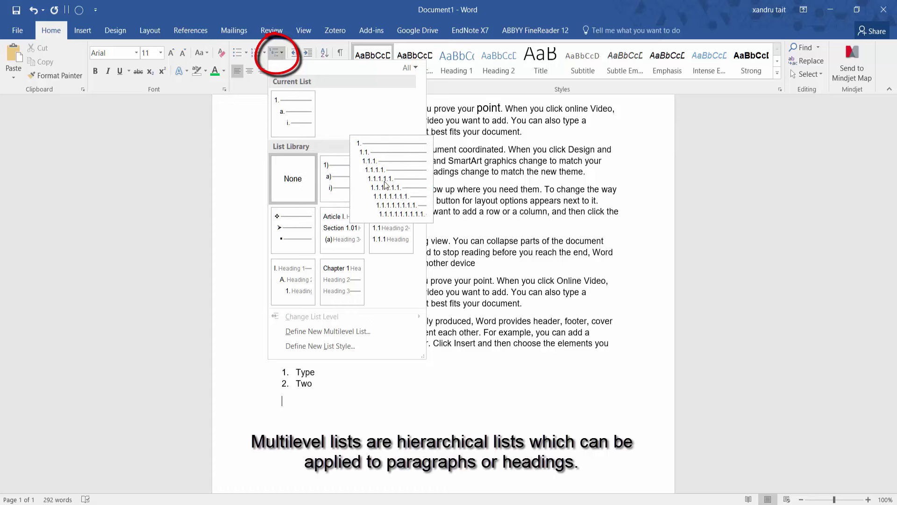
pyautogui.moveTo(308, 243)
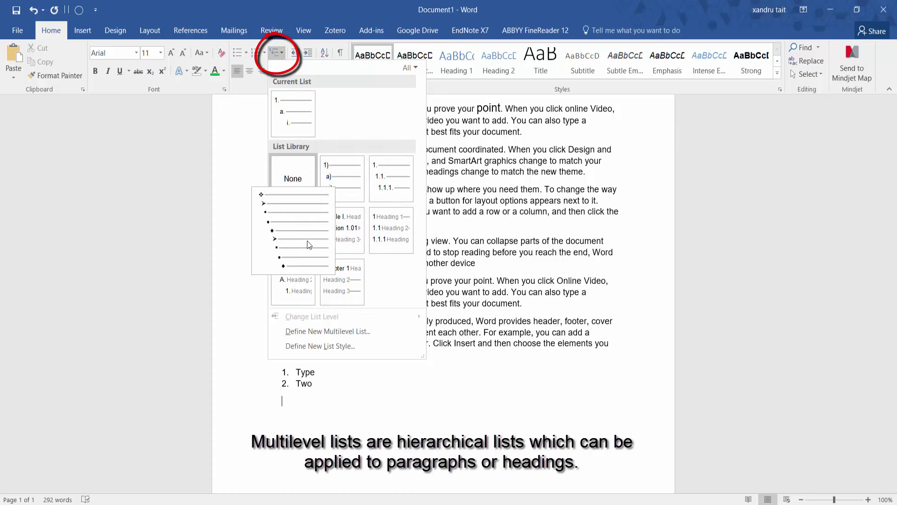
pyautogui.moveTo(343, 282)
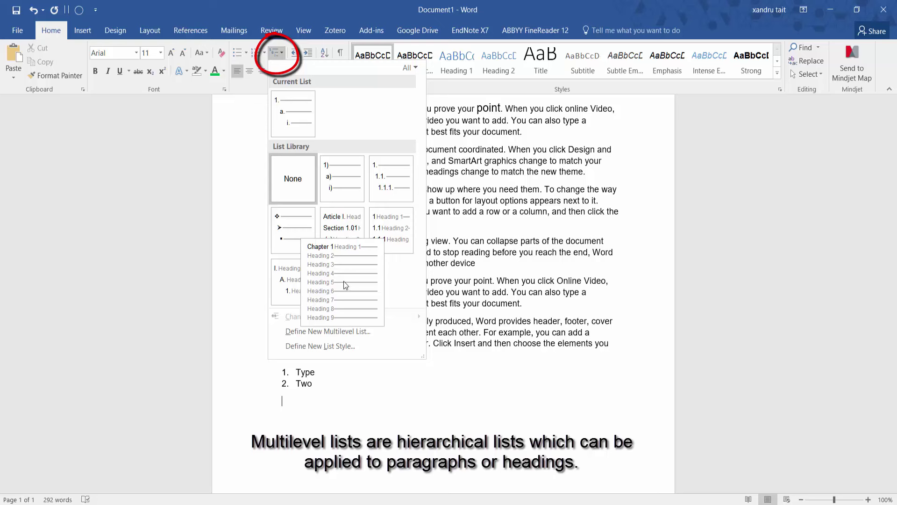
pyautogui.click(334, 185)
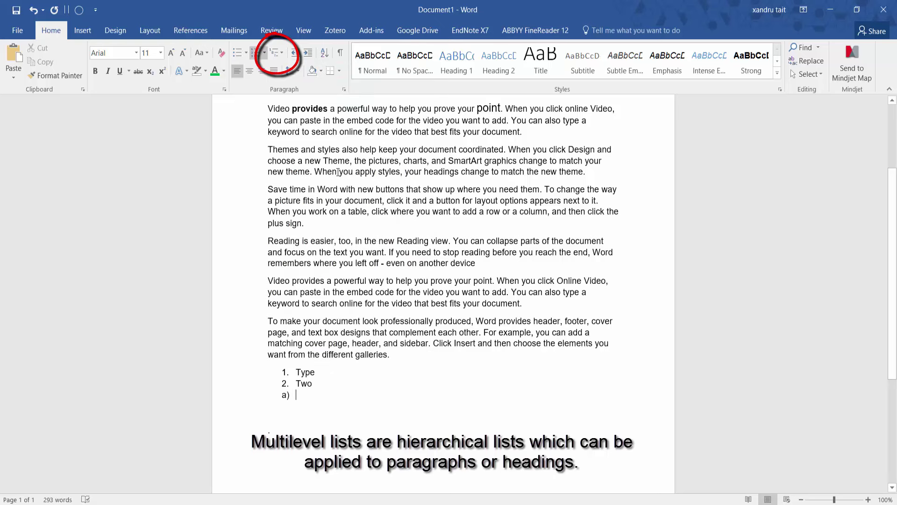
# - Enter "Chapter one" and "Chapter two" as consecutive items of the multilevel list
pyautogui.write('chapt')
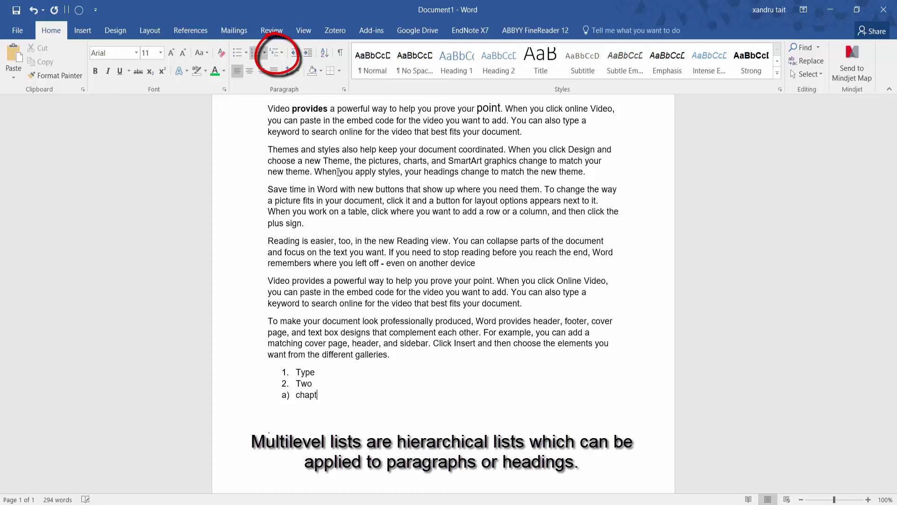
pyautogui.write('er one')
pyautogui.press('Return')
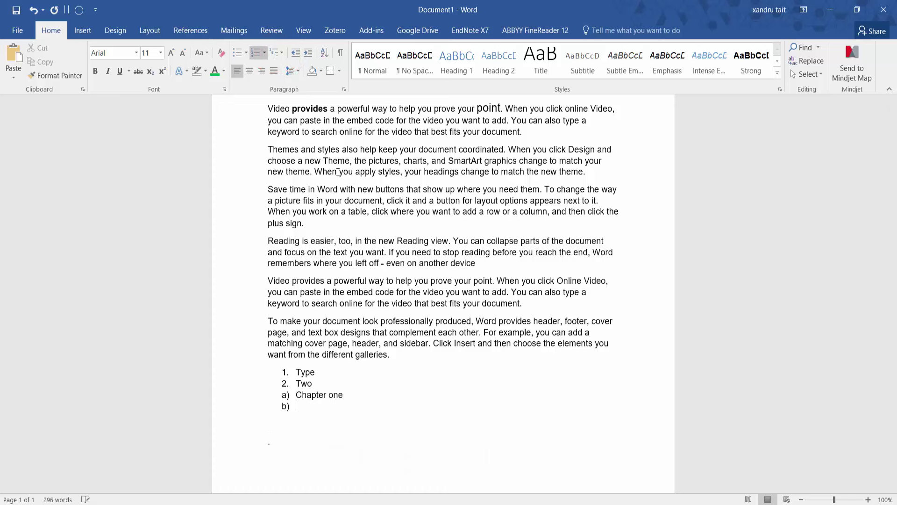
pyautogui.write('chap')
pyautogui.write('ter two')
pyautogui.press('Return')
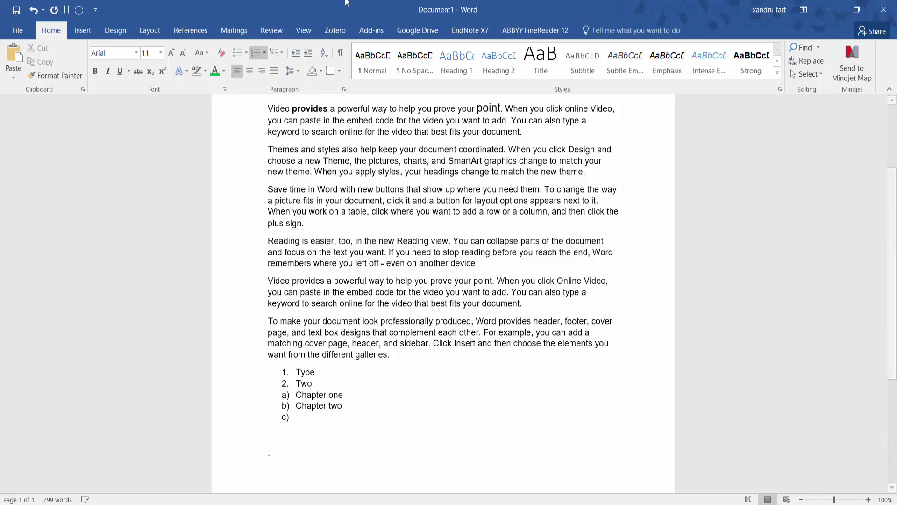
# - Apply the I. Heading 1, A. Heading 2, 1. Heading 3 list to the new line and begin defining a new multilevel list
pyautogui.click(281, 54)
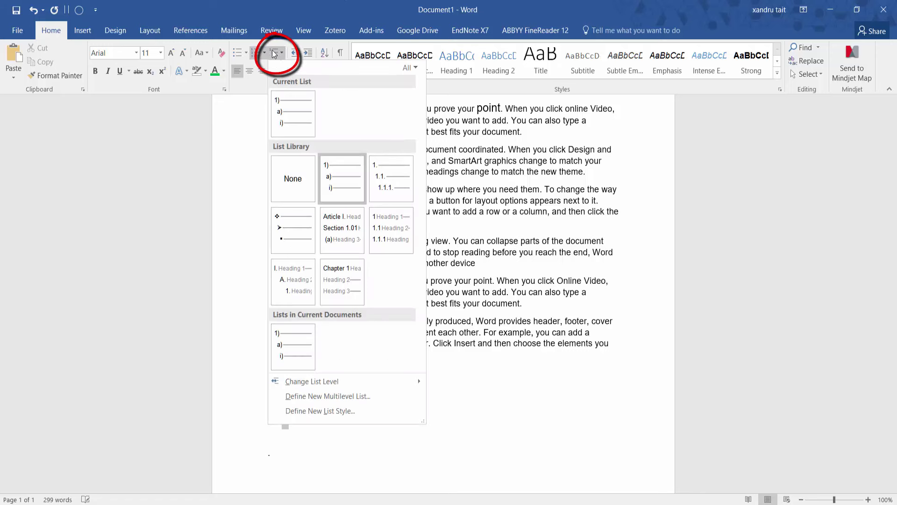
pyautogui.click(301, 278)
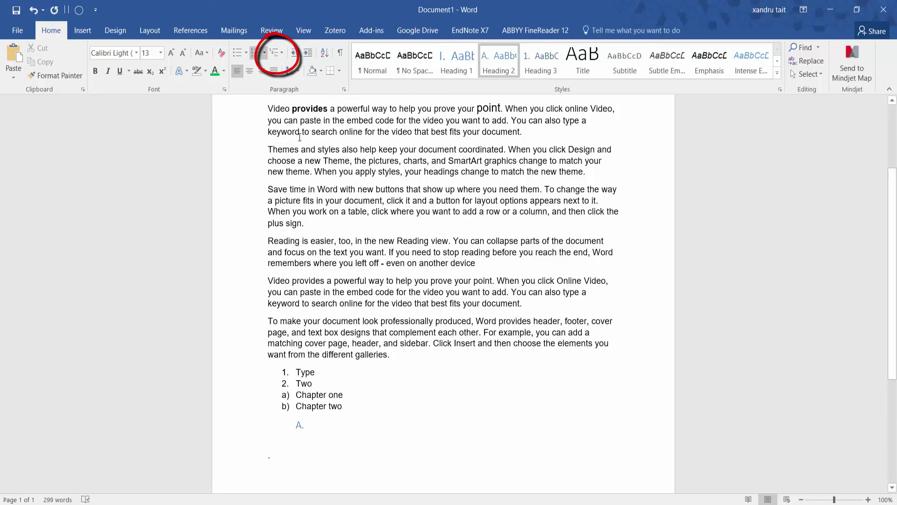
pyautogui.click(270, 55)
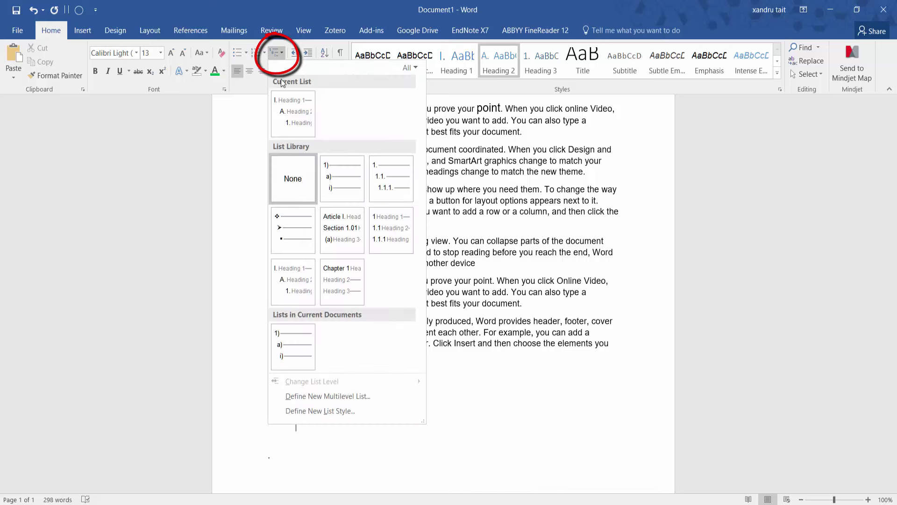
pyautogui.click(316, 396)
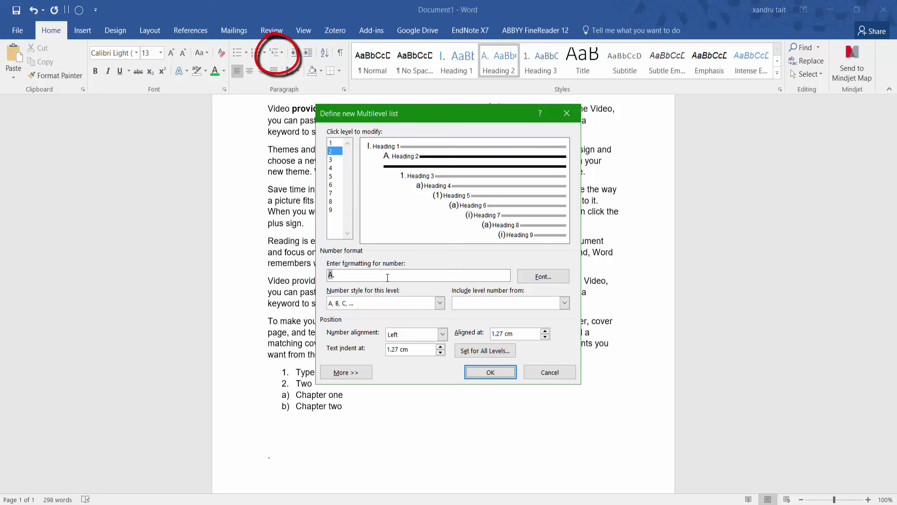
# - Look through levels 3 to 6 of the new multilevel list and set the font color of level 4's number to red
pyautogui.click(335, 160)
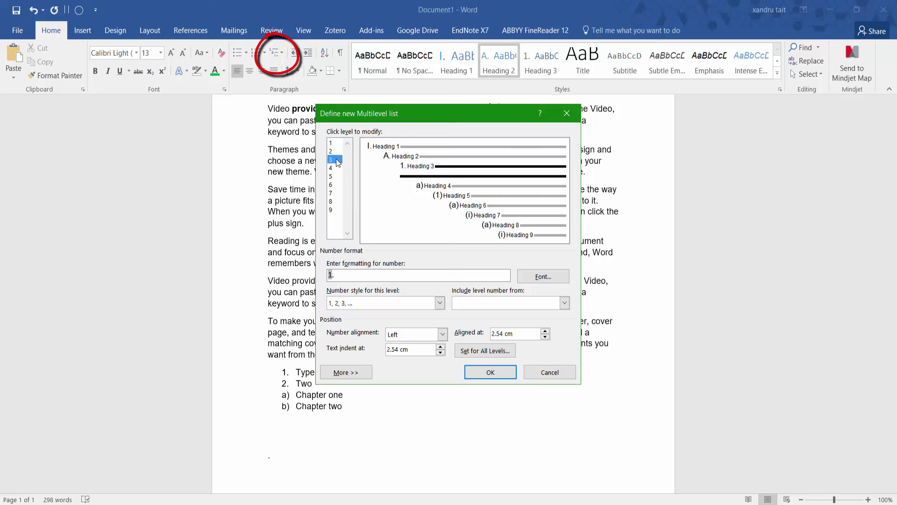
pyautogui.click(335, 168)
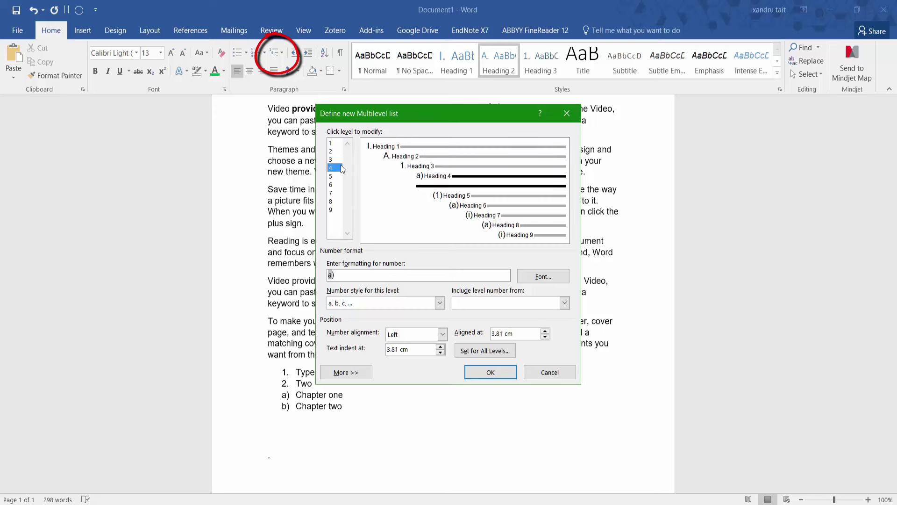
pyautogui.click(337, 176)
pyautogui.click(338, 185)
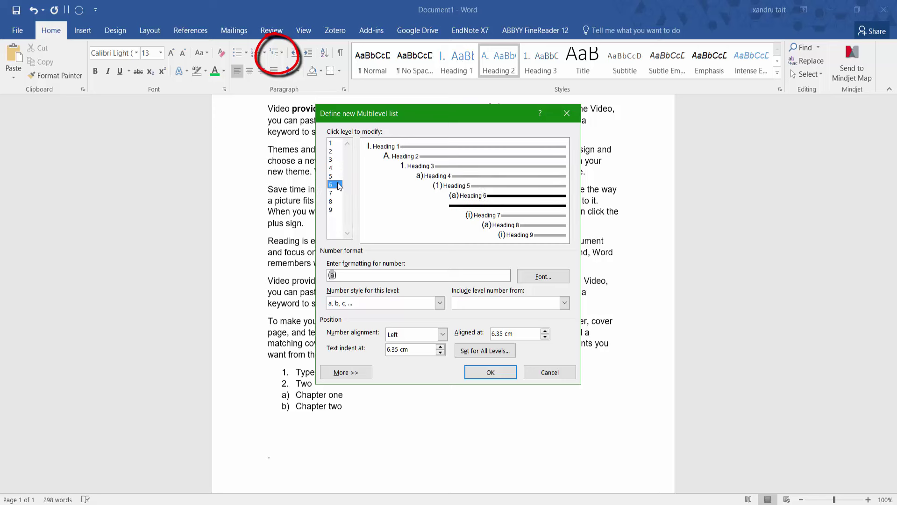
pyautogui.click(336, 168)
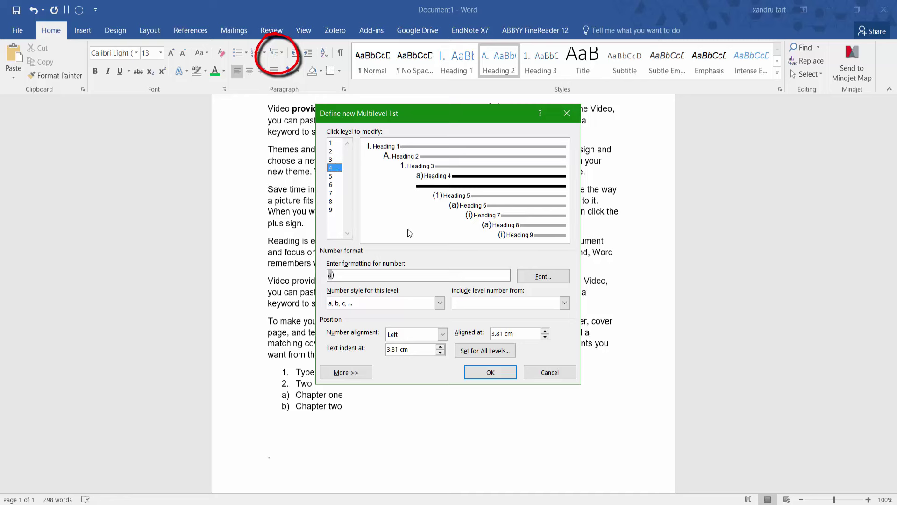
pyautogui.click(538, 279)
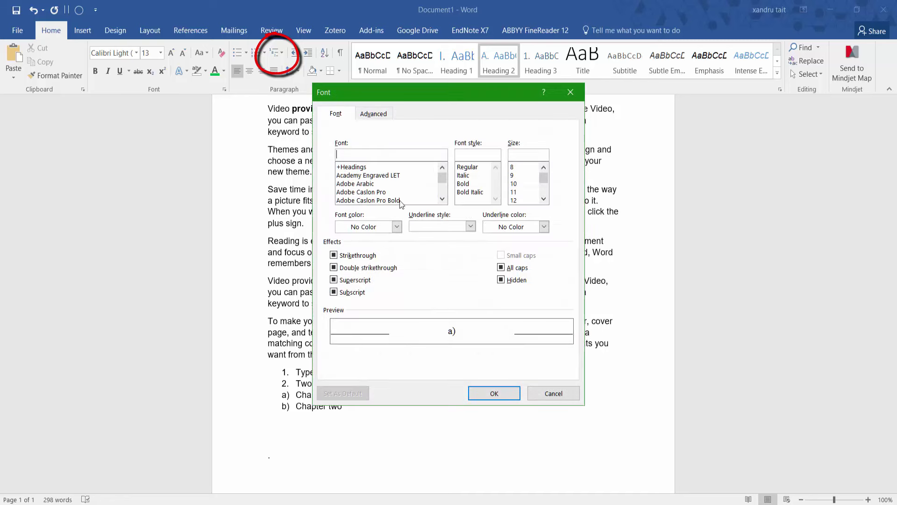
pyautogui.click(399, 226)
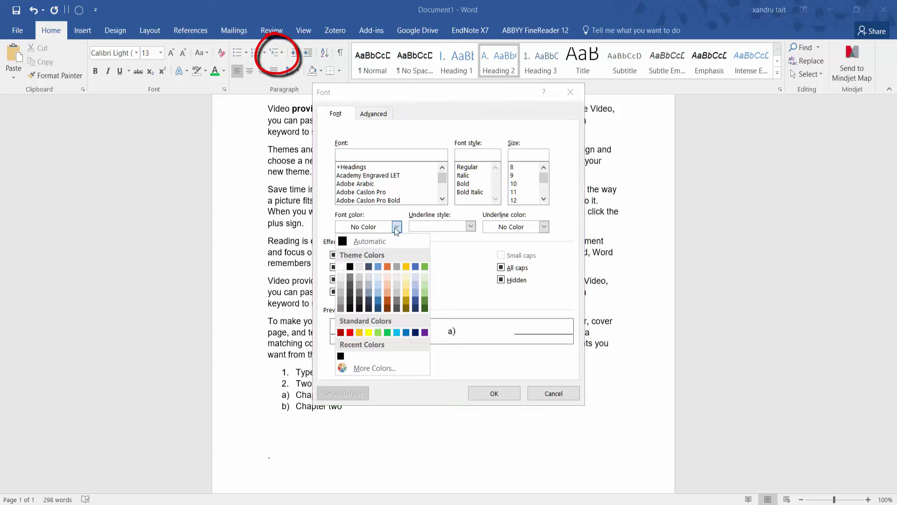
pyautogui.click(350, 333)
pyautogui.click(494, 393)
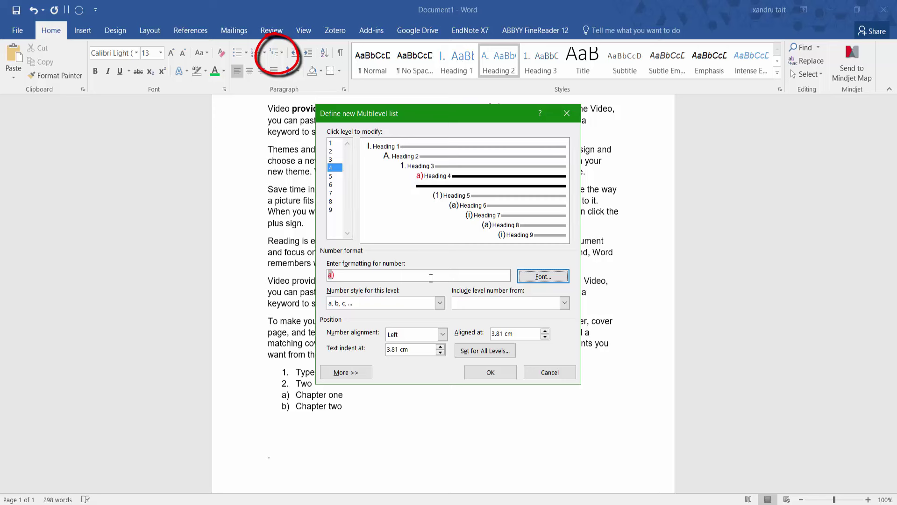
# - Show the additional list options, link level 4 to the No Spacing style, and undo the list once it is applied
pyautogui.click(346, 372)
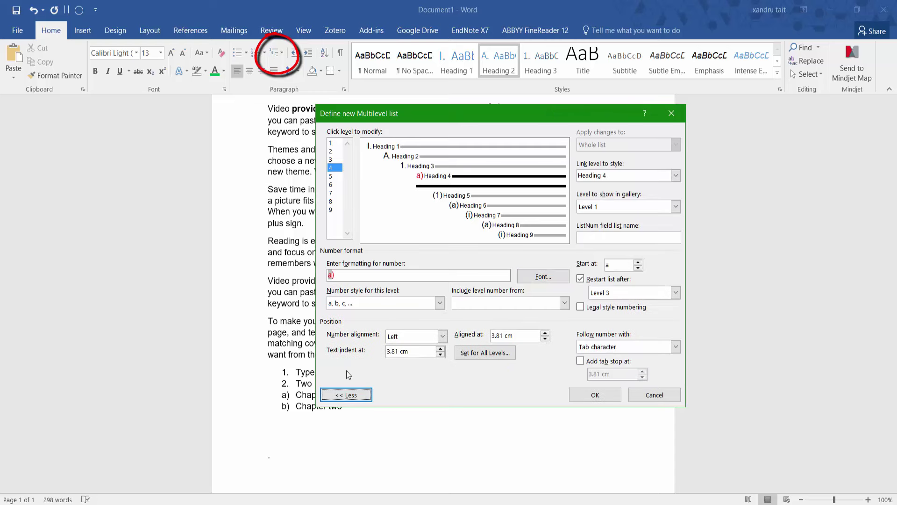
pyautogui.click(351, 395)
pyautogui.click(351, 377)
pyautogui.click(674, 175)
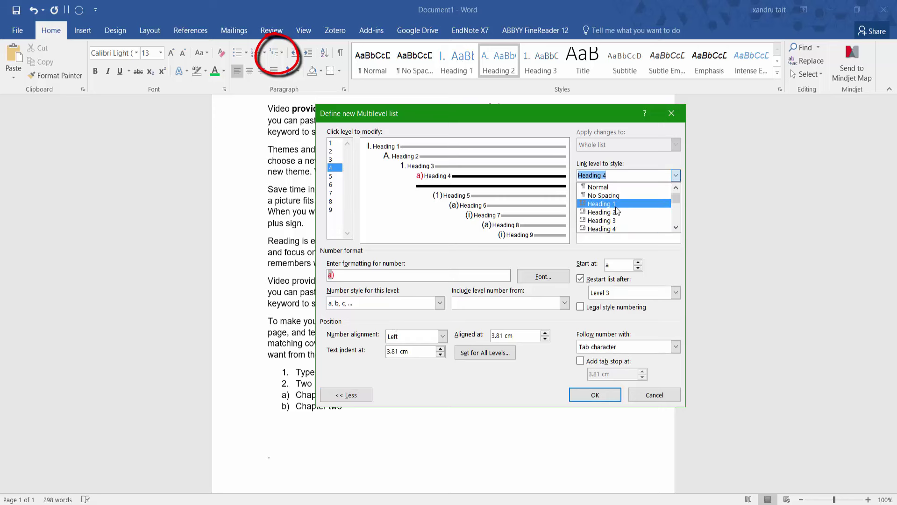
pyautogui.click(617, 196)
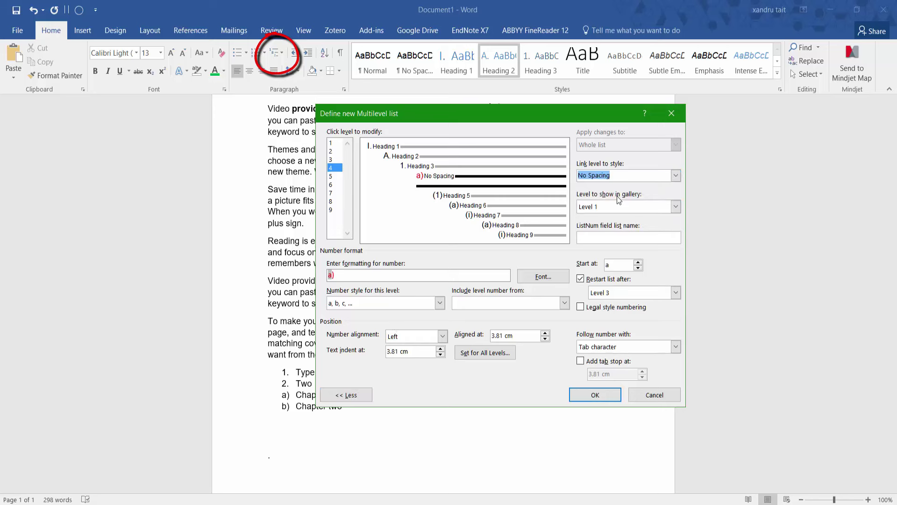
pyautogui.click(604, 396)
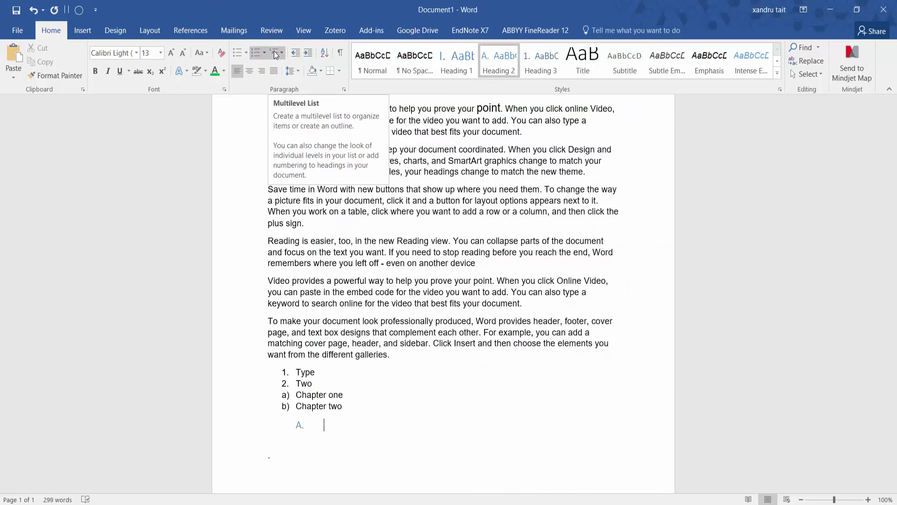
pyautogui.hotkey('ctrl', 'z')
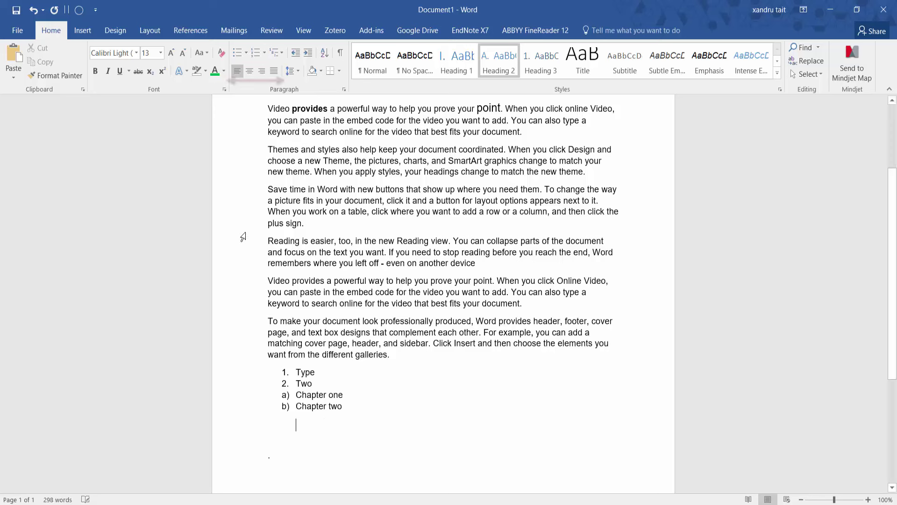
# - Add the line "tile" below the lists and center it
pyautogui.press('Return')
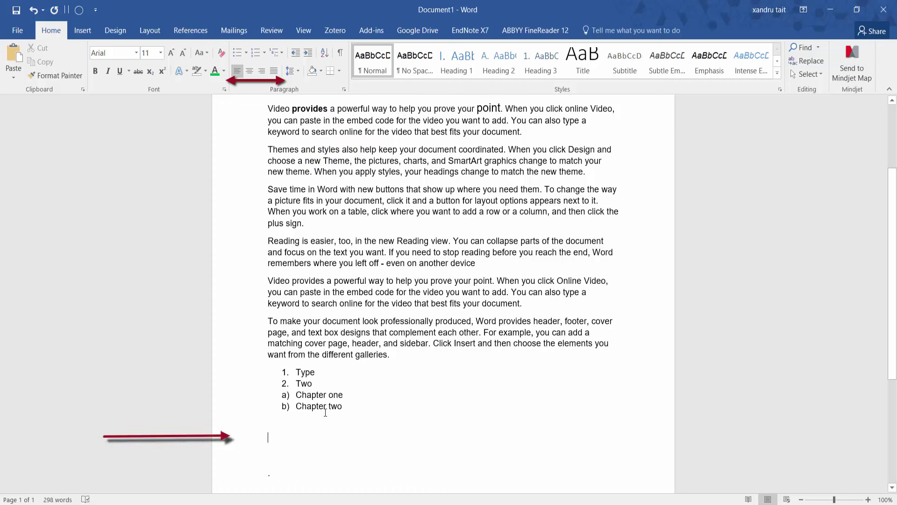
pyautogui.write('ti')
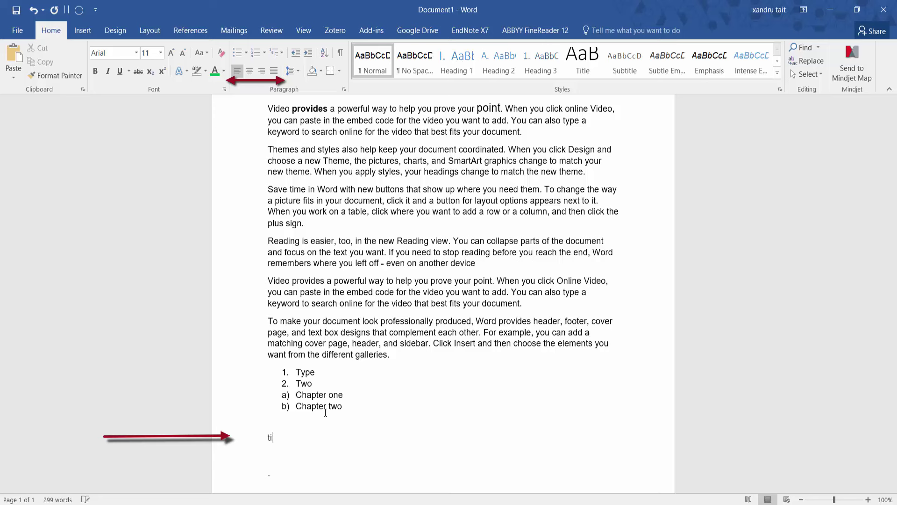
pyautogui.write('le')
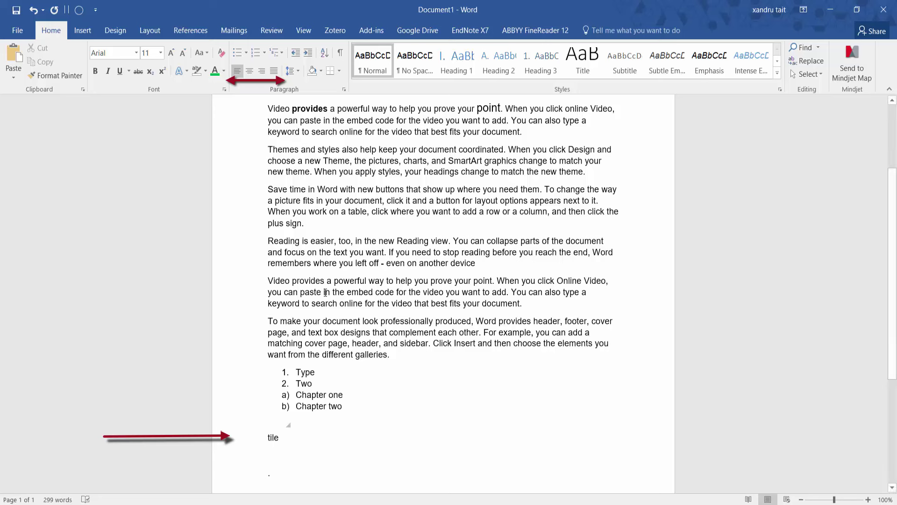
pyautogui.click(249, 71)
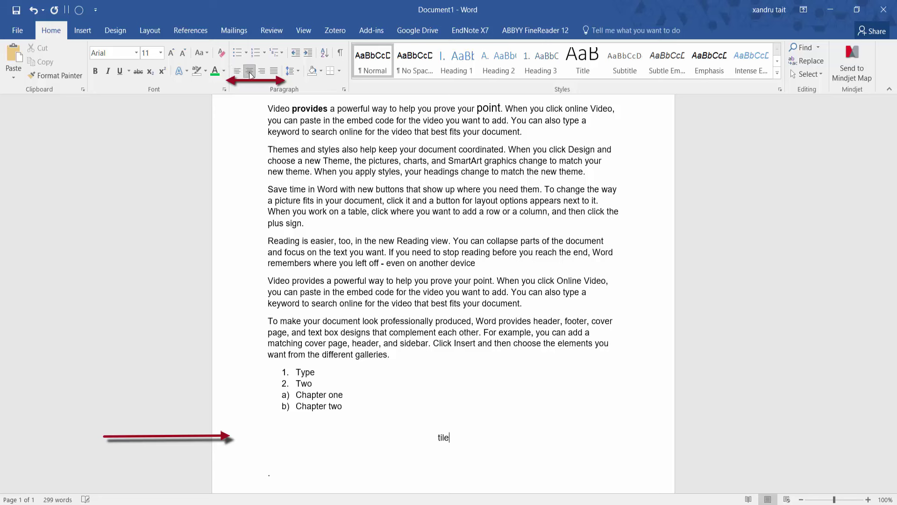
# - Try left and right alignment on the line below the lists and set it to justified
pyautogui.click(238, 71)
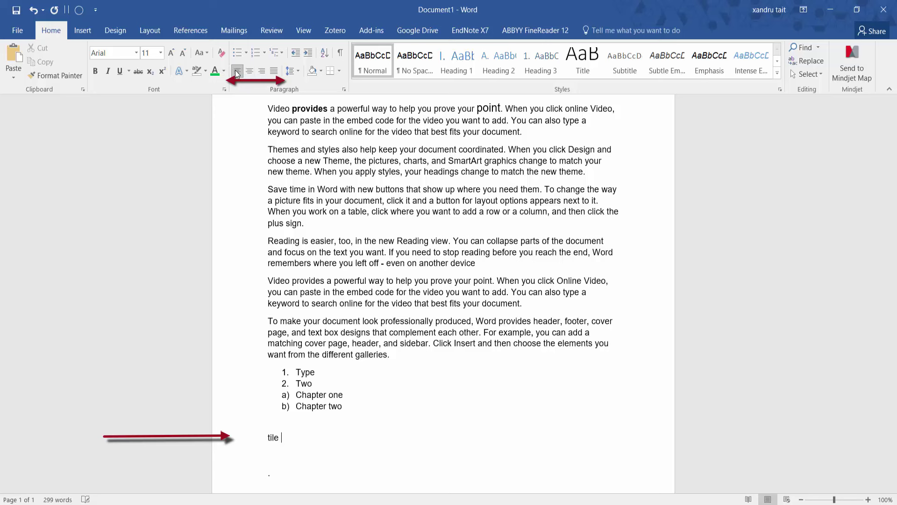
pyautogui.click(263, 71)
pyautogui.click(274, 71)
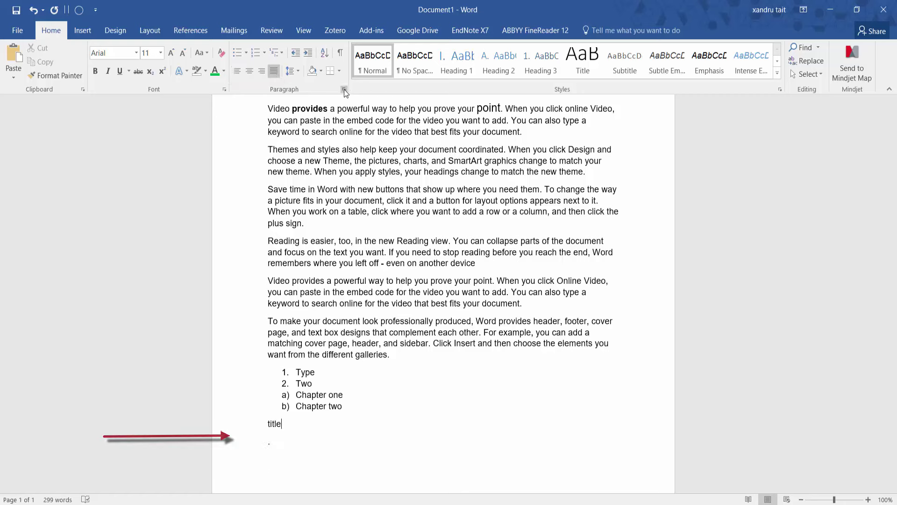
# - Examine the title line's paragraph settings, including indents, spacing, and line and page breaks
pyautogui.click(345, 90)
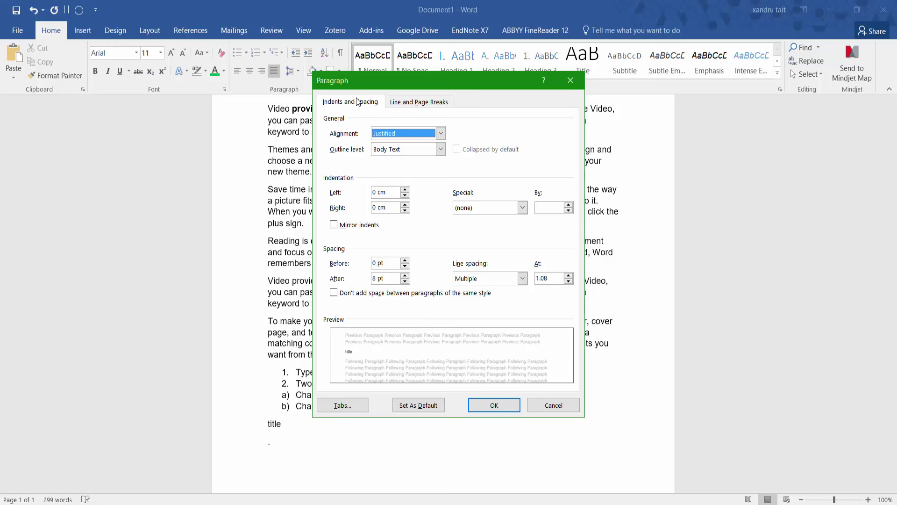
pyautogui.click(411, 101)
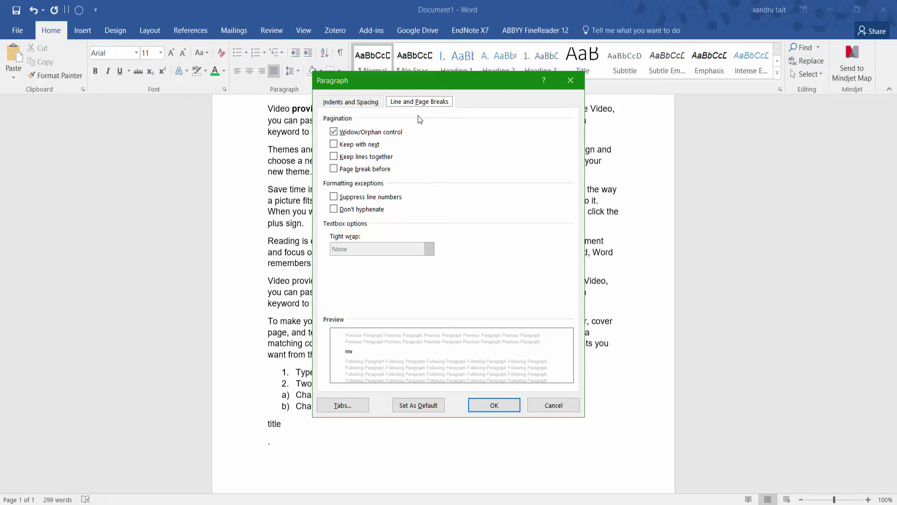
pyautogui.click(359, 102)
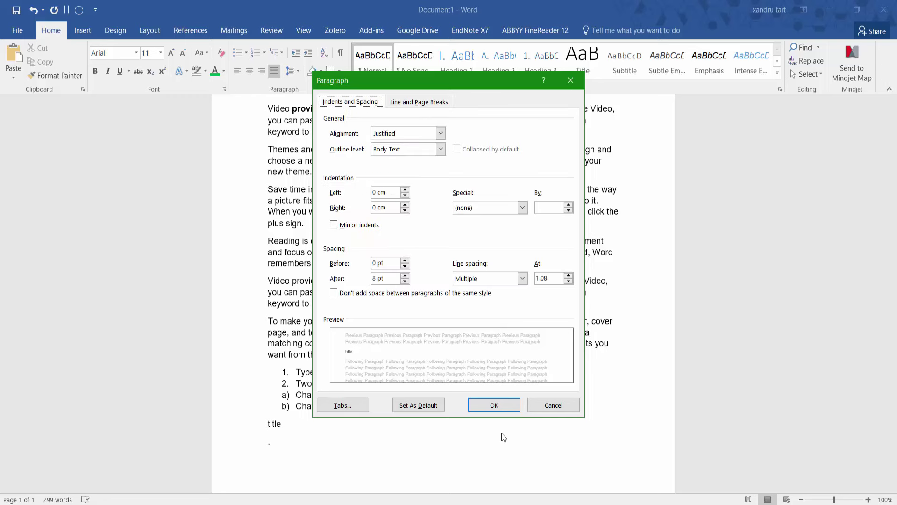
pyautogui.click(505, 405)
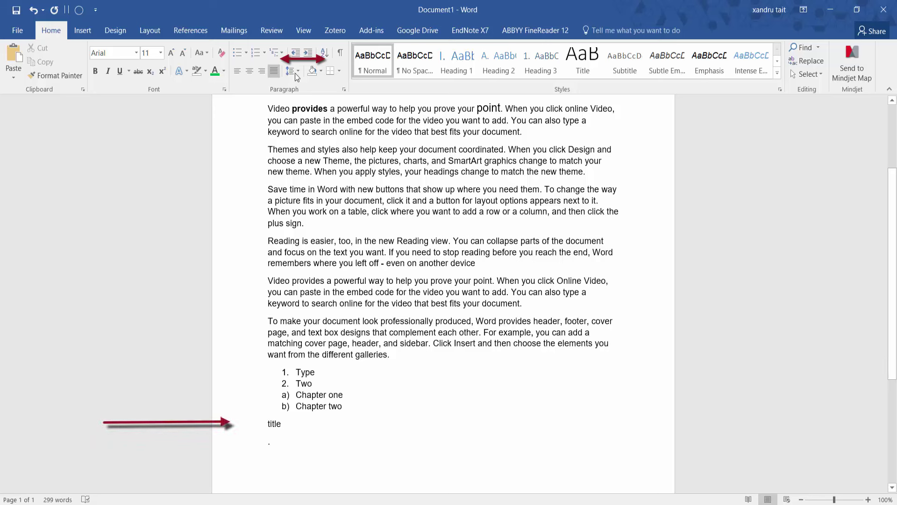
# - Increase and decrease the indent of the "title" line several times, bringing it back to the page margin
pyautogui.click(307, 53)
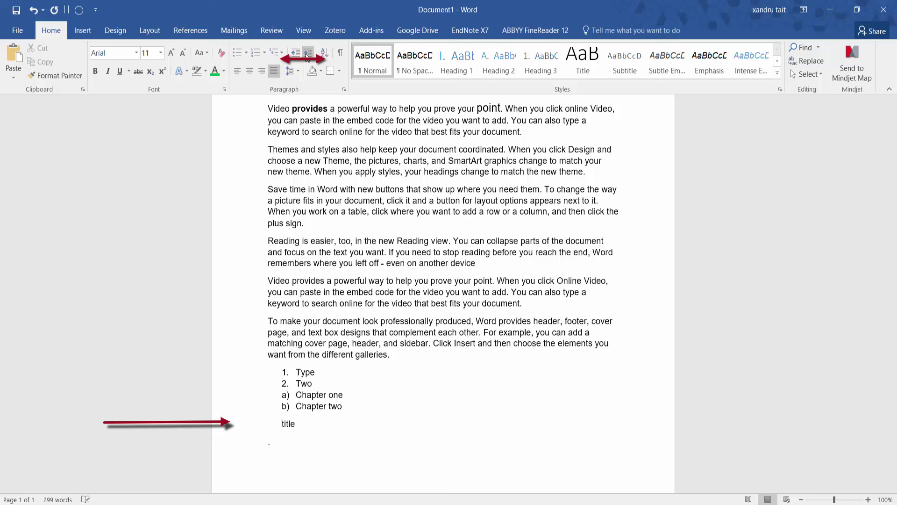
pyautogui.click(307, 53)
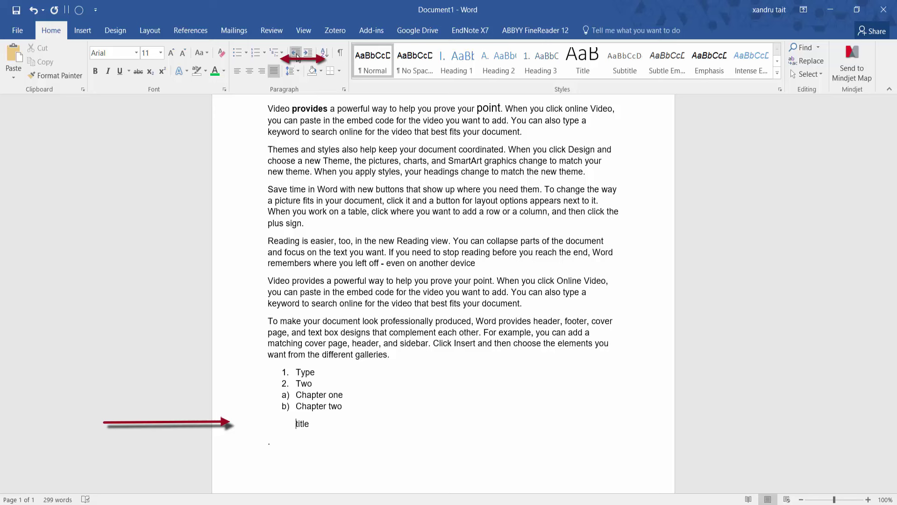
pyautogui.click(296, 53)
pyautogui.click(297, 53)
pyautogui.click(307, 52)
pyautogui.click(307, 53)
pyautogui.click(307, 53)
pyautogui.click(297, 53)
pyautogui.click(298, 53)
pyautogui.click(298, 53)
pyautogui.click(307, 53)
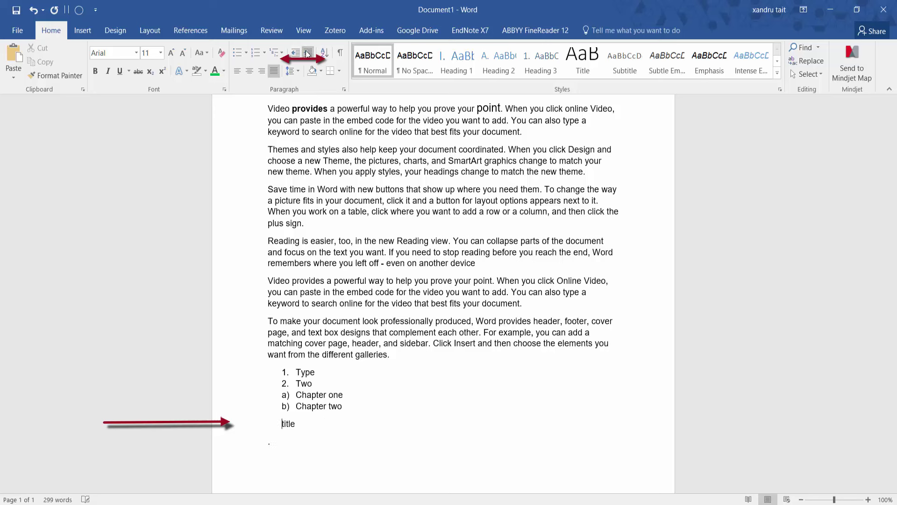
pyautogui.hotkey('ctrl', 'shift', 'm')
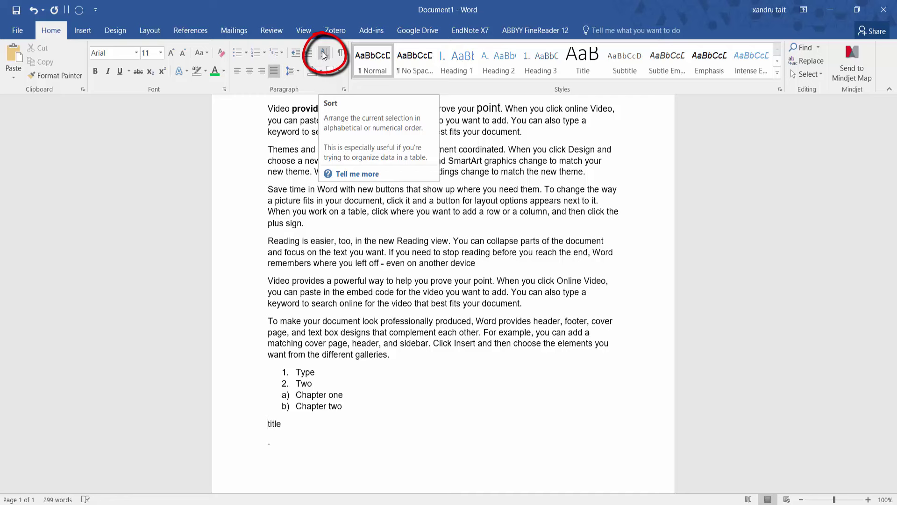
# - Sort the whole document by paragraphs as text in ascending order, review the new order, and undo the sort
pyautogui.click(323, 53)
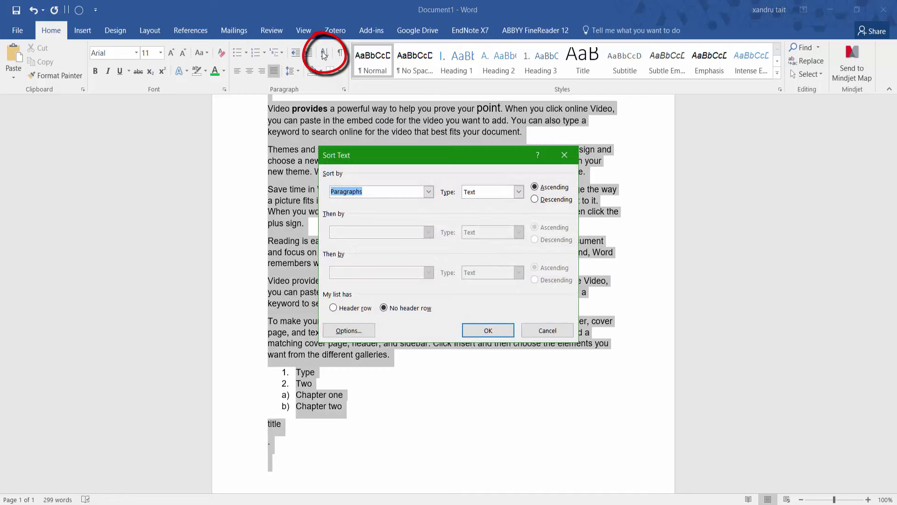
pyautogui.click(428, 192)
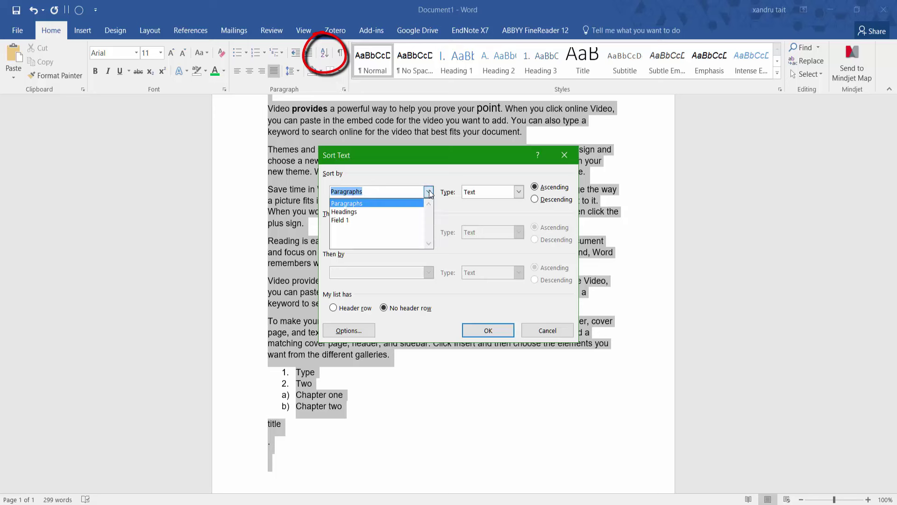
pyautogui.click(369, 204)
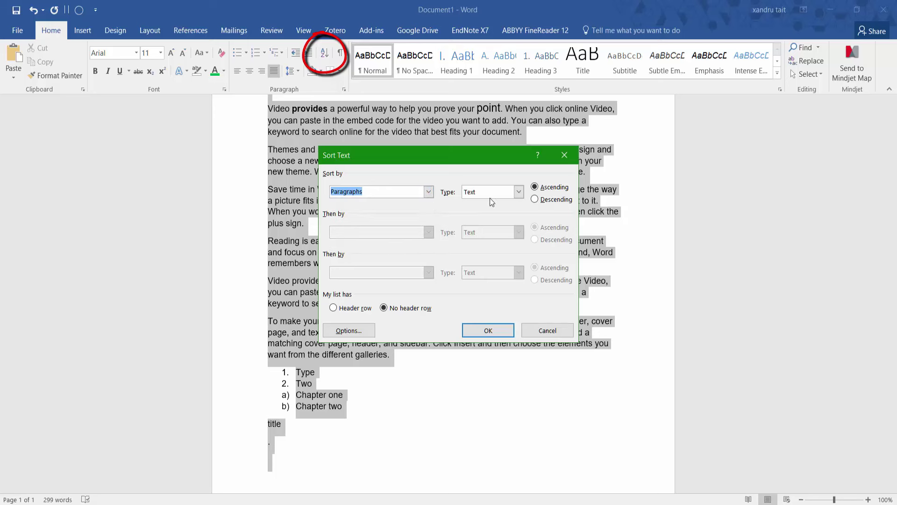
pyautogui.click(520, 191)
pyautogui.click(520, 190)
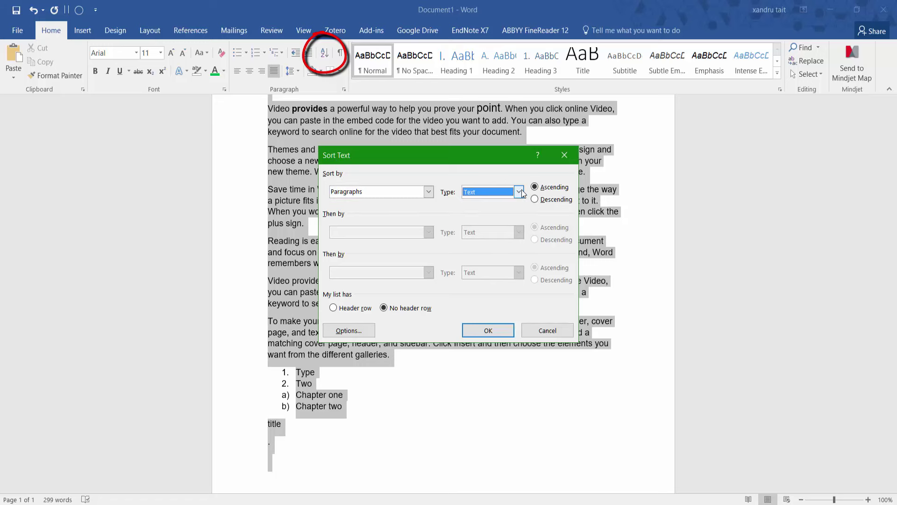
pyautogui.click(487, 331)
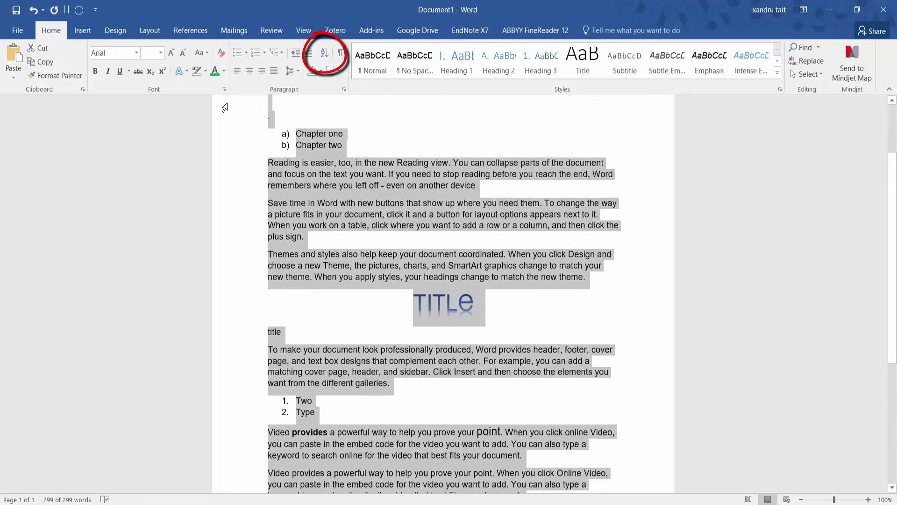
pyautogui.scroll(-2, 303, 374)
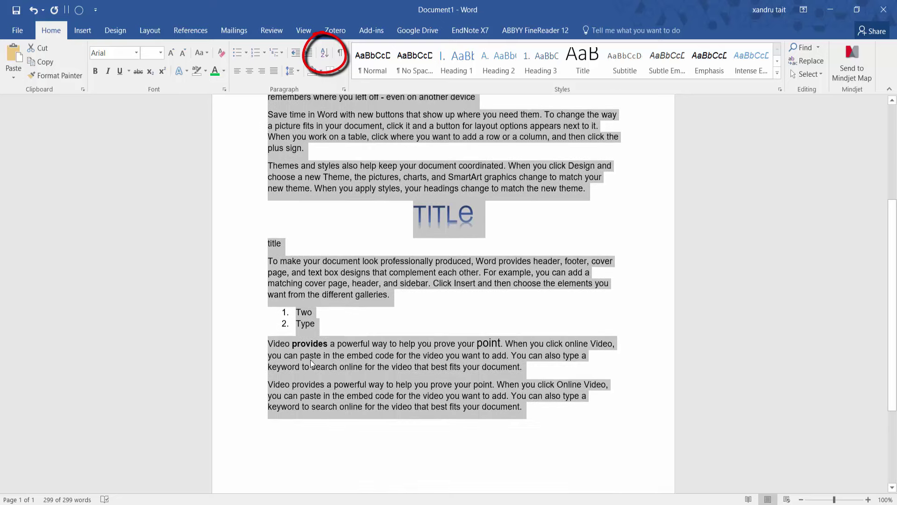
pyautogui.scroll(3, 311, 360)
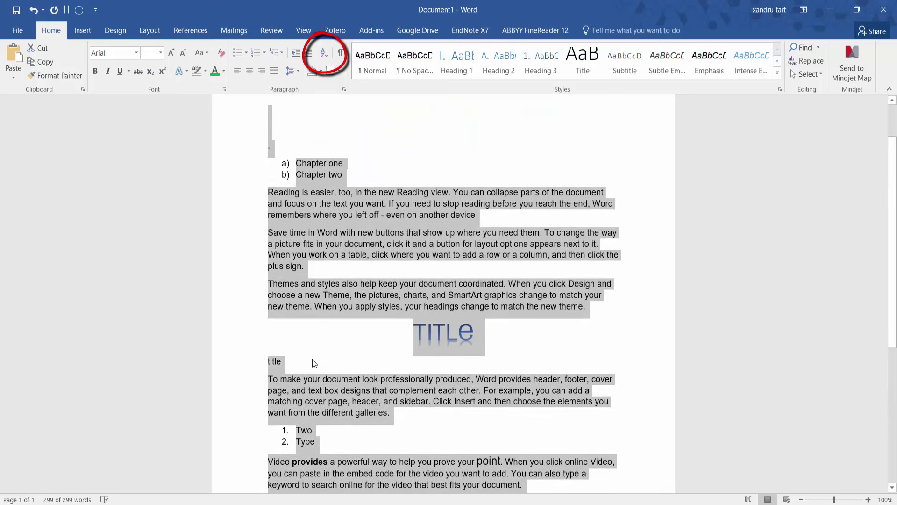
pyautogui.click(33, 10)
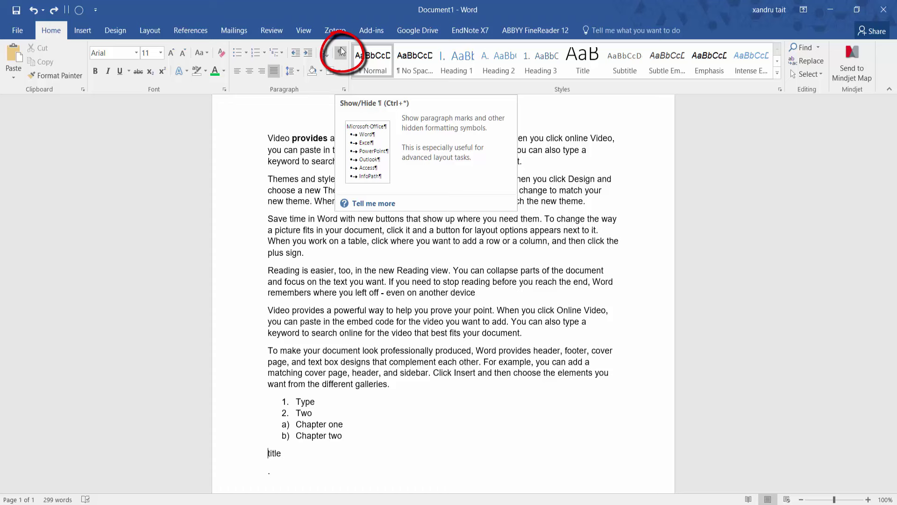
# - Show the paragraph marks and hidden formatting symbols, examine them throughout the document, and hide them again
pyautogui.click(341, 51)
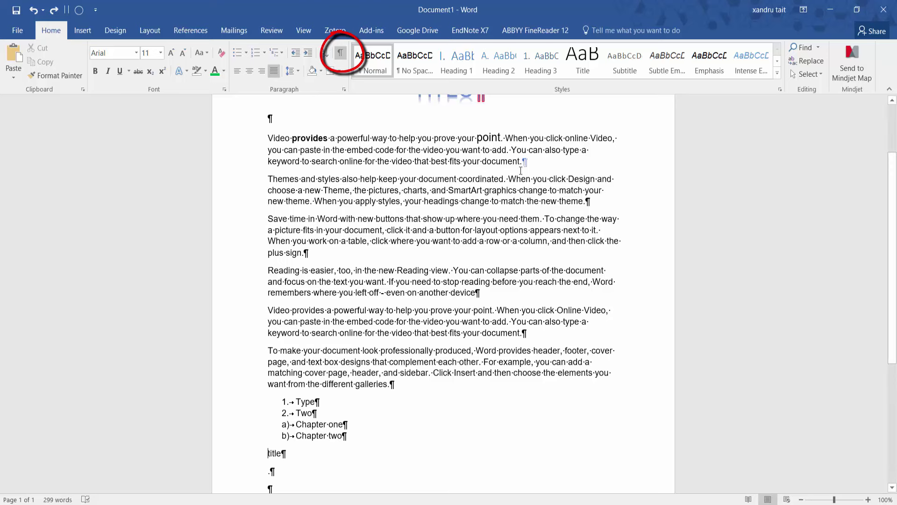
pyautogui.scroll(4, 514, 169)
pyautogui.scroll(-3, 431, 312)
pyautogui.scroll(-2, 392, 441)
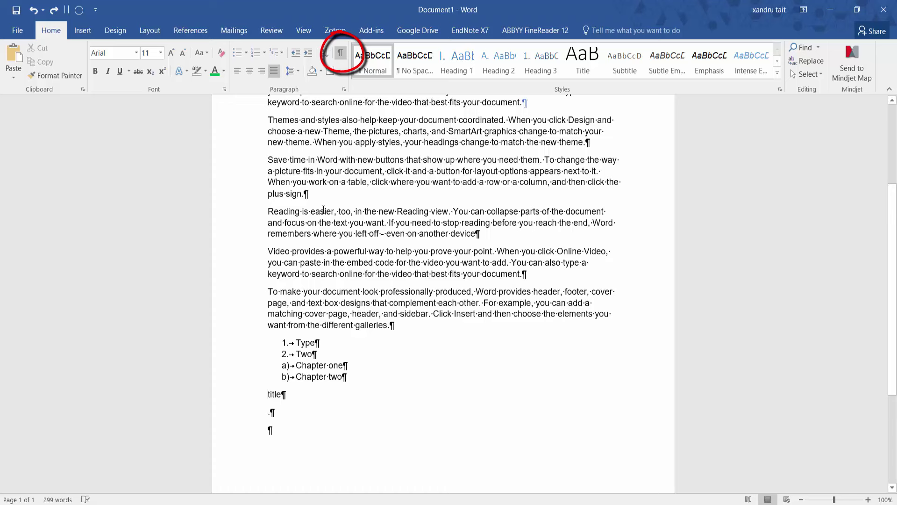
pyautogui.click(309, 194)
pyautogui.click(328, 355)
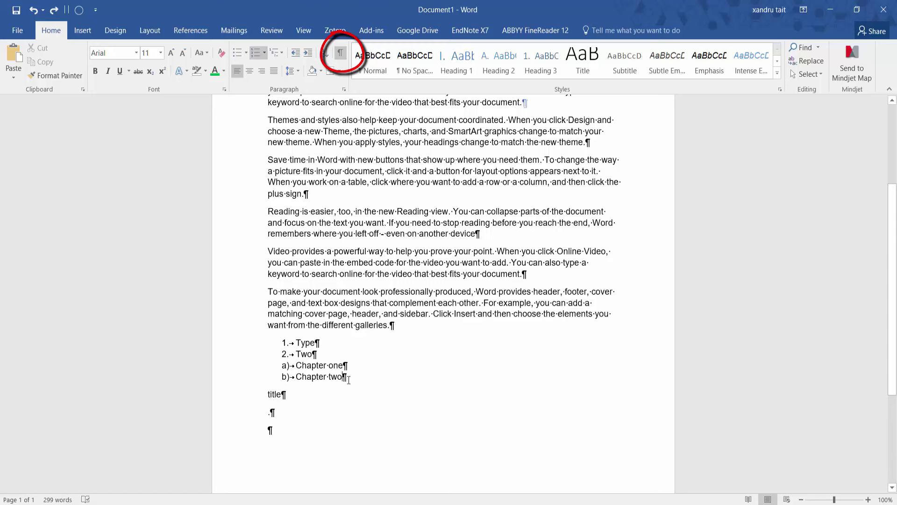
pyautogui.scroll(4, 372, 284)
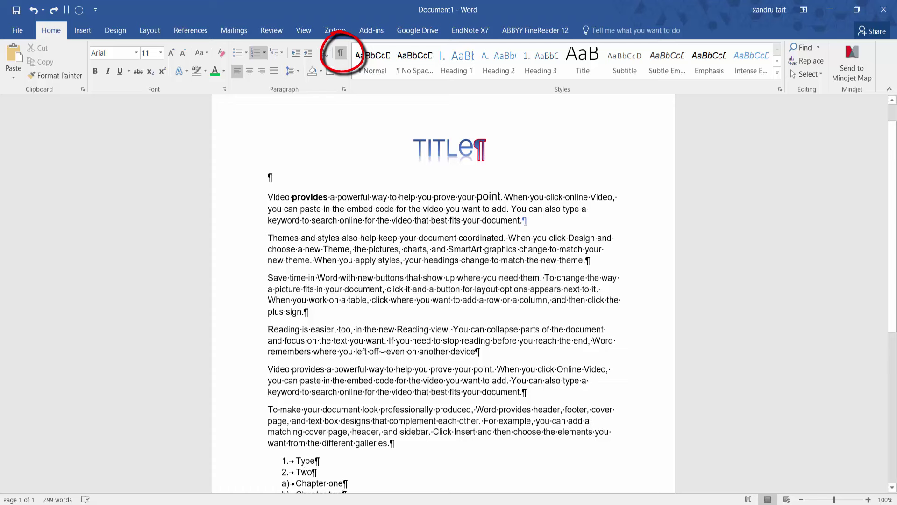
pyautogui.click(341, 55)
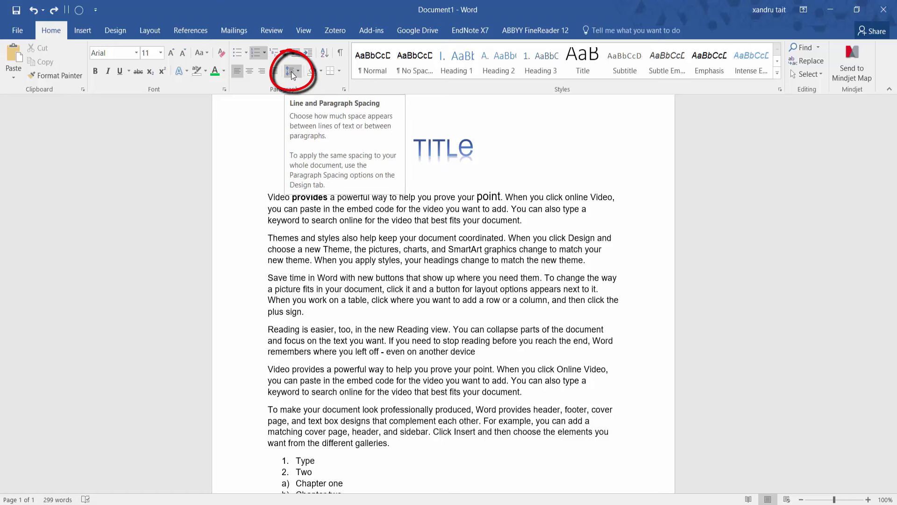
# - Set the line spacing of all the body paragraphs between the large title and the numbered list to 1.5
pyautogui.hotkey('ctrl', 'y')
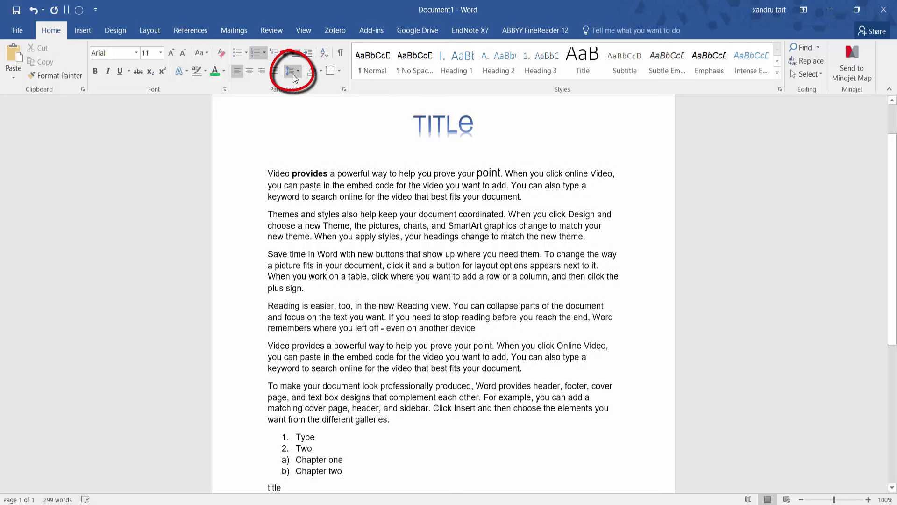
pyautogui.moveTo(268, 174); pyautogui.dragTo(389, 422)
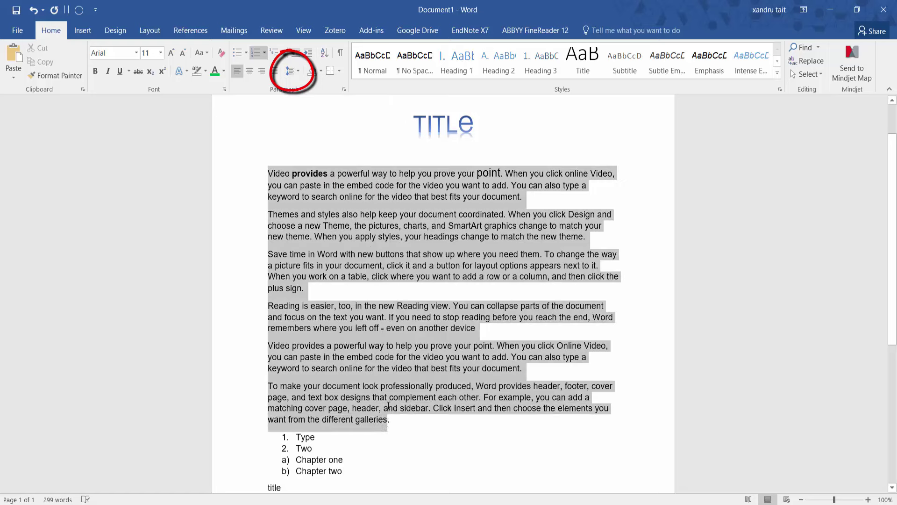
pyautogui.click(300, 75)
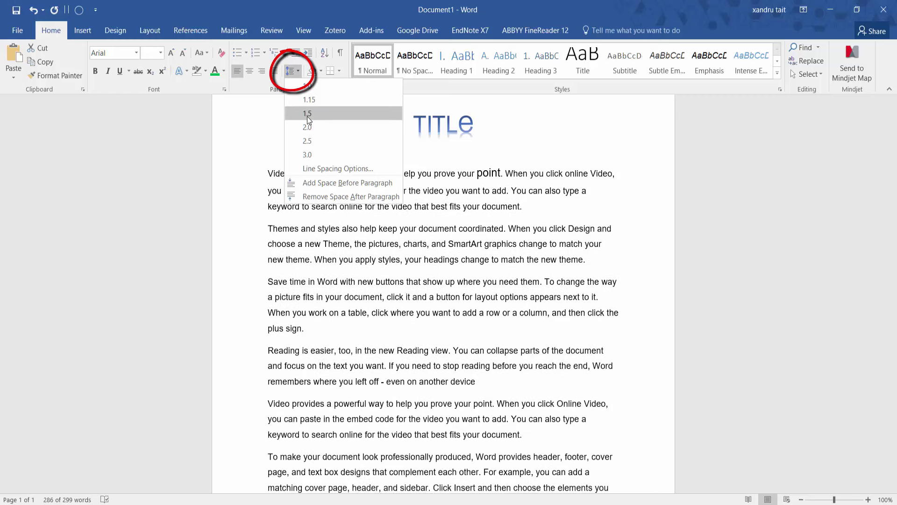
pyautogui.click(307, 113)
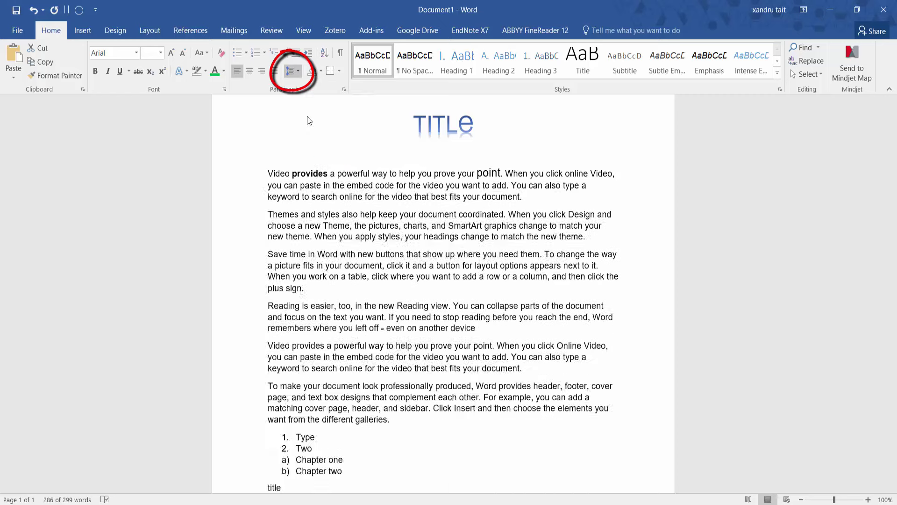
pyautogui.click(309, 149)
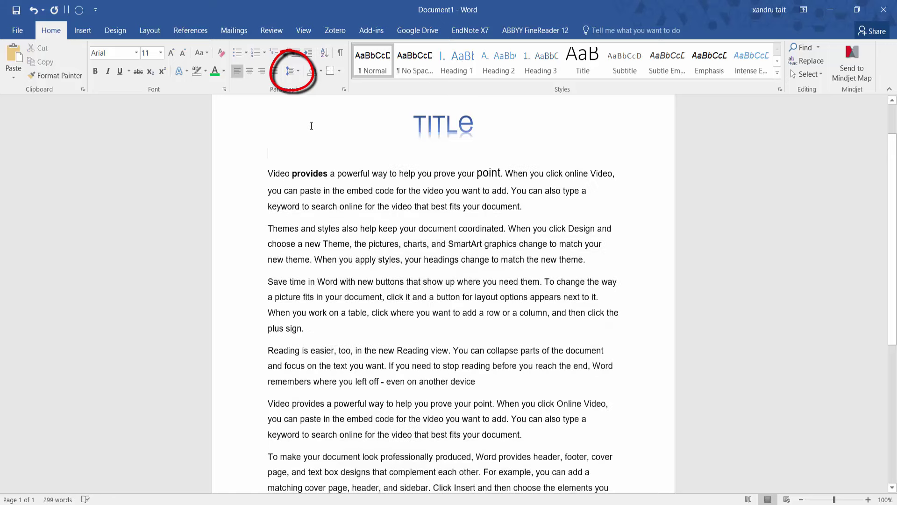
# - Look through the paragraph settings of the empty line under the large title, choose Double line spacing, and cancel the change
pyautogui.click(344, 90)
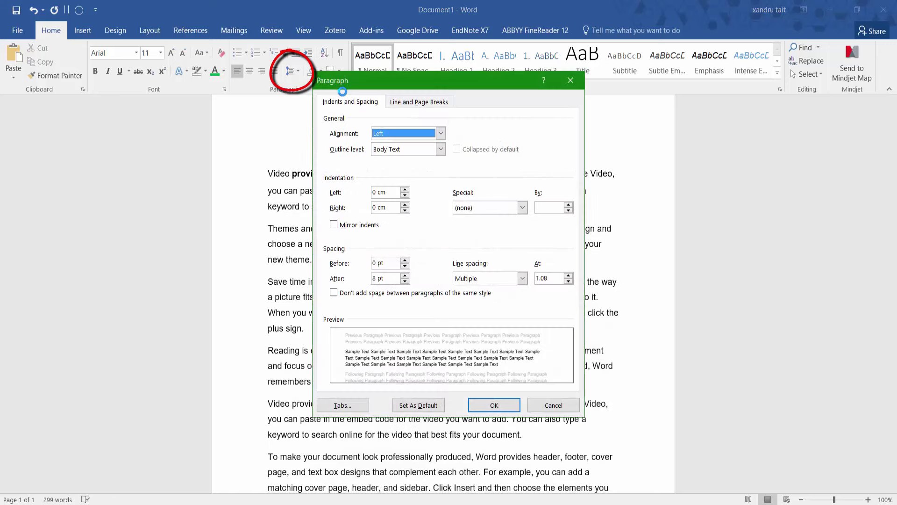
pyautogui.click(412, 104)
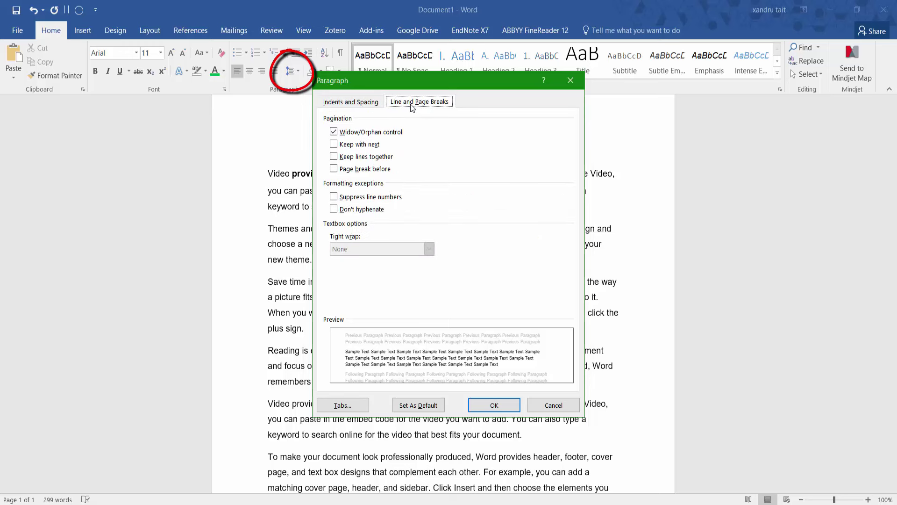
pyautogui.hotkey('ctrl', 'shift', 'Tab')
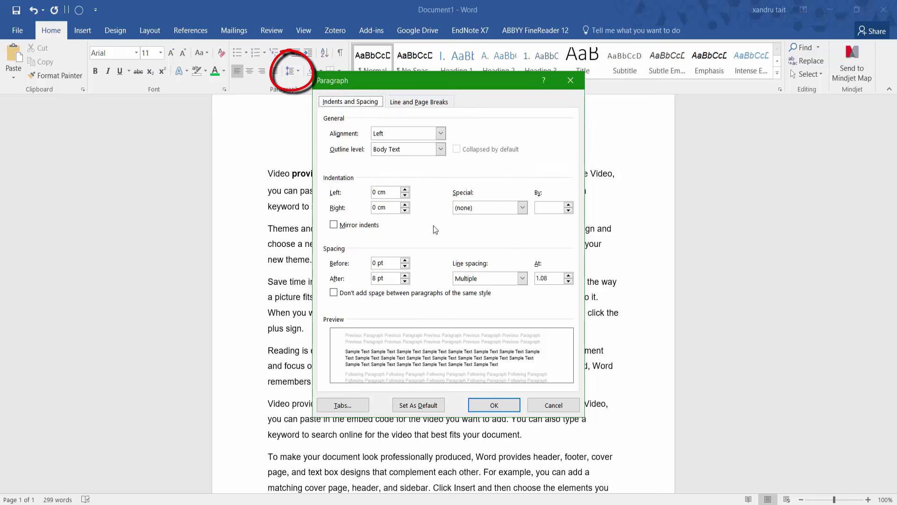
pyautogui.click(523, 279)
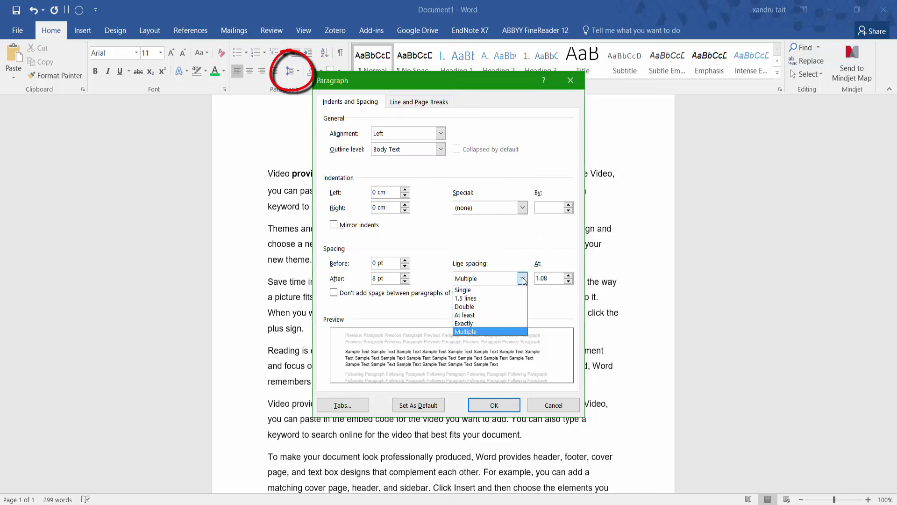
pyautogui.click(489, 306)
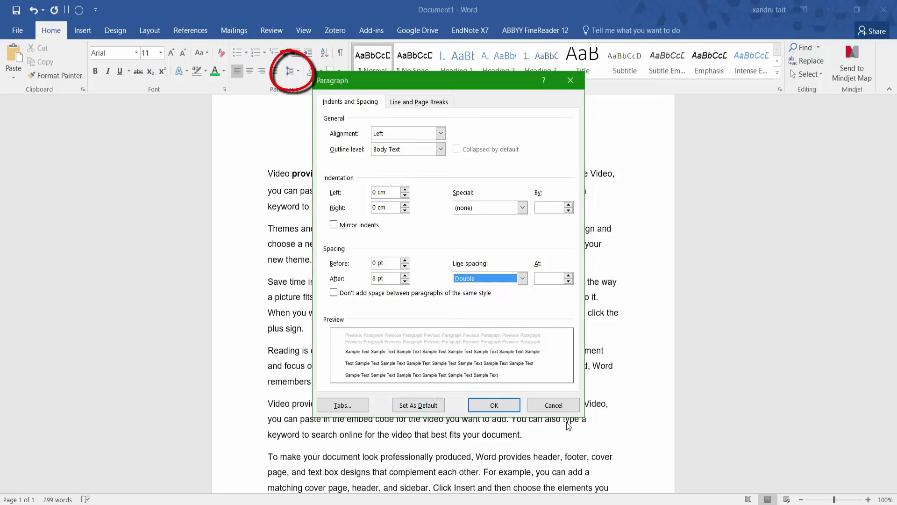
pyautogui.click(557, 405)
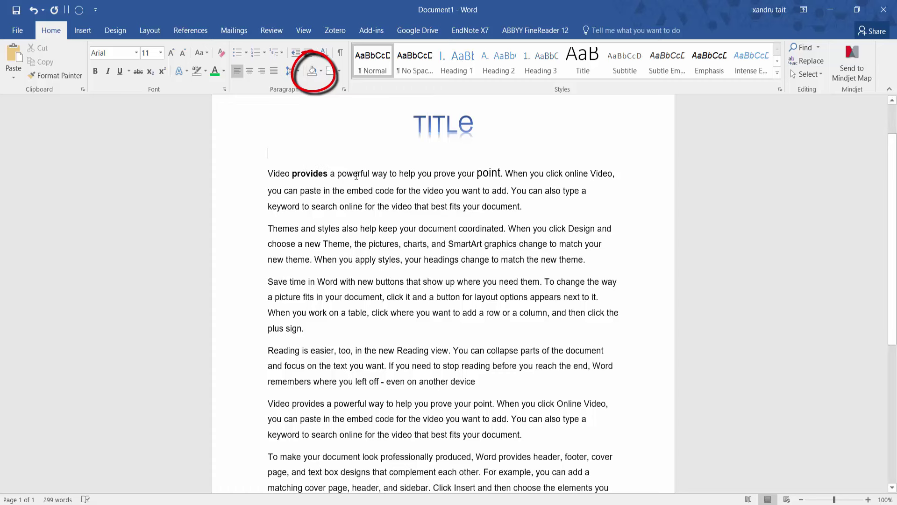
# - Apply yellow paragraph shading to the word "powerful" in the first body paragraph
pyautogui.doubleClick(356, 175)
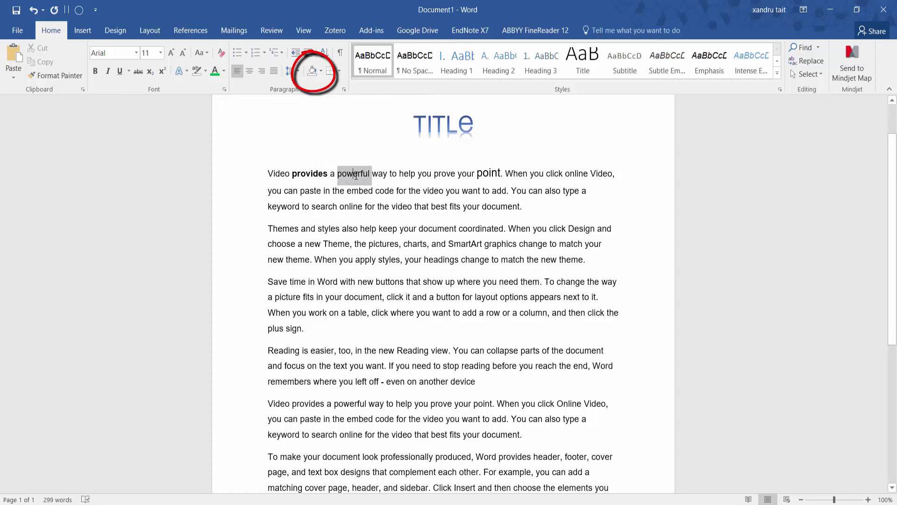
pyautogui.click(320, 70)
pyautogui.click(340, 163)
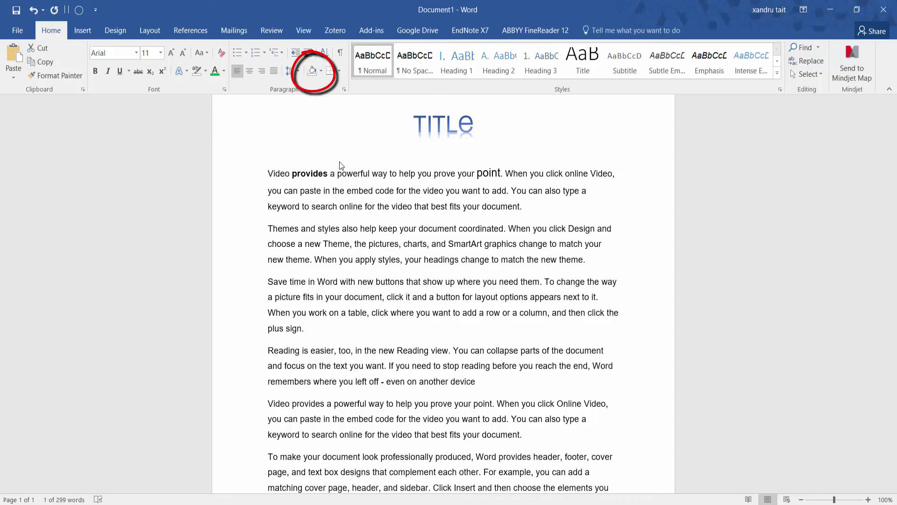
pyautogui.click(438, 219)
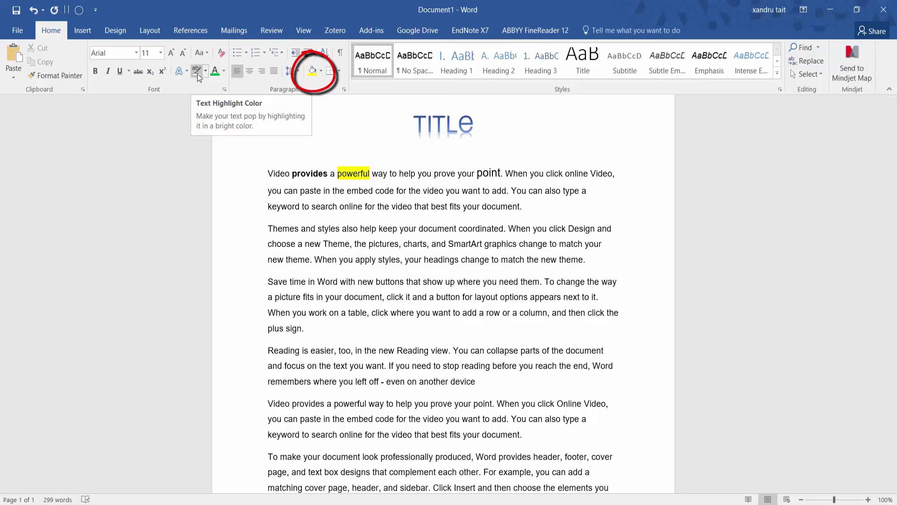
# - Highlight the word "prove" in the first body paragraph with the yellow text highlight colour
pyautogui.doubleClick(442, 175)
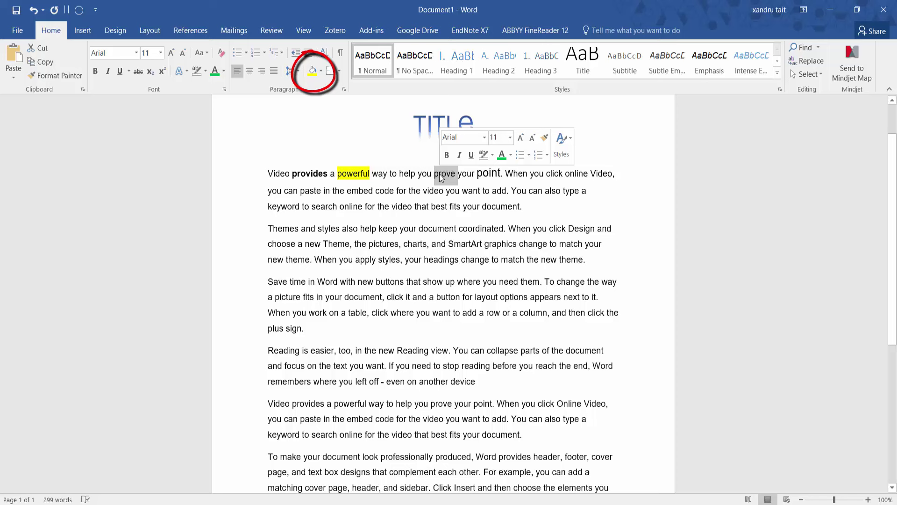
pyautogui.click(208, 69)
pyautogui.click(204, 89)
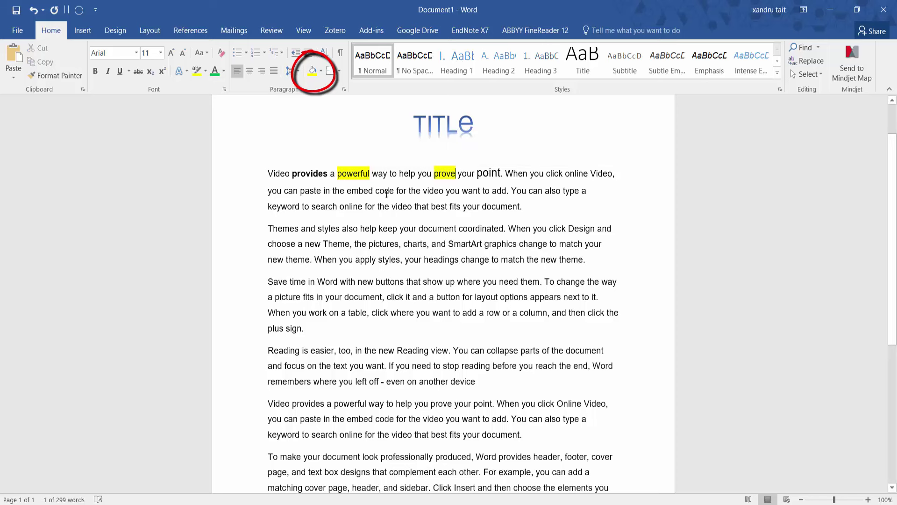
pyautogui.click(430, 218)
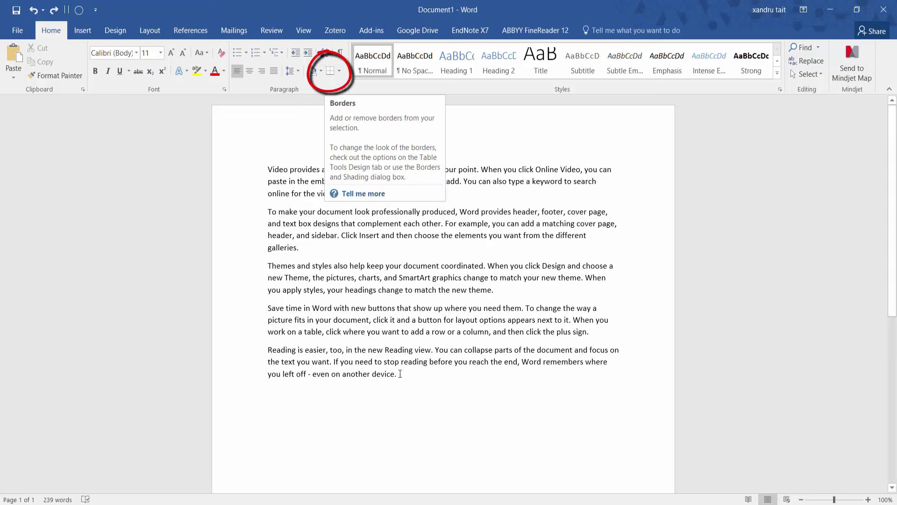
# - Select all five paragraphs, draw a table about 6.5 cm wide and 3.64 cm high near the last paragraph, and undo it
pyautogui.moveTo(400, 376); pyautogui.dragTo(260, 169)
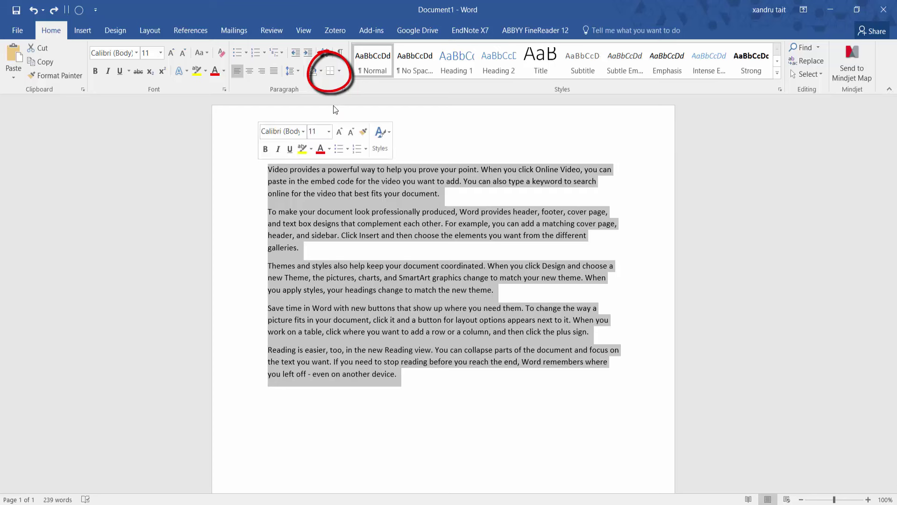
pyautogui.click(340, 71)
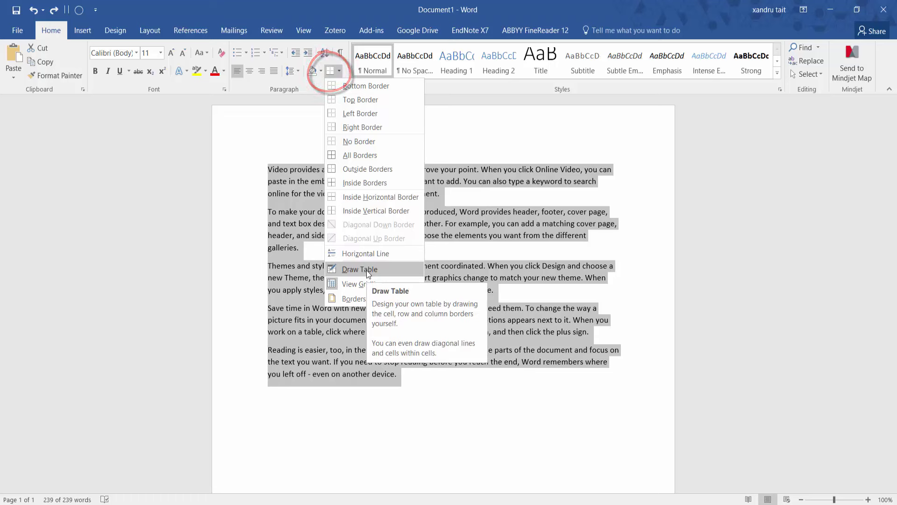
pyautogui.click(366, 270)
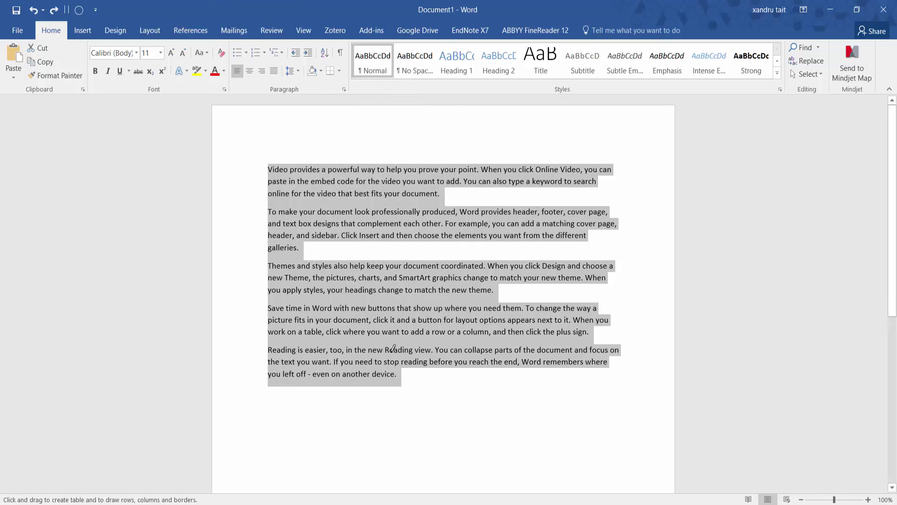
pyautogui.moveTo(425, 385)
pyautogui.mouseDown()
pyautogui.moveTo(519, 449)
pyautogui.moveTo(575, 472)
pyautogui.moveTo(584, 463)
pyautogui.mouseUp()
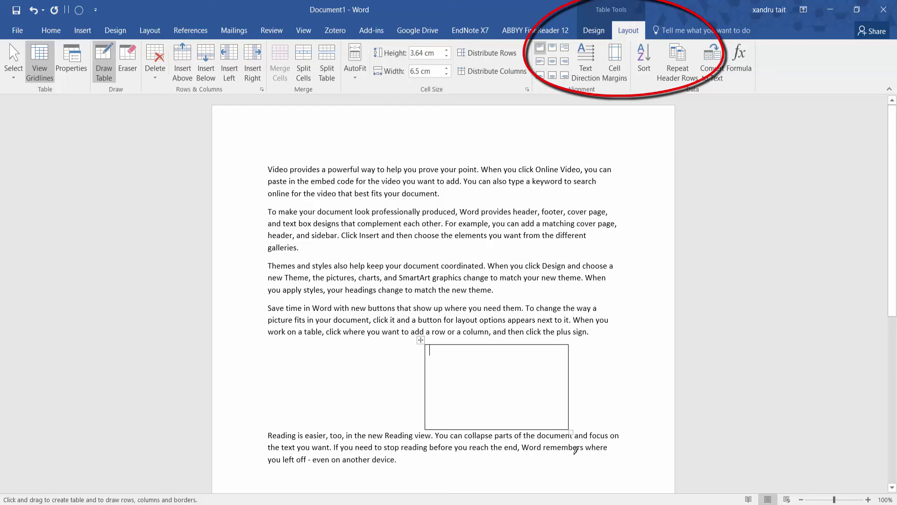
pyautogui.click(594, 32)
pyautogui.click(624, 35)
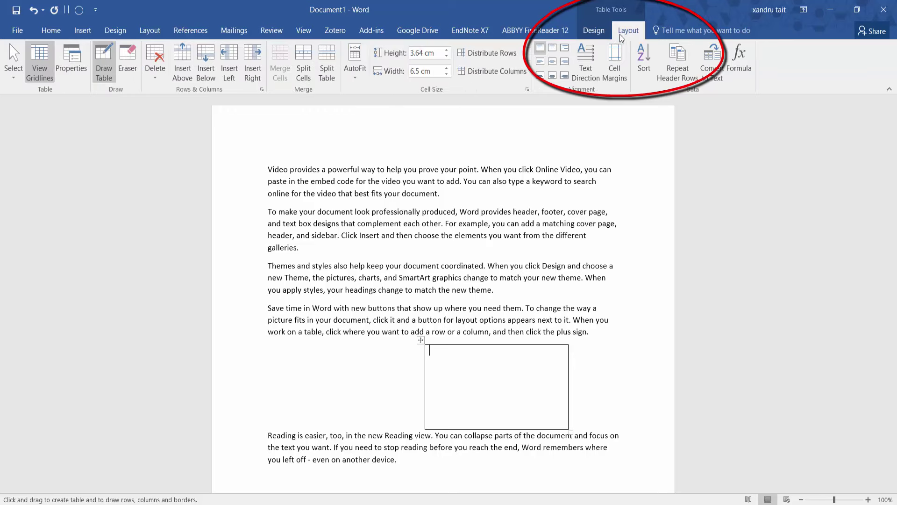
pyautogui.click(30, 11)
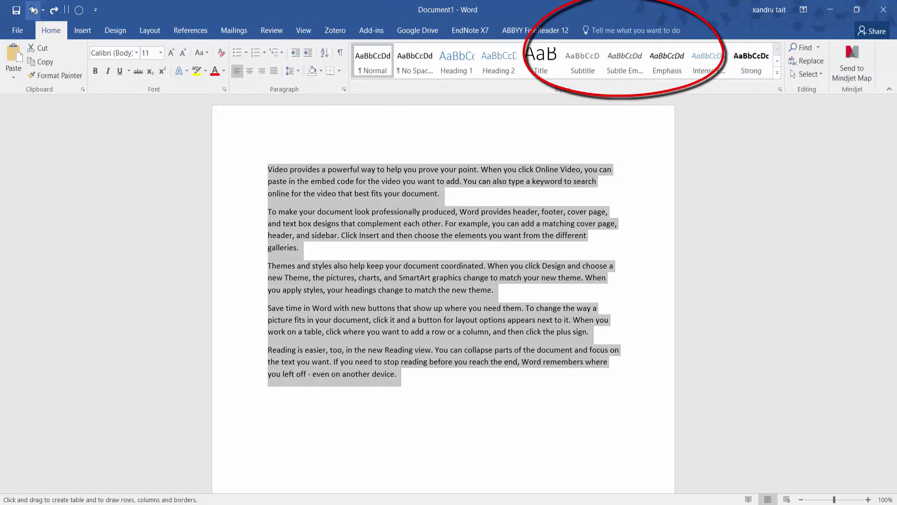
# - Compare the Box, Shadow and 3-D border settings for the five selected paragraphs and choose the Shadow border
pyautogui.click(339, 71)
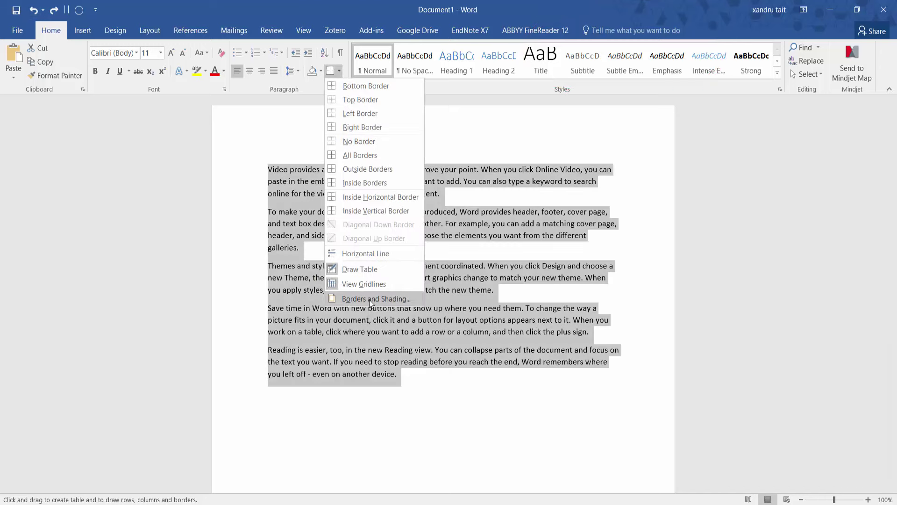
pyautogui.click(369, 298)
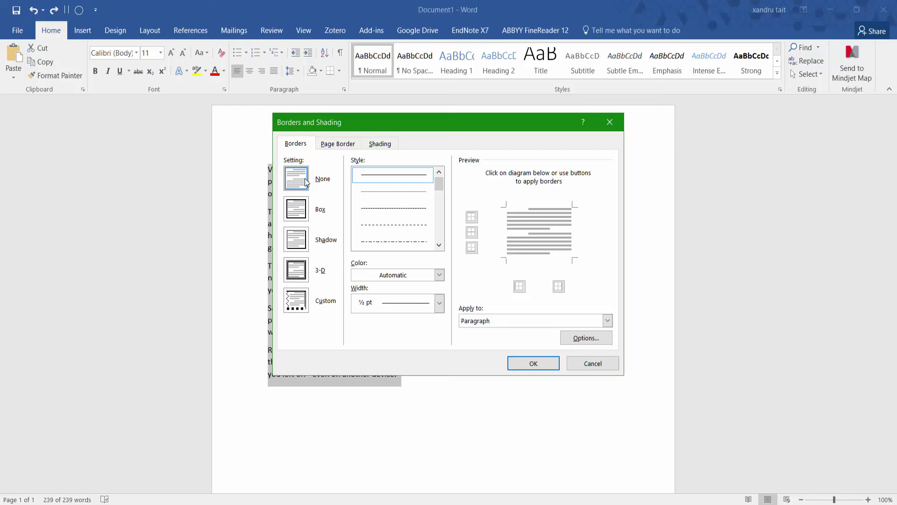
pyautogui.click(298, 211)
pyautogui.click(299, 247)
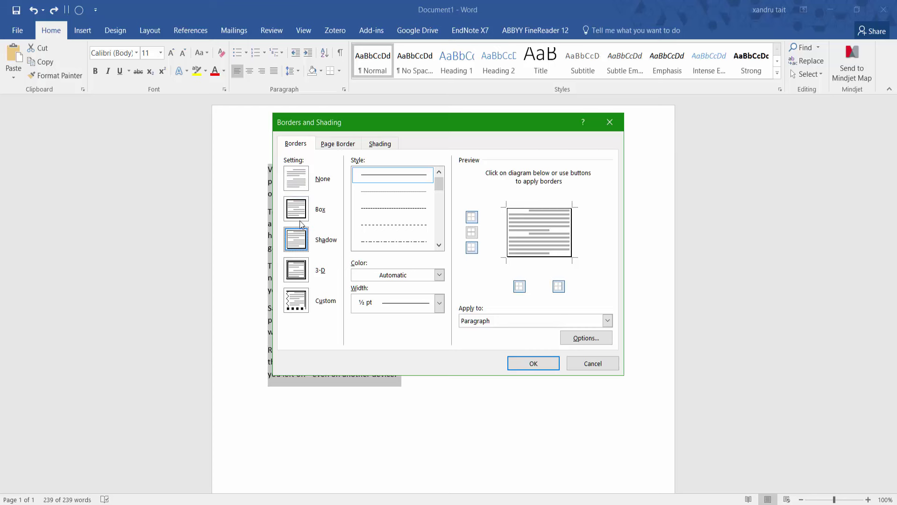
pyautogui.click(299, 211)
pyautogui.click(298, 247)
pyautogui.click(301, 276)
pyautogui.click(299, 241)
# - Choose the cupcake art page border for the whole document, check the shading settings, and apply the borders
pyautogui.click(344, 146)
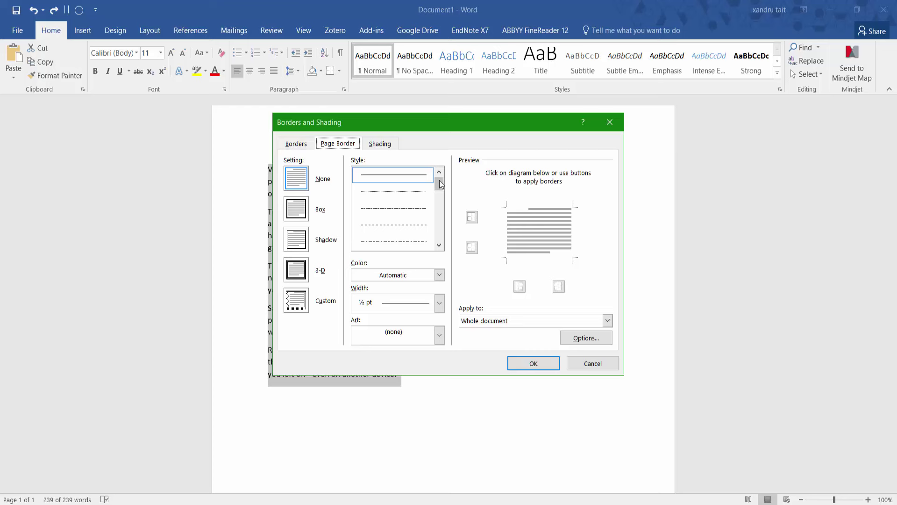
pyautogui.scroll(-3, 440, 191)
pyautogui.click(390, 226)
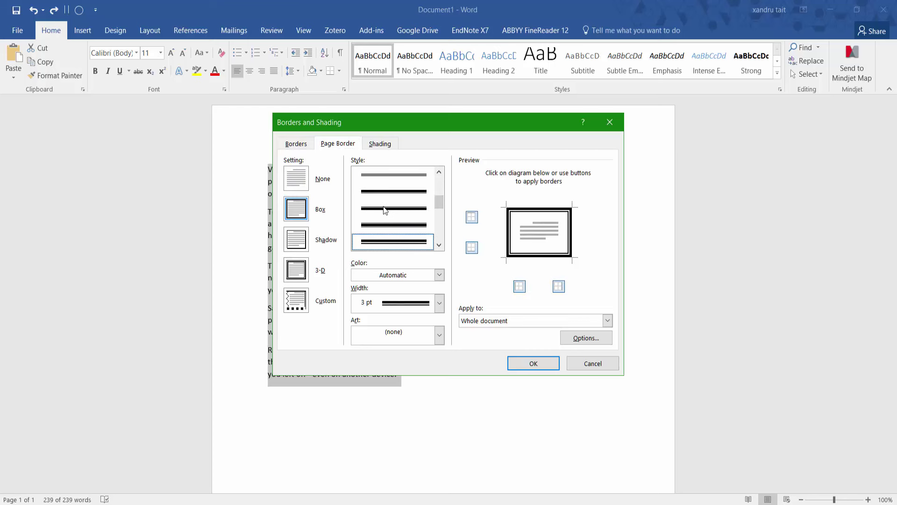
pyautogui.click(439, 335)
pyautogui.click(396, 385)
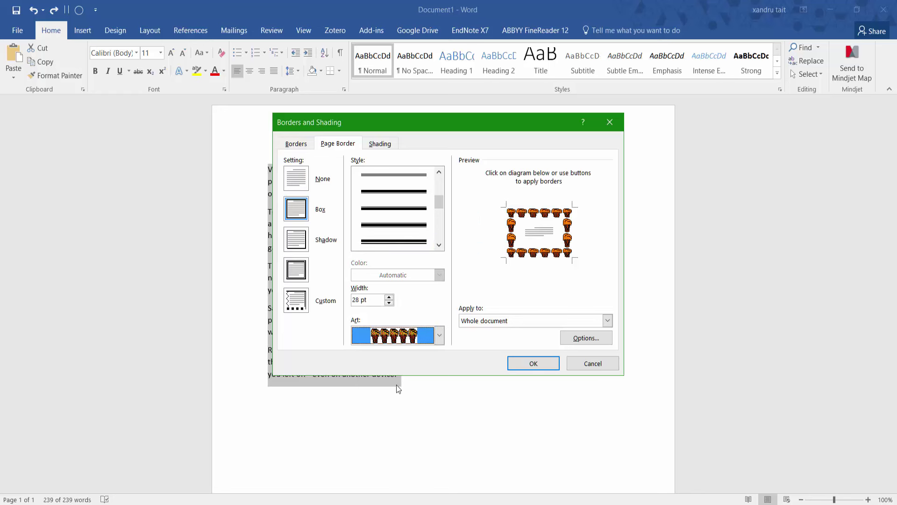
pyautogui.click(375, 145)
pyautogui.click(339, 143)
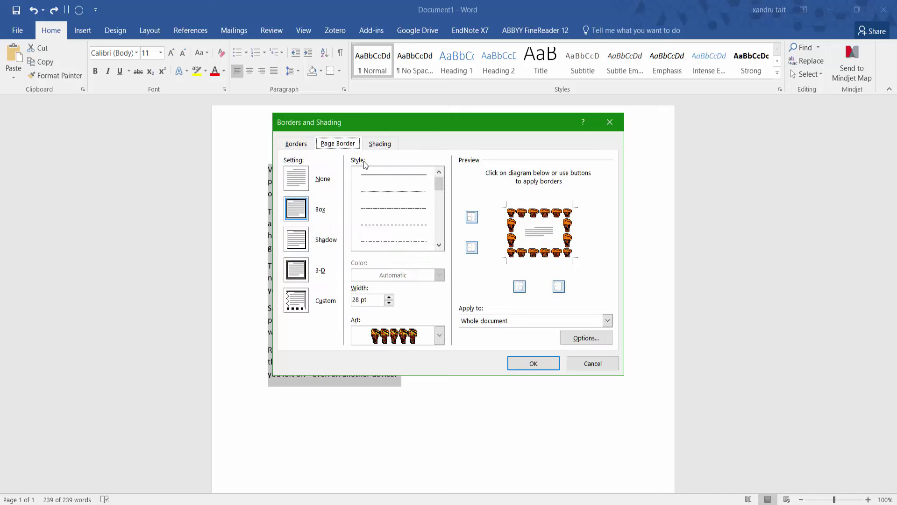
pyautogui.click(530, 364)
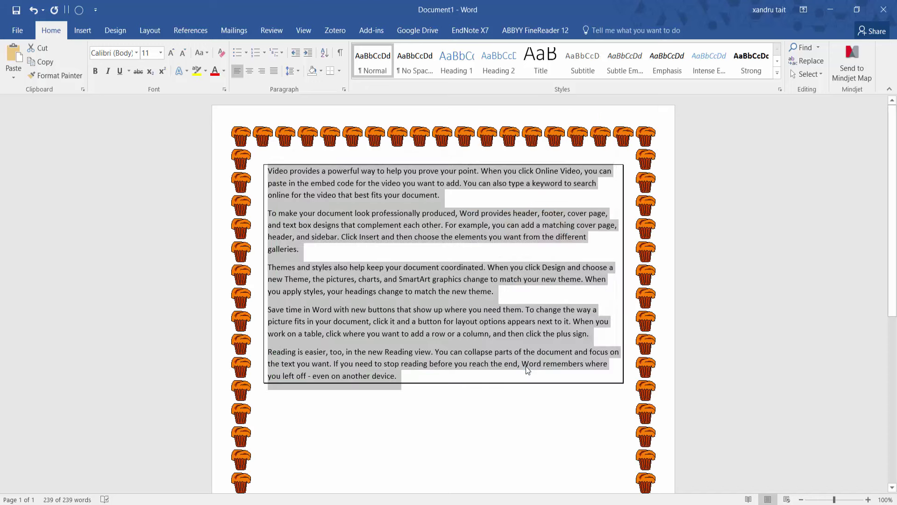
# - Deselect the text and undo the last two border changes
pyautogui.click(338, 72)
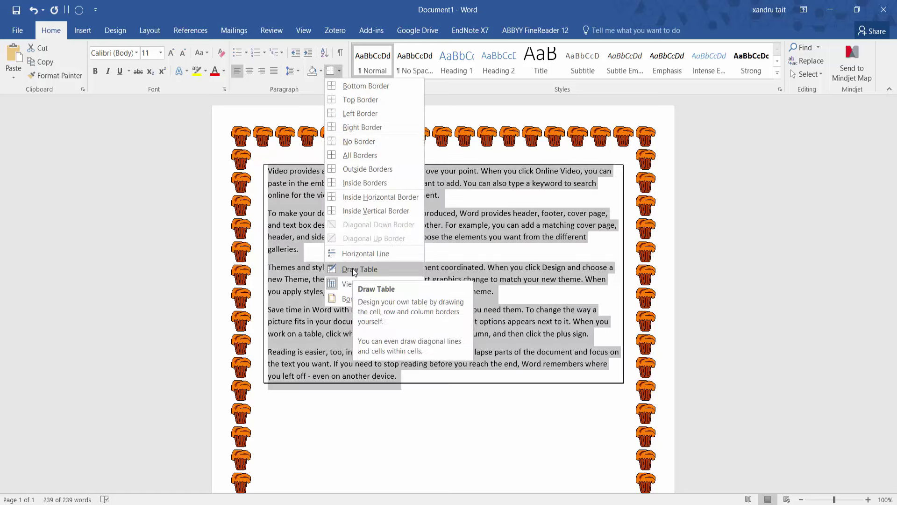
pyautogui.click(458, 91)
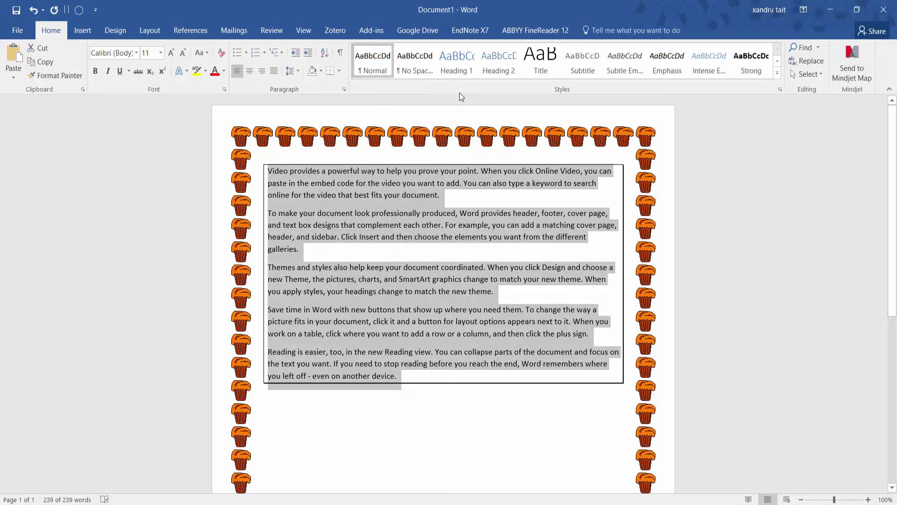
pyautogui.click(455, 448)
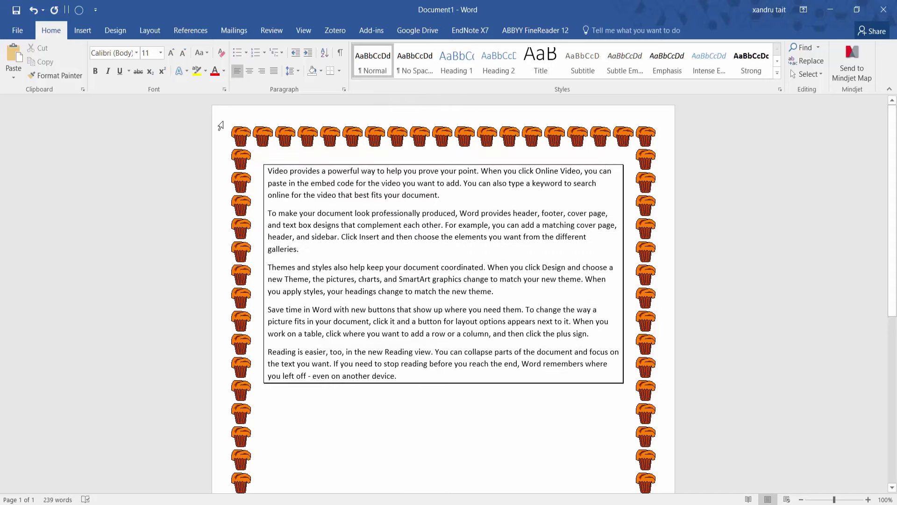
pyautogui.click(33, 9)
pyautogui.click(33, 9)
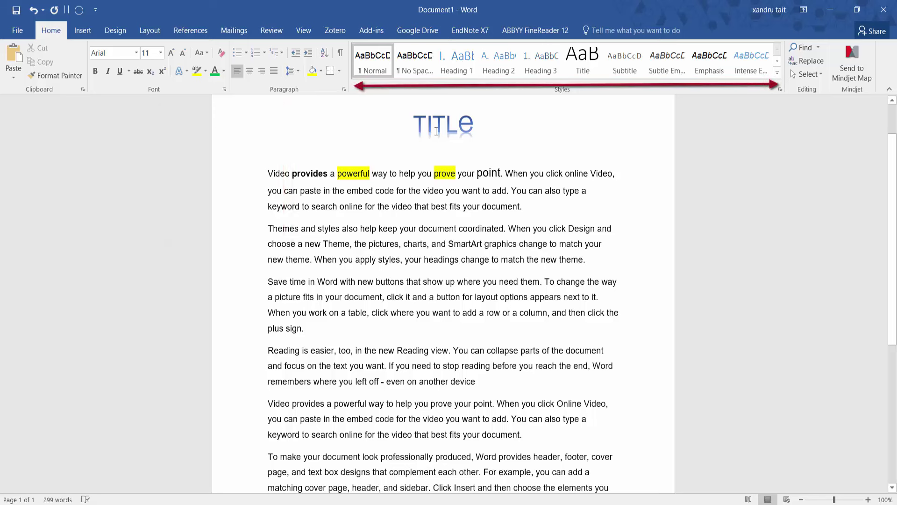
# - Undo the last change and preview styles such as Strong, Quote and List Paragraph on the paragraph beginning "Themes and styles"
pyautogui.hotkey('ctrl', 'z')
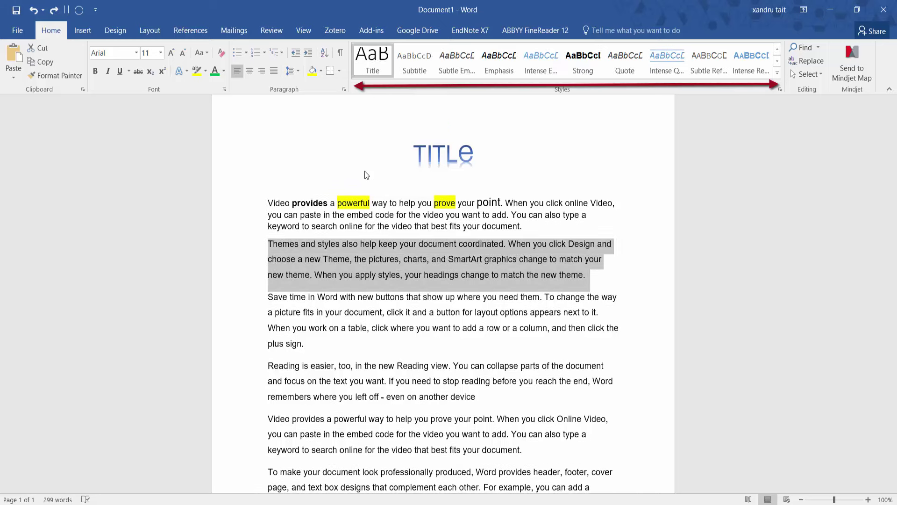
pyautogui.press('Right')
pyautogui.press('Right')
pyautogui.press('Right')
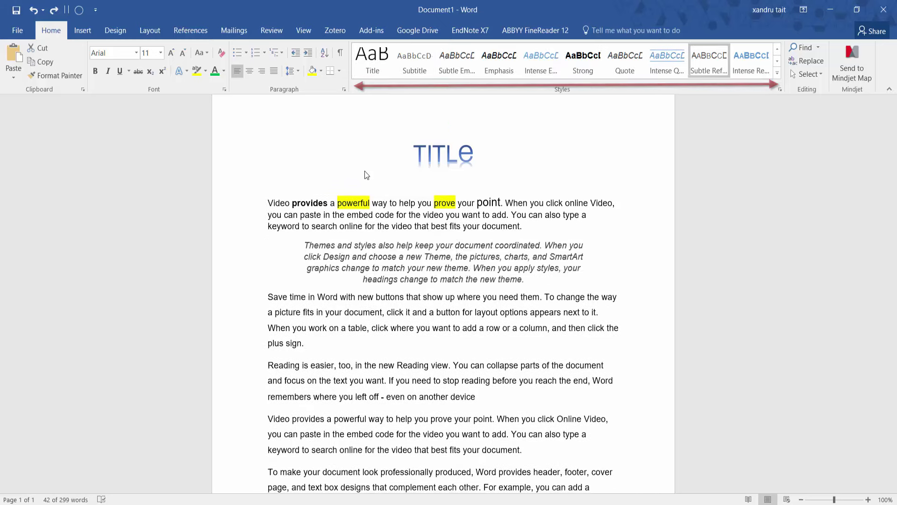
pyautogui.press('Down')
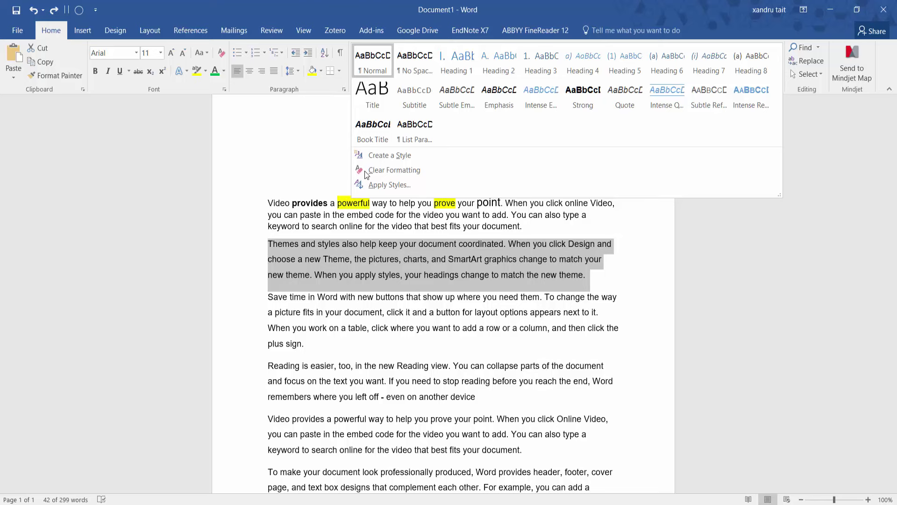
pyautogui.press('Right')
pyautogui.press('Right')
pyautogui.press('Right')
pyautogui.press('Right')
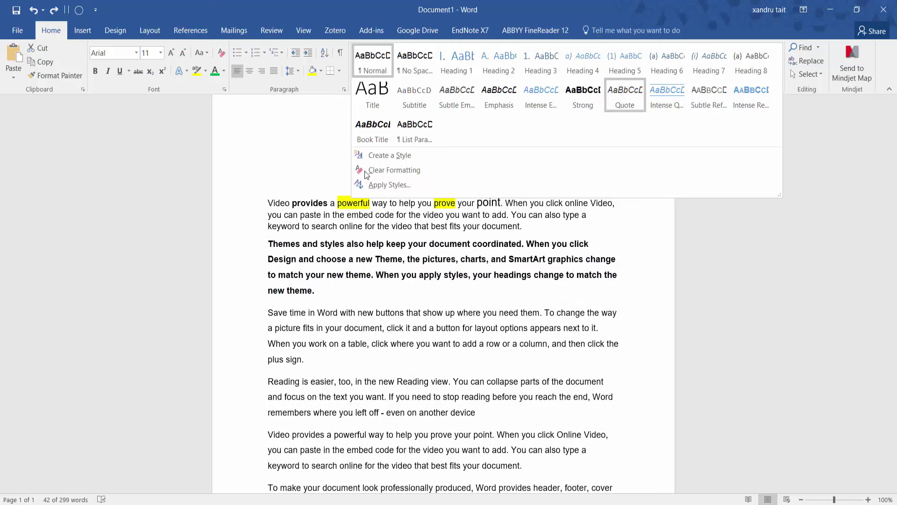
pyautogui.press('Right')
pyautogui.press('Left')
pyautogui.press('Left')
pyautogui.press('Left')
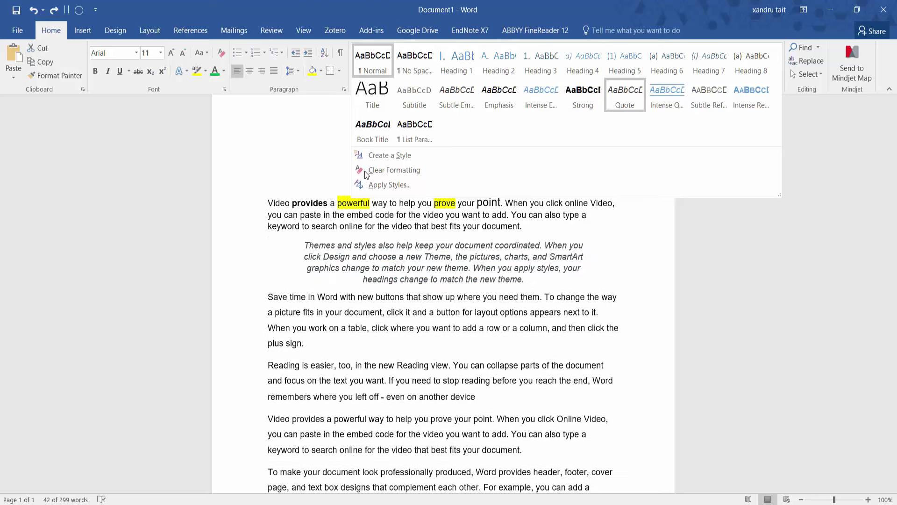
pyautogui.press('Left')
pyautogui.press('Down')
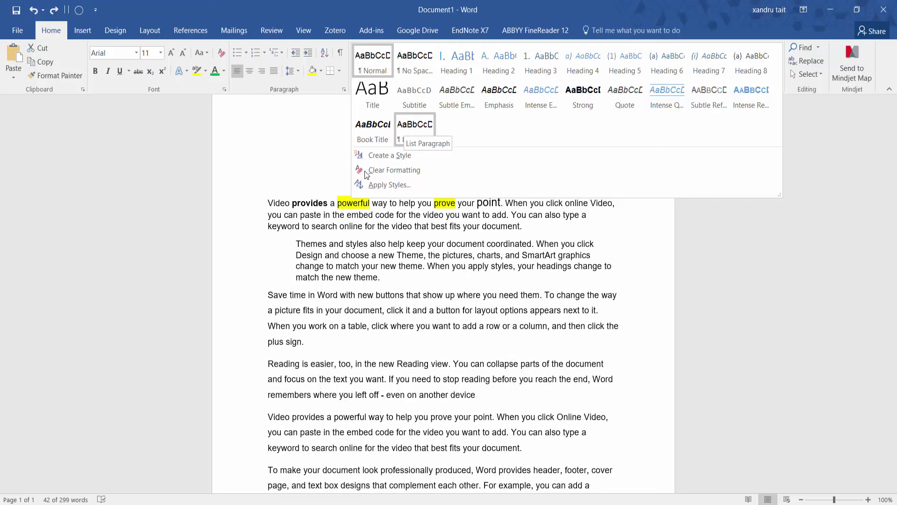
# - Create a new style named My Style from the "Themes and styles" paragraph and open its full formatting options
pyautogui.press('Down')
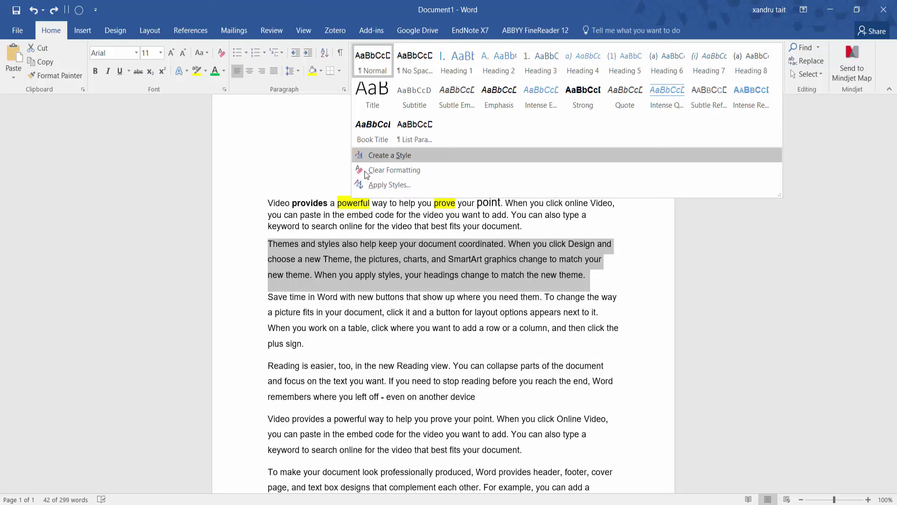
pyautogui.press('Return')
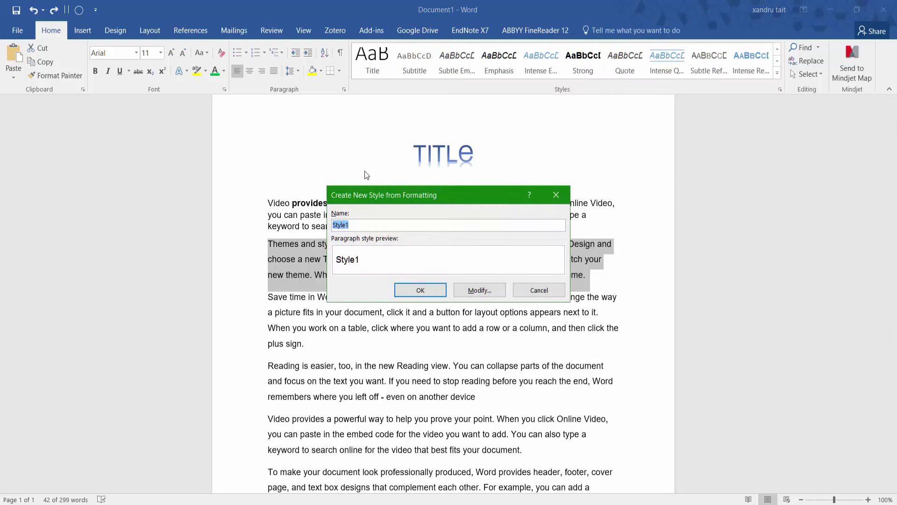
pyautogui.moveTo(367, 195); pyautogui.dragTo(509, 132)
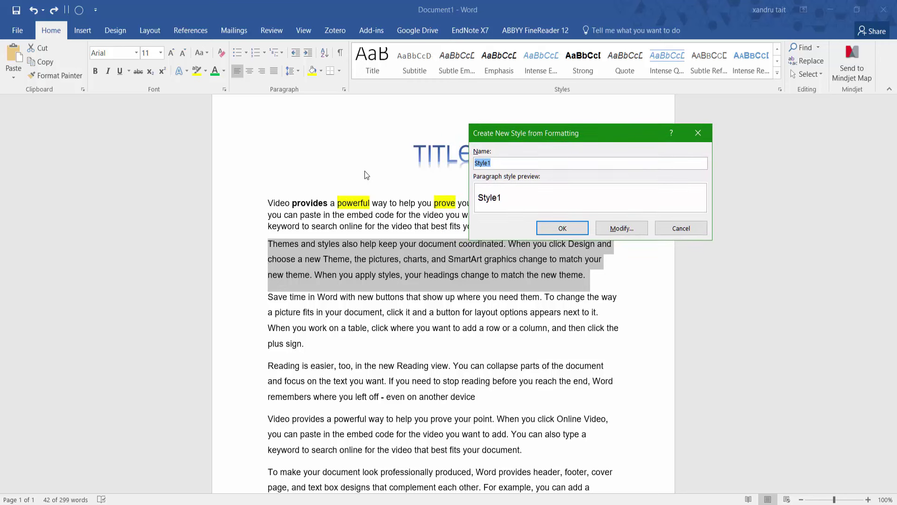
pyautogui.write('My Style')
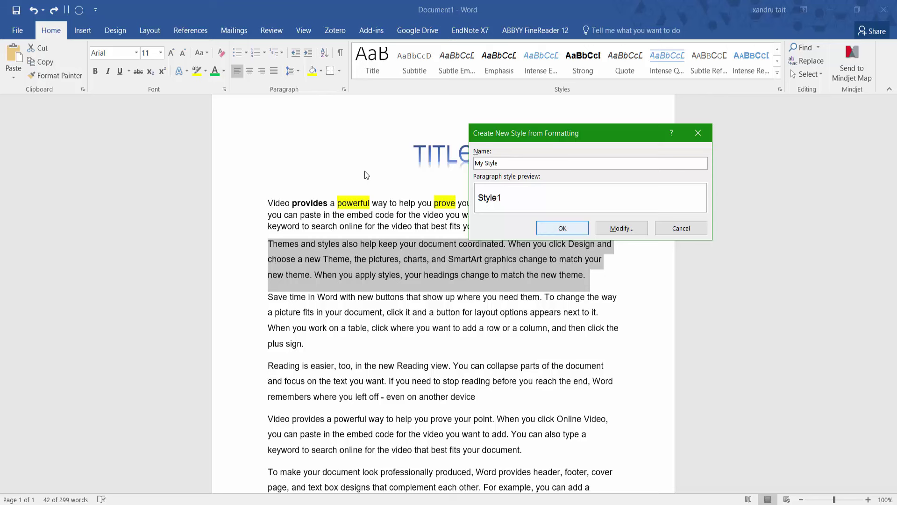
pyautogui.hotkey('alt', 'm')
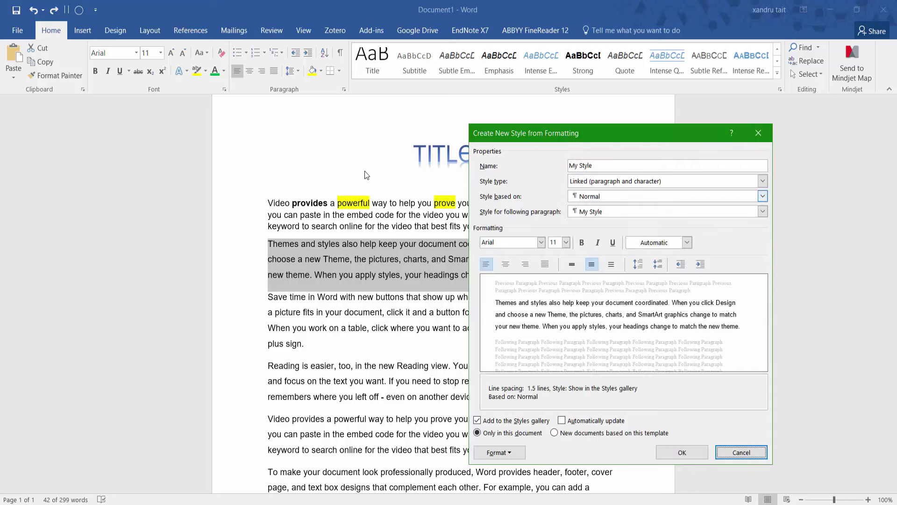
# - Try the Character, Table and List style types for My Style
pyautogui.hotkey('alt', 'Down')
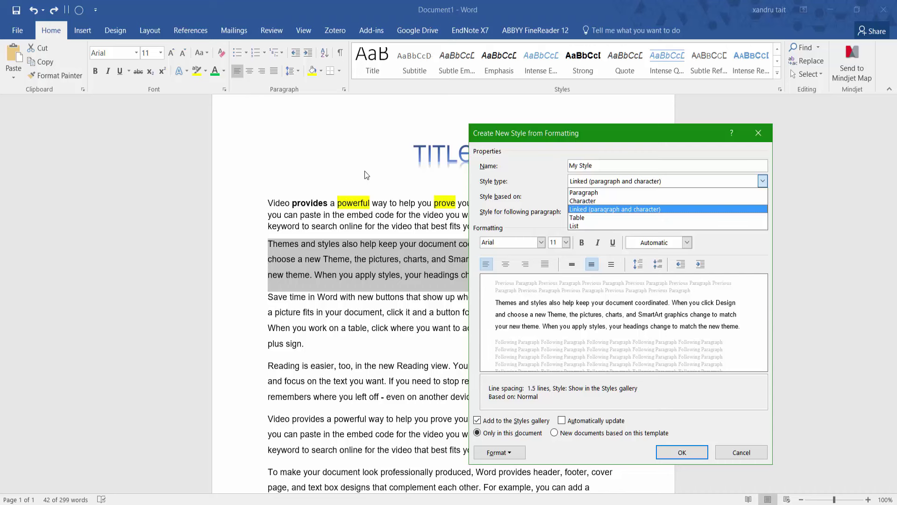
pyautogui.press('Up')
pyautogui.press('Return')
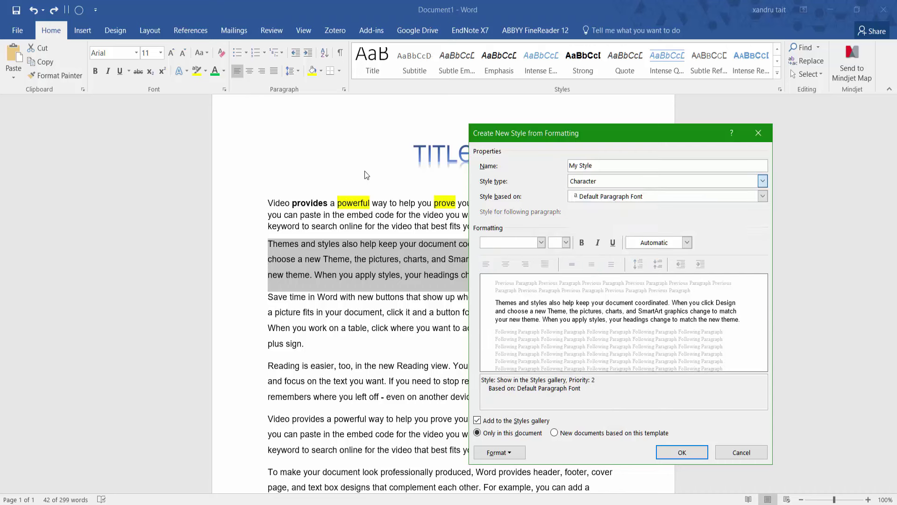
pyautogui.press('Down')
pyautogui.press('Down')
pyautogui.hotkey('alt', 'Down')
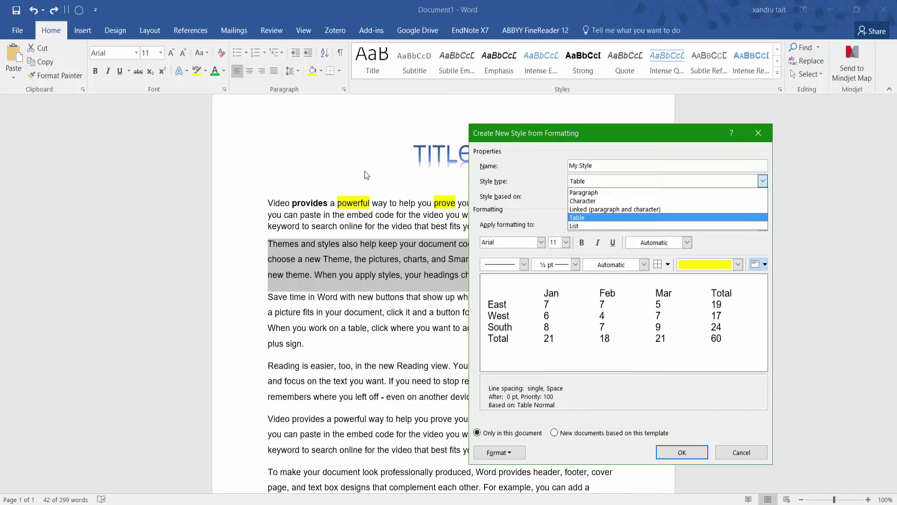
pyautogui.press('Up')
pyautogui.press('Down')
pyautogui.press('Down')
pyautogui.press('Return')
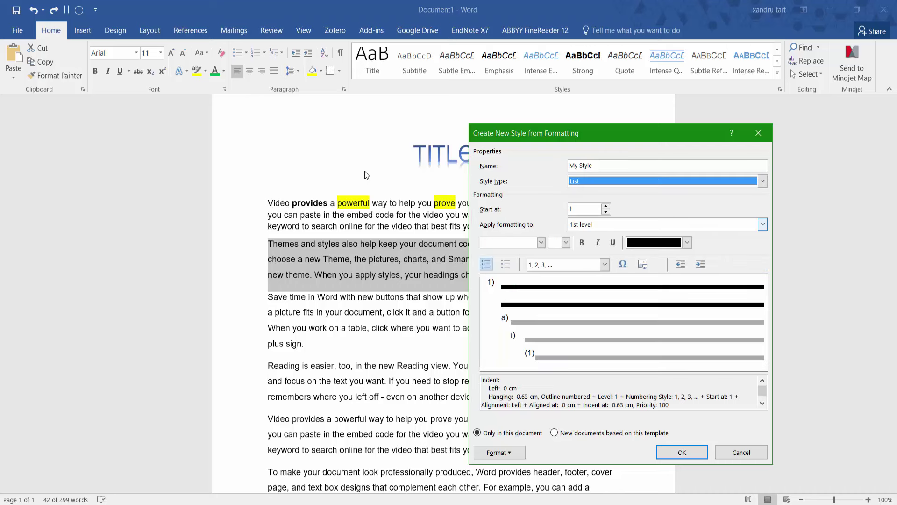
# - Set the style type of My Style to Paragraph
pyautogui.hotkey('alt', 'Down')
pyautogui.press('Up')
pyautogui.press('Up')
pyautogui.press('Up')
pyautogui.press('Up')
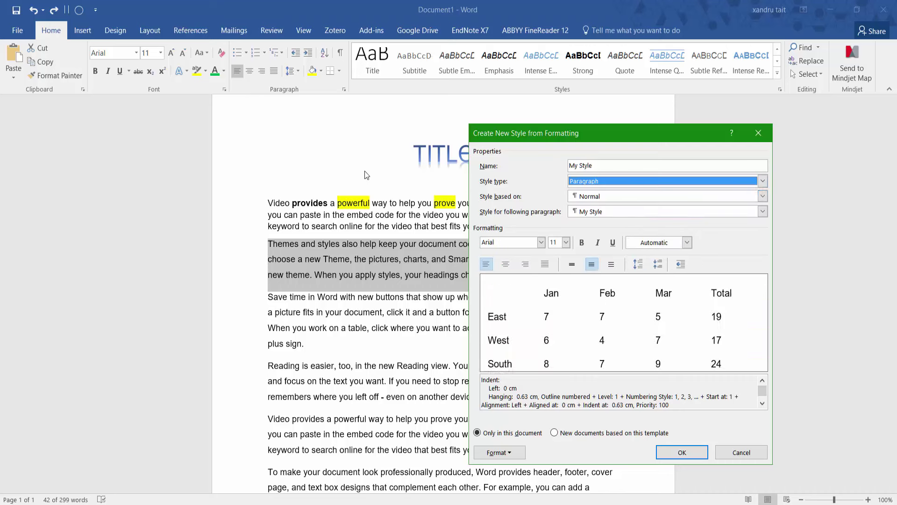
pyautogui.press('Return')
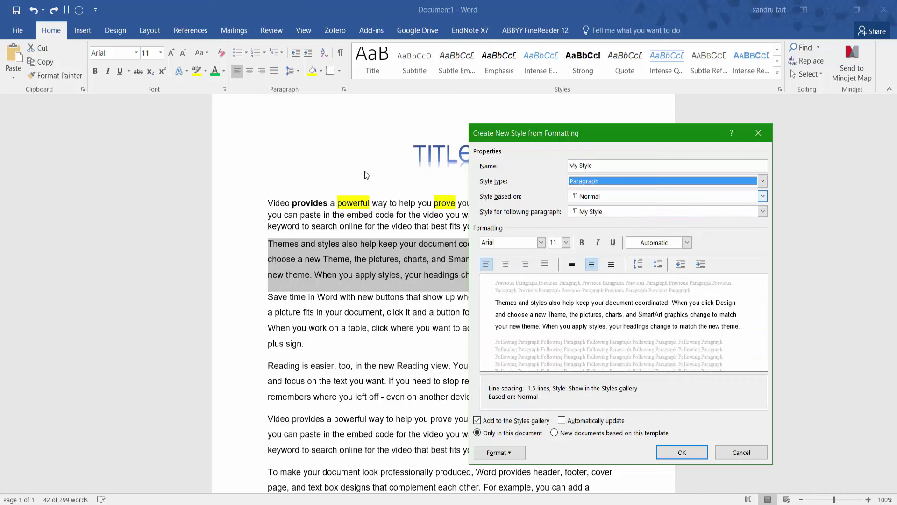
# - Try basing My Style on Heading 8
pyautogui.press('Tab')
pyautogui.hotkey('alt', 'Down')
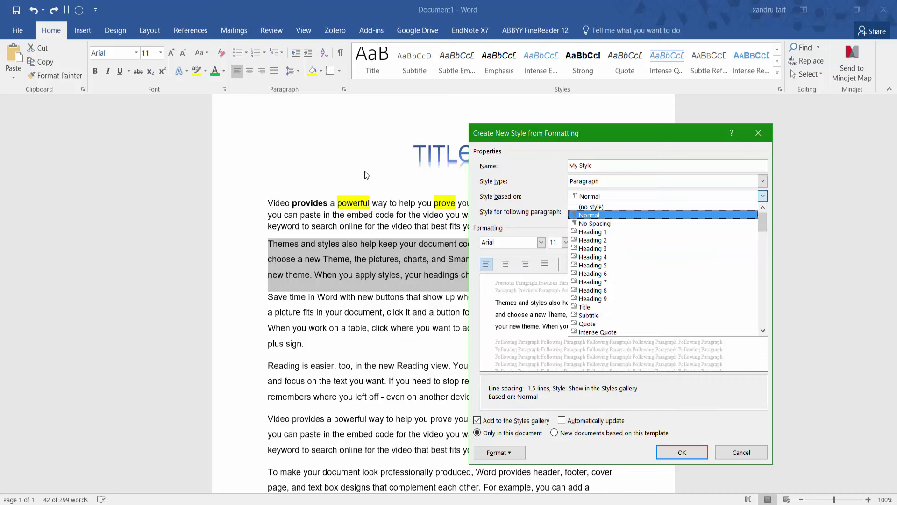
pyautogui.press('Down')
pyautogui.press('Down')
pyautogui.press('Down')
pyautogui.press('Down')
pyautogui.press('Down')
pyautogui.press('Down')
pyautogui.press('Down')
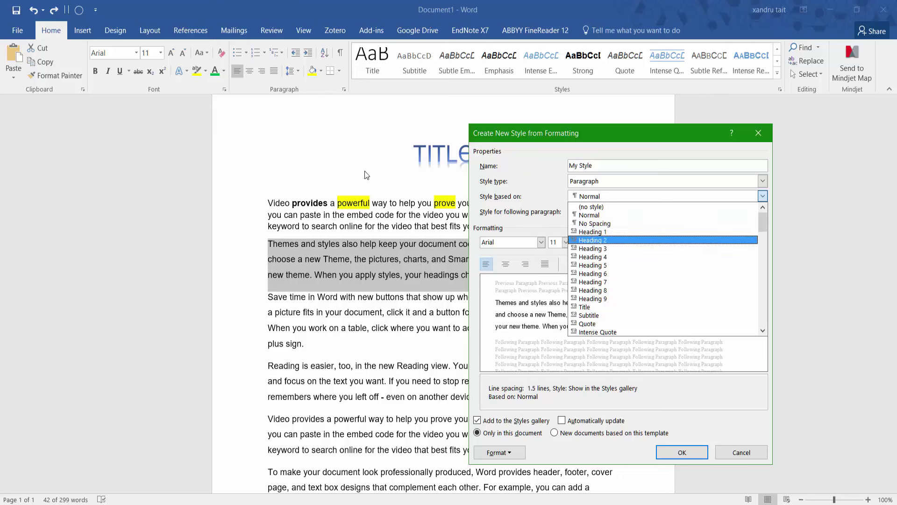
pyautogui.press('Down')
pyautogui.press('Down')
pyautogui.press('Return')
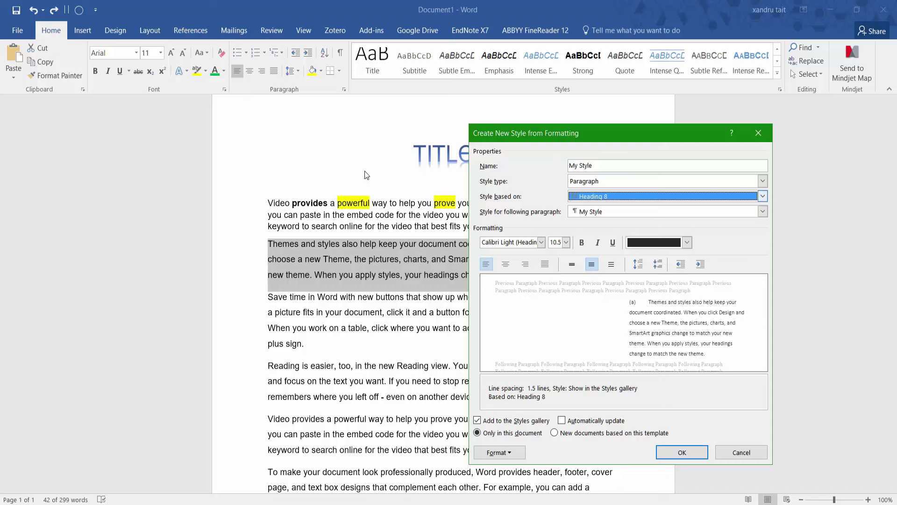
# - Base My Style on Heading 1
pyautogui.hotkey('alt', 'Down')
pyautogui.press('Up')
pyautogui.press('Up')
pyautogui.press('Up')
pyautogui.press('Up')
pyautogui.press('Up')
pyautogui.press('Up')
pyautogui.press('Up')
pyautogui.press('Down')
pyautogui.press('Down')
pyautogui.press('Up')
pyautogui.press('Up')
pyautogui.press('Return')
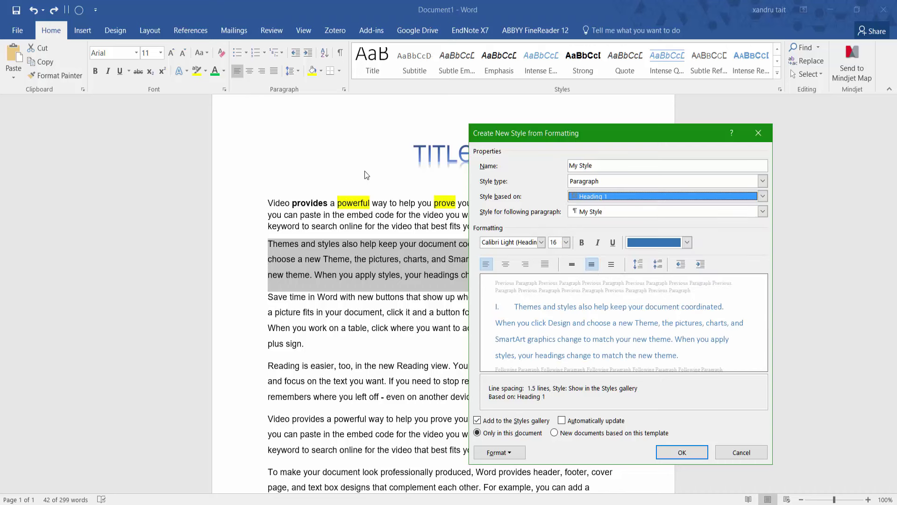
# - Set the font size of My Style to 18 pt
pyautogui.press('Tab')
pyautogui.press('Tab')
pyautogui.press('Tab')
pyautogui.hotkey('alt', 'Down')
pyautogui.press('Down')
pyautogui.press('Return')
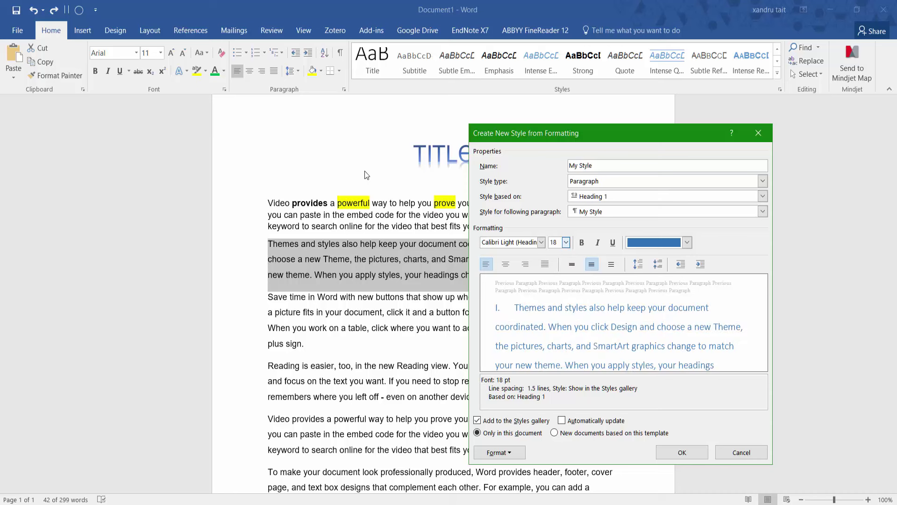
# - Try double line spacing for My Style, return it to 1.5 lines, and reduce the space before to 0 pt
pyautogui.press('Tab')
pyautogui.press('space')
pyautogui.press('Left')
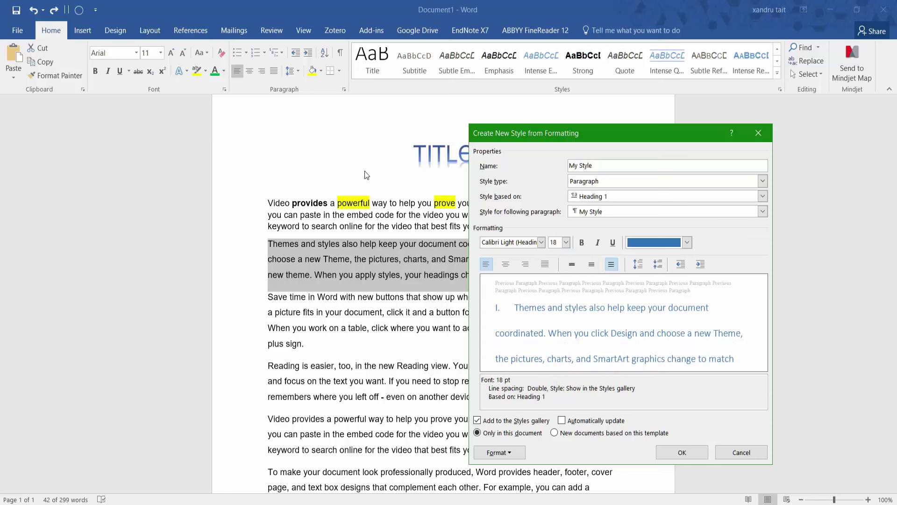
pyautogui.press('Left')
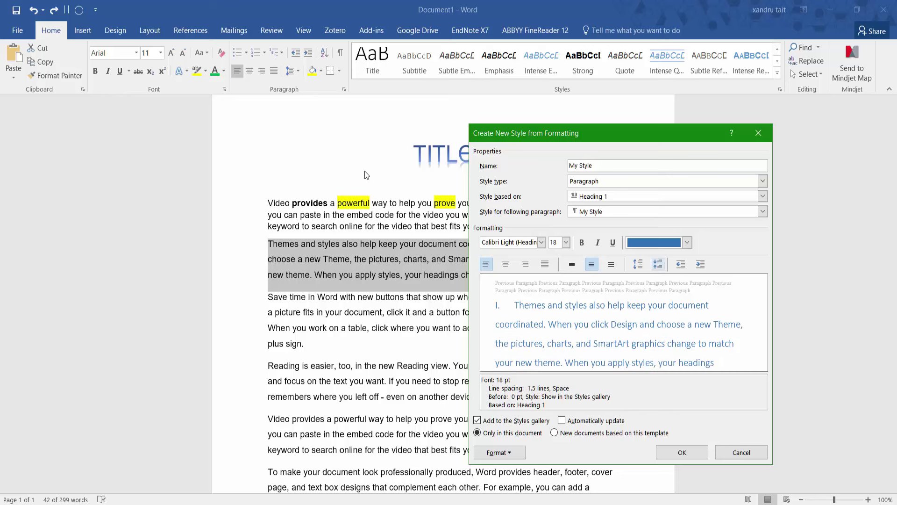
# - Try a 1.27 cm left indent for My Style and remove it again
pyautogui.press('Tab')
pyautogui.press('Tab')
pyautogui.press('space')
pyautogui.hotkey('shift', 'Tab')
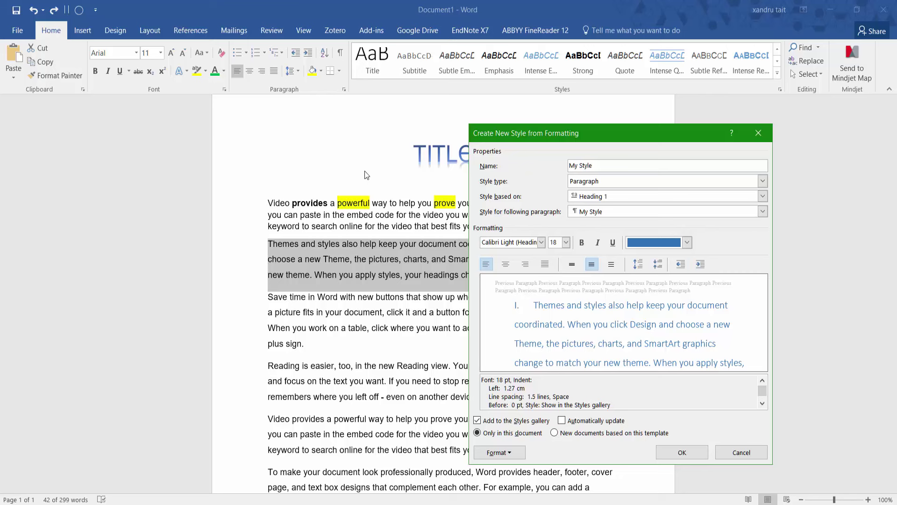
pyautogui.press('space')
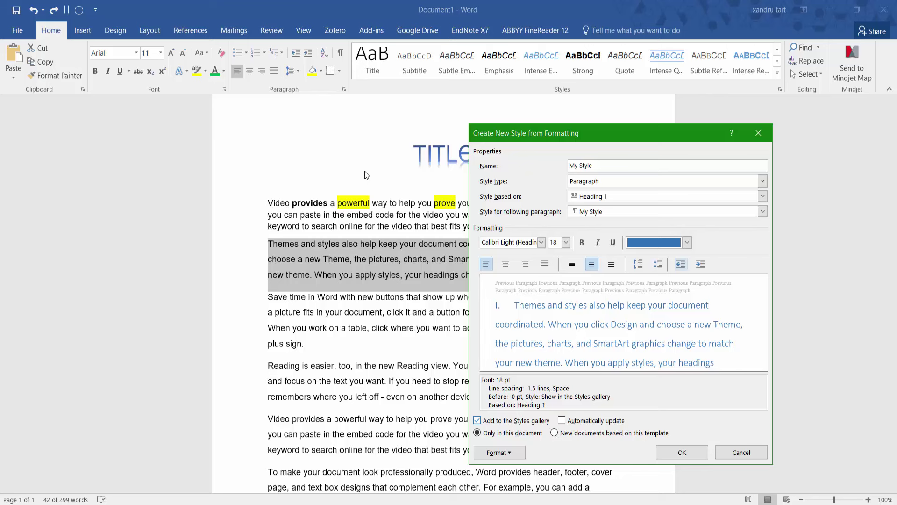
# - Exclude My Style from the Styles gallery and create the style on the "Themes and styles" paragraph
pyautogui.press('Tab')
pyautogui.press('Tab')
pyautogui.press('space')
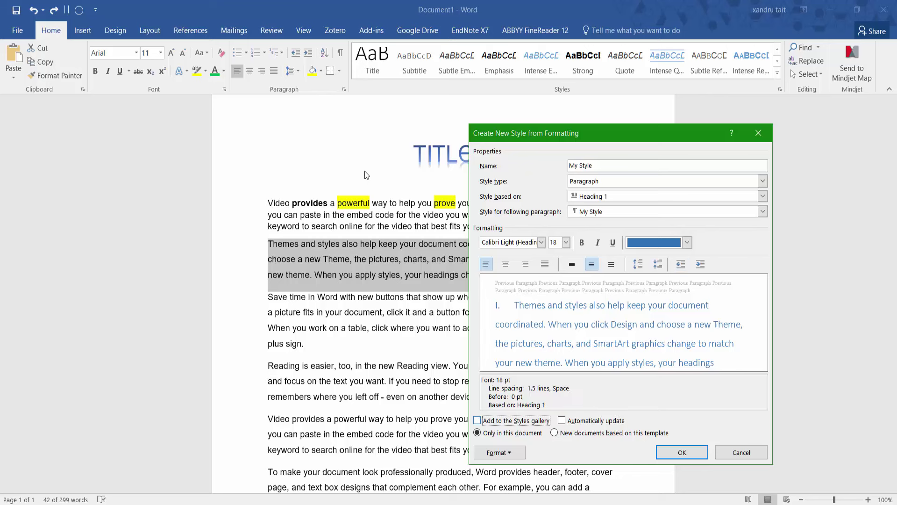
pyautogui.press('space')
pyautogui.press('Tab')
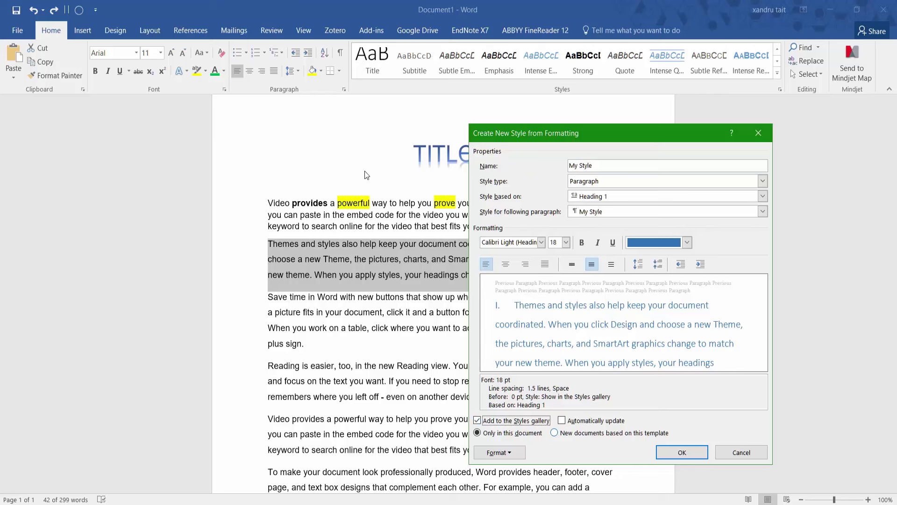
pyautogui.press('space')
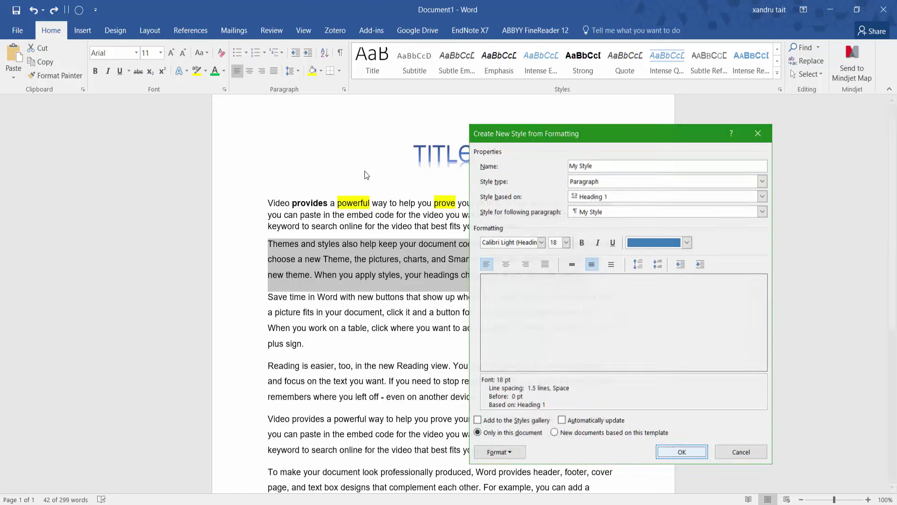
pyautogui.press('Return')
# - Apply styles such as Title, Subtitle and Emphasis to the "Themes and styles" paragraph, finishing with Intense Emphasis
pyautogui.click(576, 274)
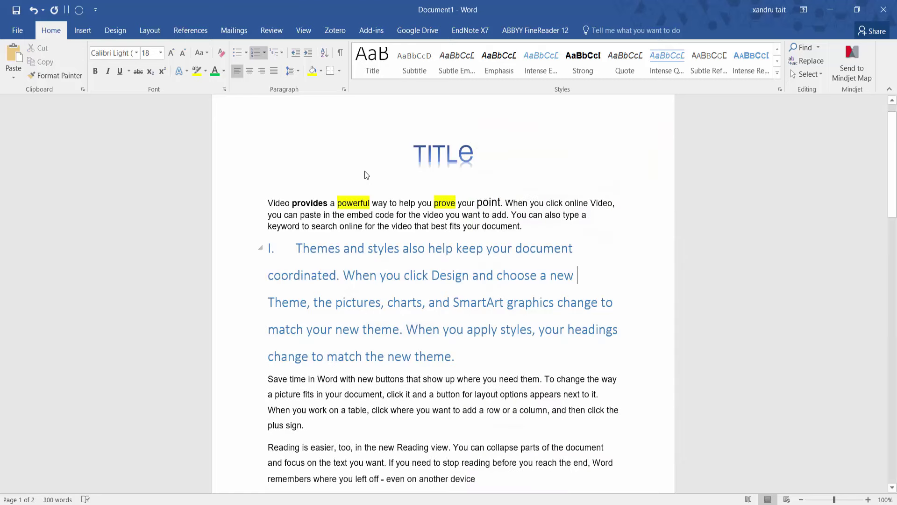
pyautogui.moveTo(360, 329)
pyautogui.mouseDown()
pyautogui.moveTo(455, 356)
pyautogui.moveTo(295, 247)
pyautogui.mouseUp()
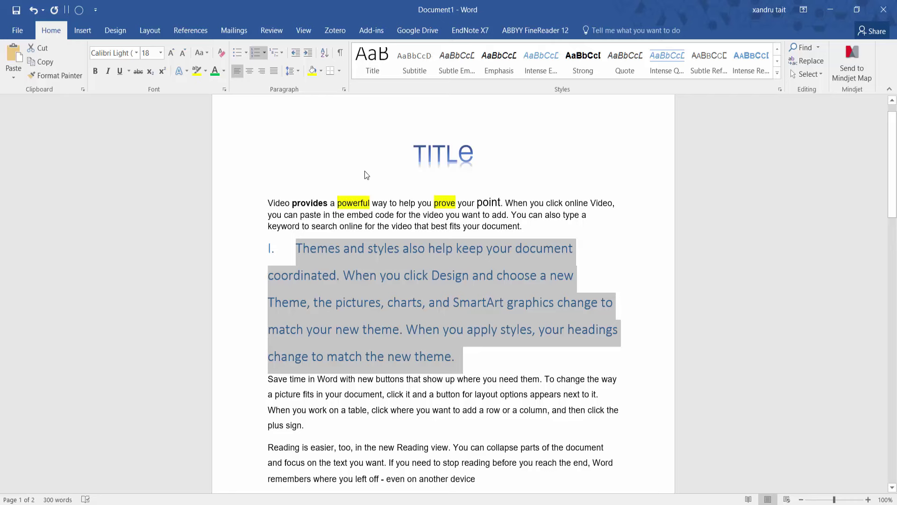
pyautogui.click(372, 61)
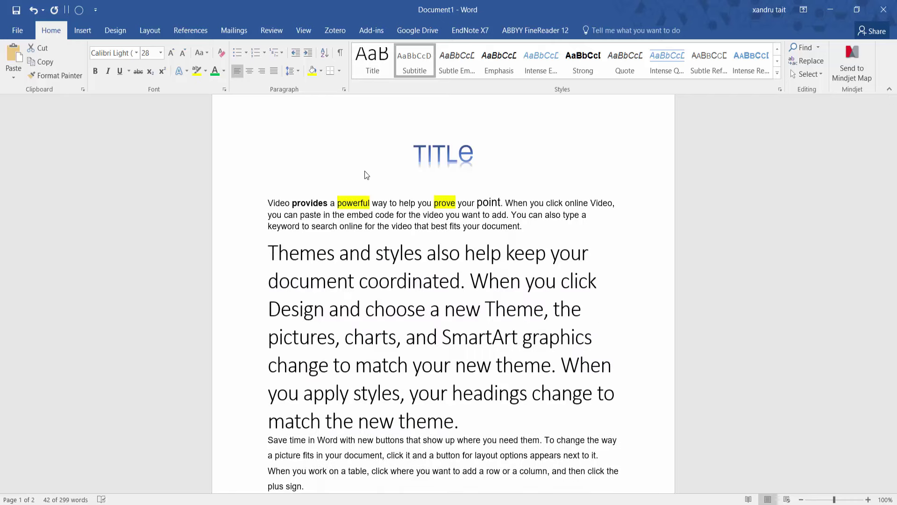
pyautogui.click(415, 60)
pyautogui.click(457, 61)
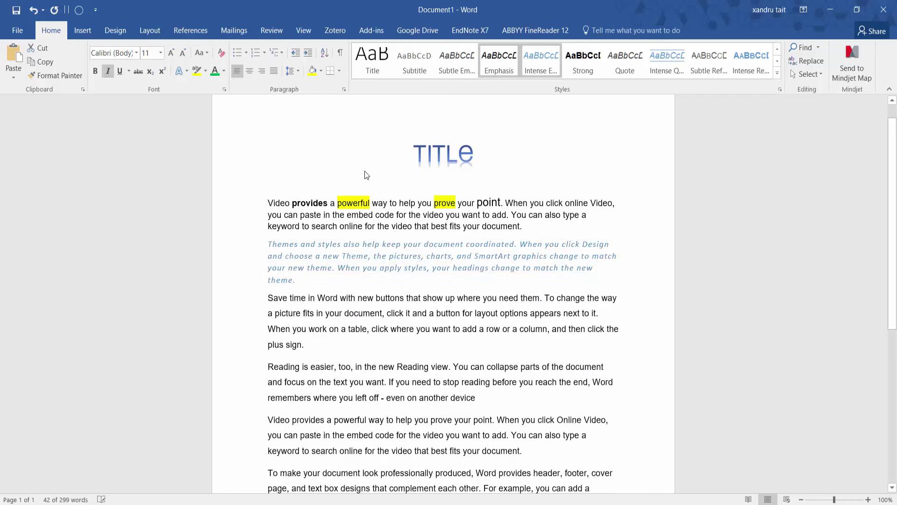
pyautogui.click(541, 61)
pyautogui.click(296, 279)
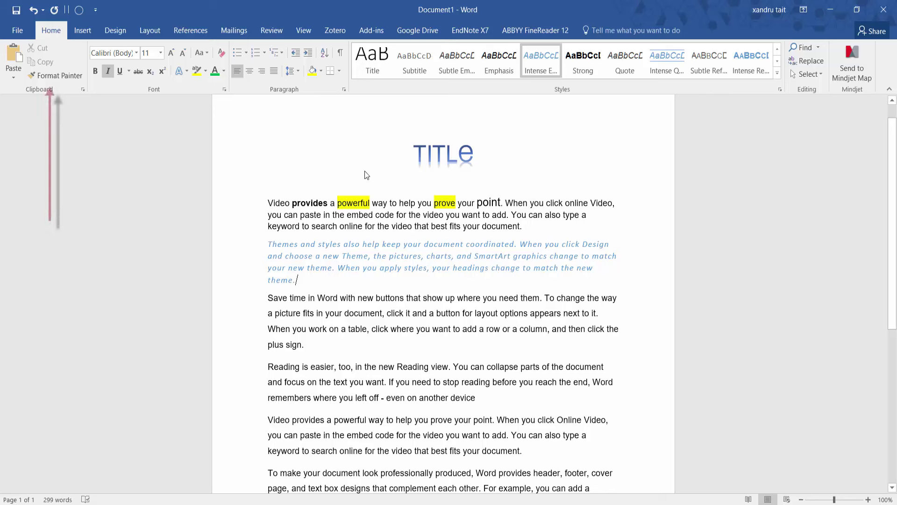
# - Copy the formatting of the "Reading is easier" paragraph to the "Themes and styles" paragraph with Format Painter
pyautogui.hotkey('ctrl', 'Down')
pyautogui.hotkey('ctrl', 'Down')
pyautogui.hotkey('ctrl', 'shift', 'Down')
pyautogui.press('Left')
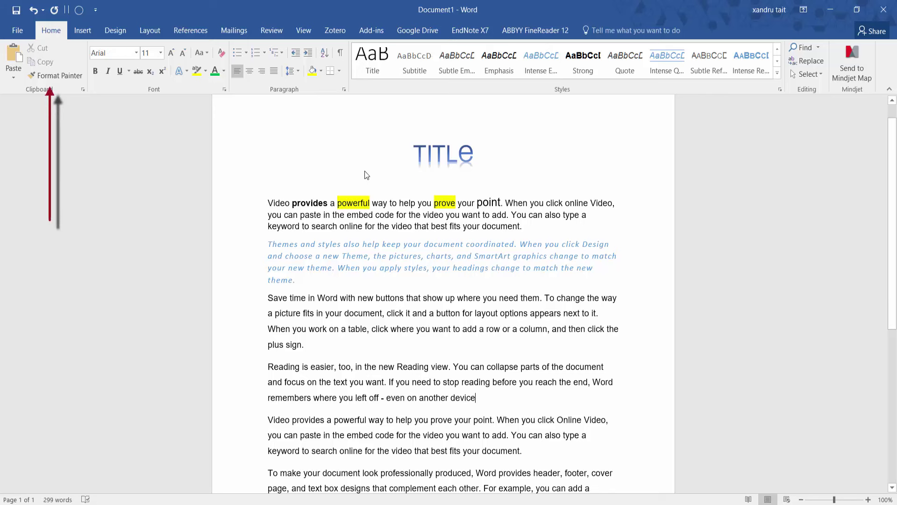
pyautogui.hotkey('ctrl', 'shift', 'Down')
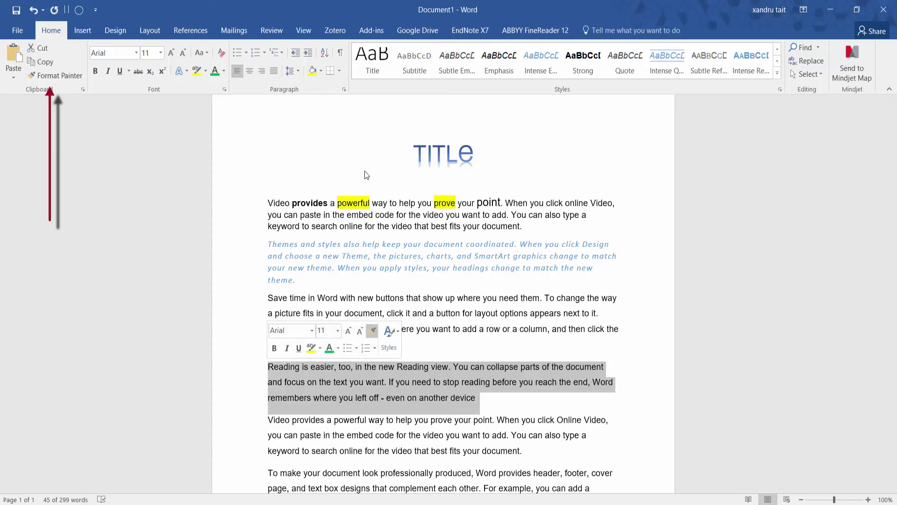
pyautogui.click(372, 330)
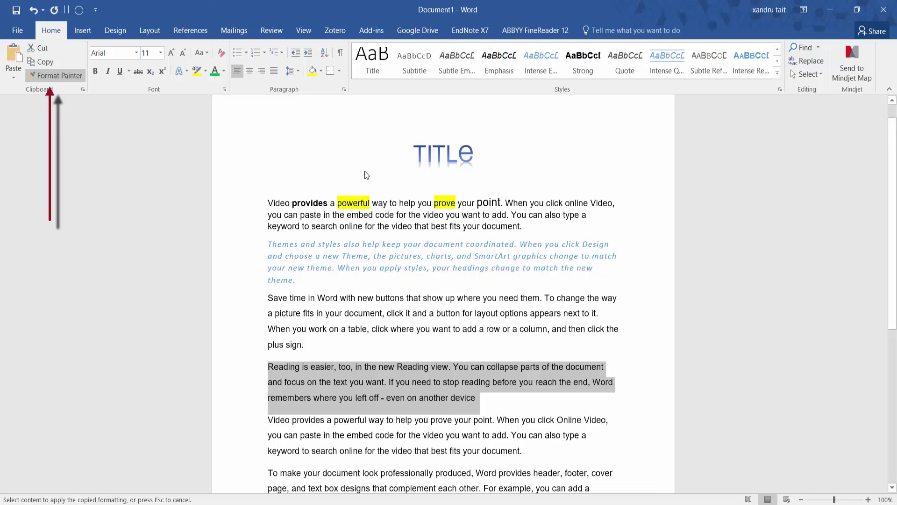
pyautogui.hotkey('ctrl', 'Up')
pyautogui.hotkey('ctrl', 'Up')
pyautogui.hotkey('ctrl', 'shift', 'Down')
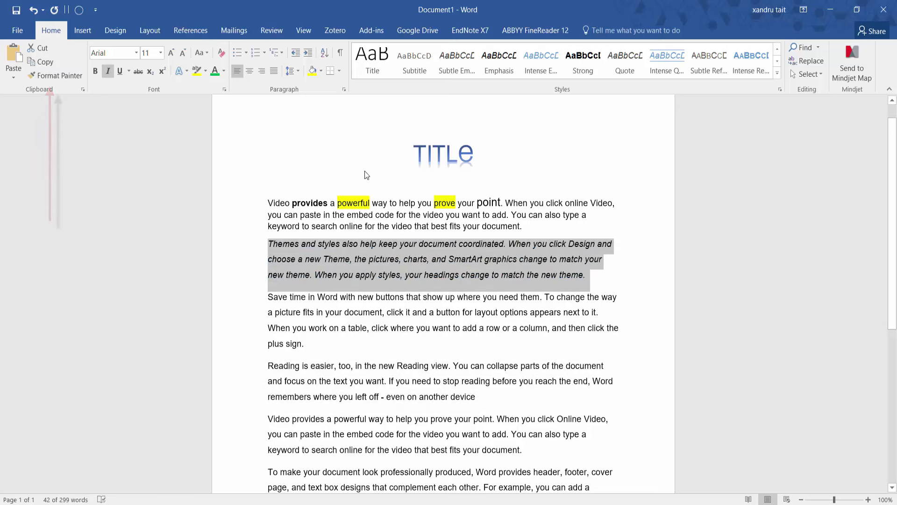
pyautogui.press('Right')
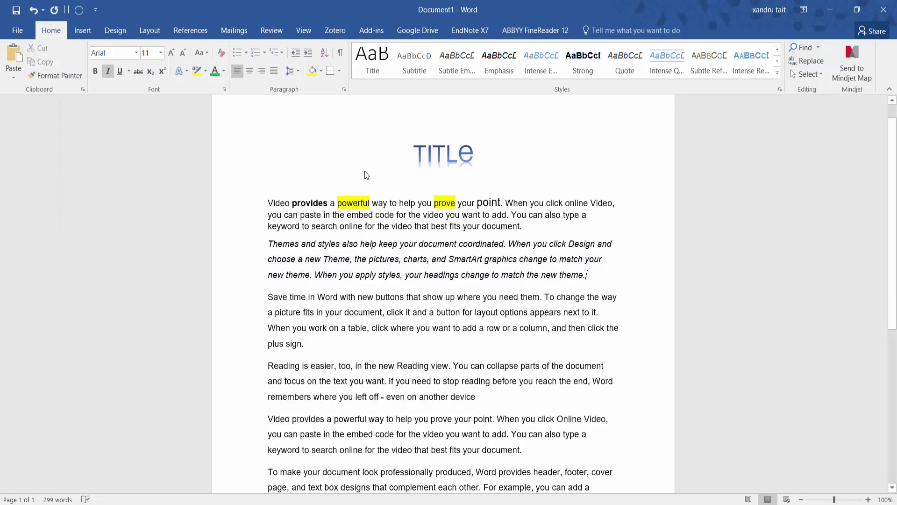
# - Open the Navigation pane for searching, look at its Headings and Pages views, and close it
pyautogui.press('Down')
pyautogui.press('Down')
pyautogui.press('Down')
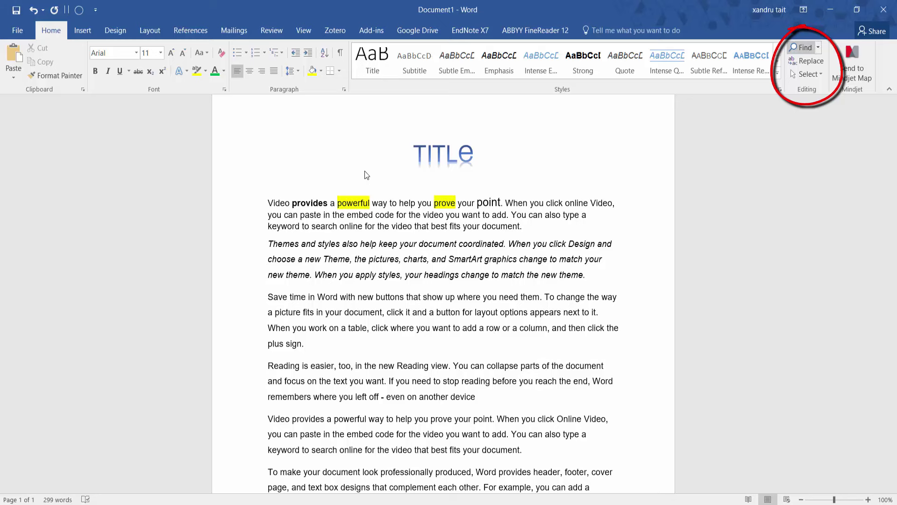
pyautogui.hotkey('ctrl', 'f')
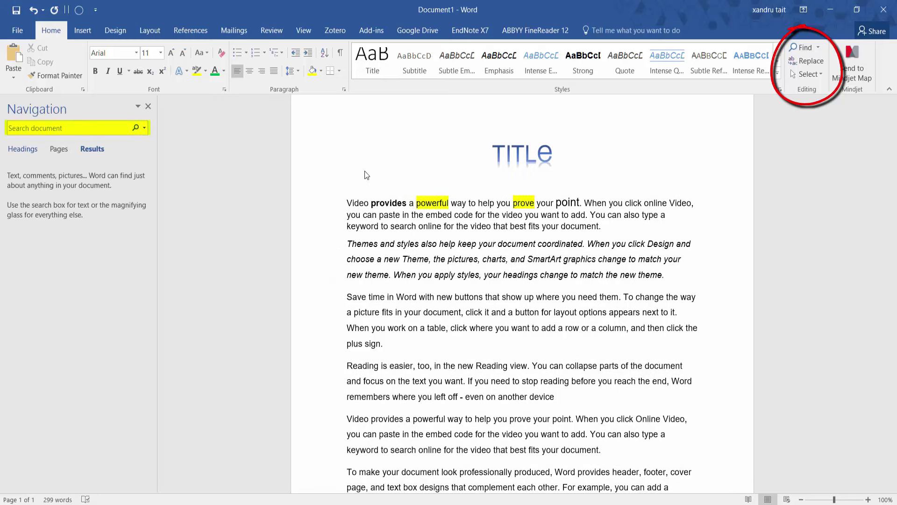
pyautogui.press('Tab')
pyautogui.hotkey('shift', 'Tab')
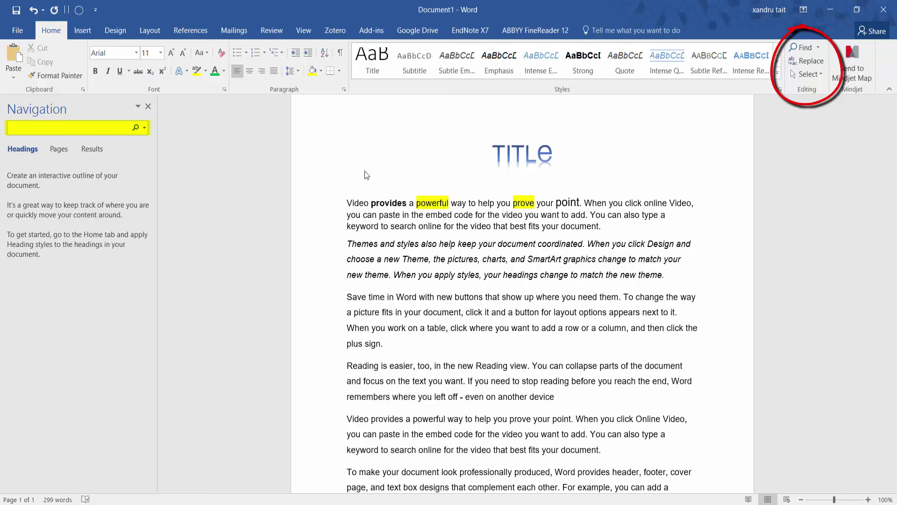
pyautogui.press('Tab')
pyautogui.press('Right')
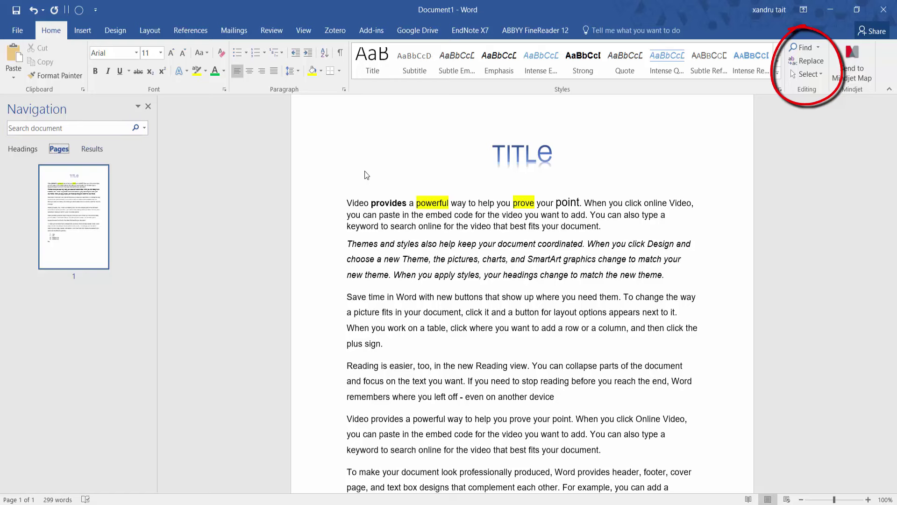
pyautogui.press('Left')
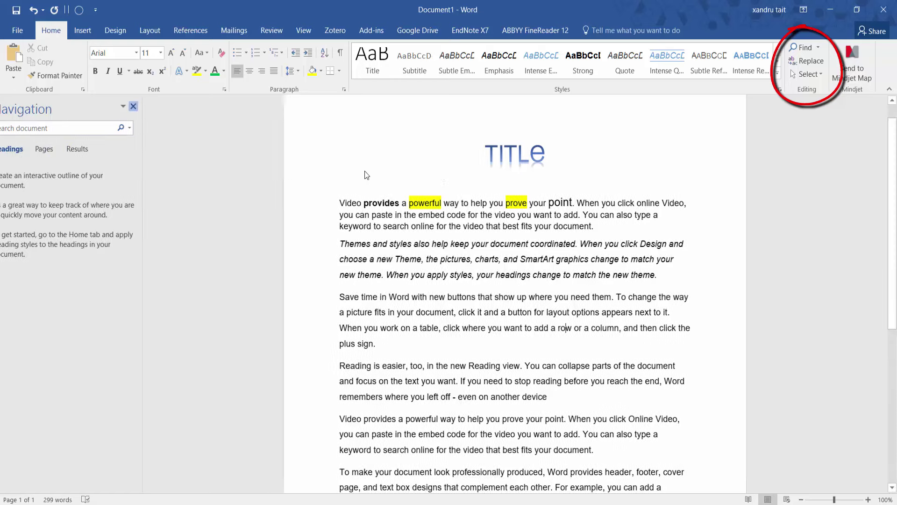
pyautogui.press('Escape')
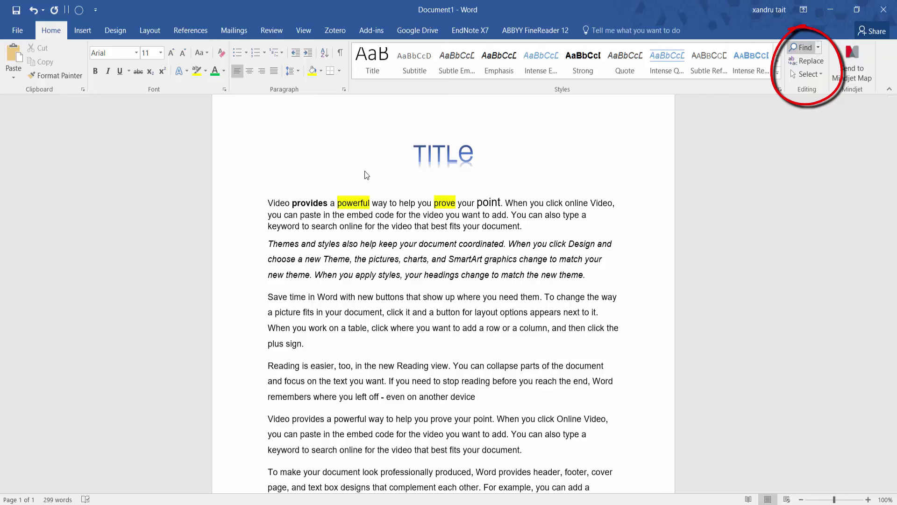
pyautogui.press('Down')
pyautogui.press('Escape')
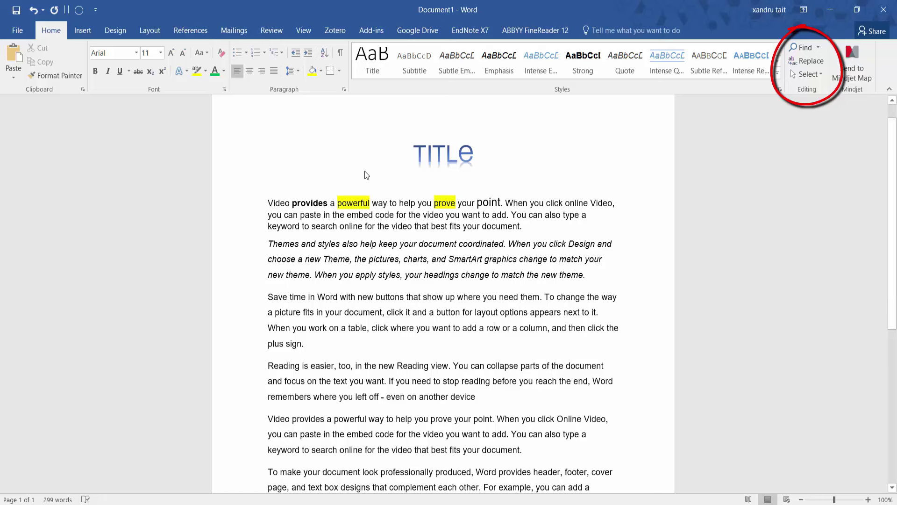
# - Find successive occurrences of "reading" in the document with Find and Replace
pyautogui.scroll(-6, 366, 175)
pyautogui.scroll(7, 366, 175)
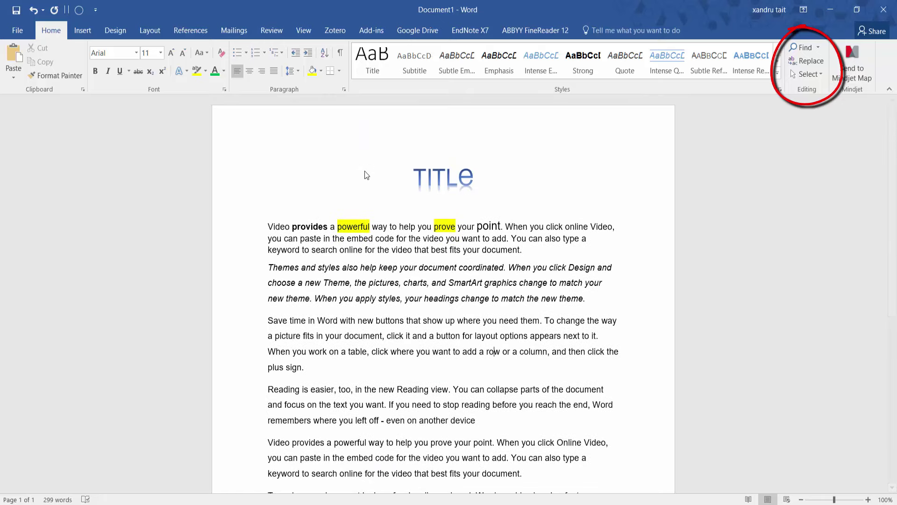
pyautogui.hotkey('ctrl', 'h')
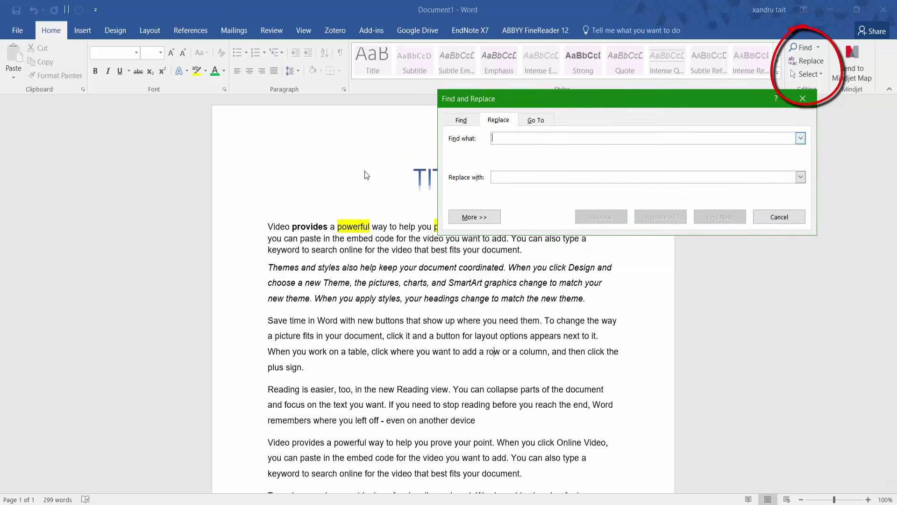
pyautogui.write('reading')
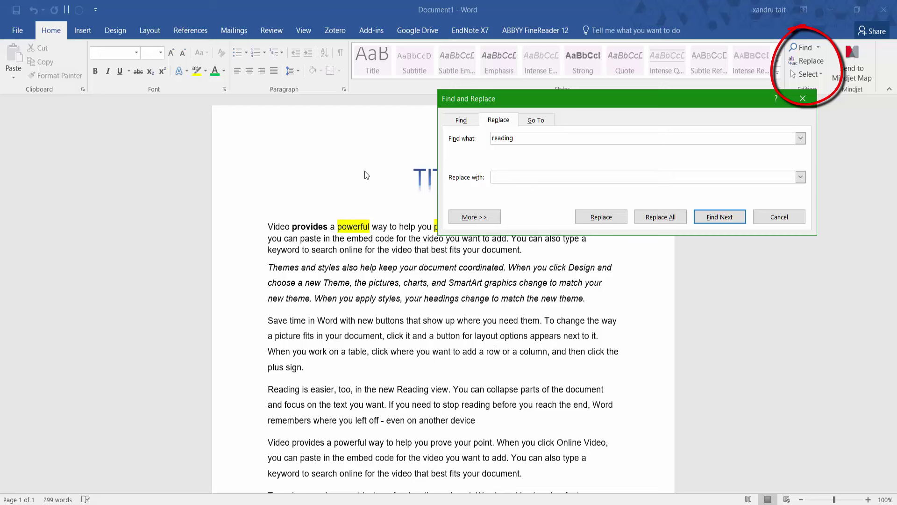
pyautogui.press('Return')
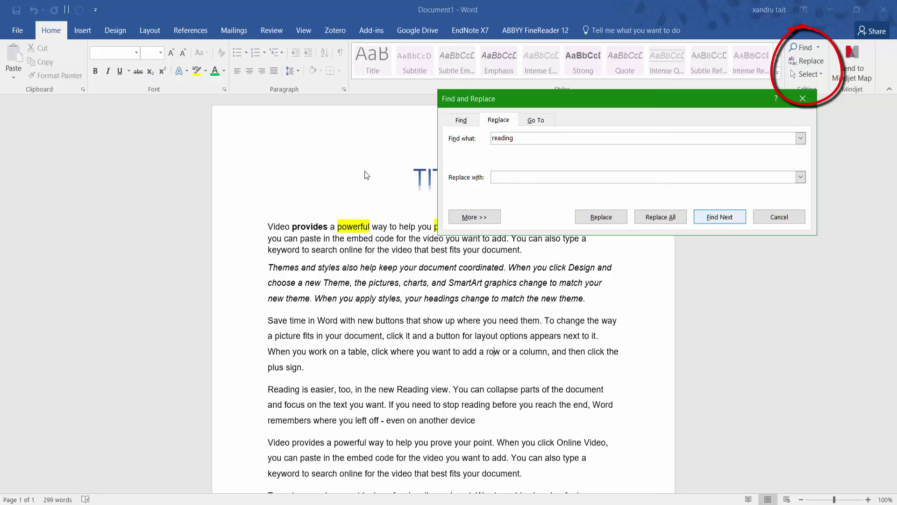
pyautogui.press('Return')
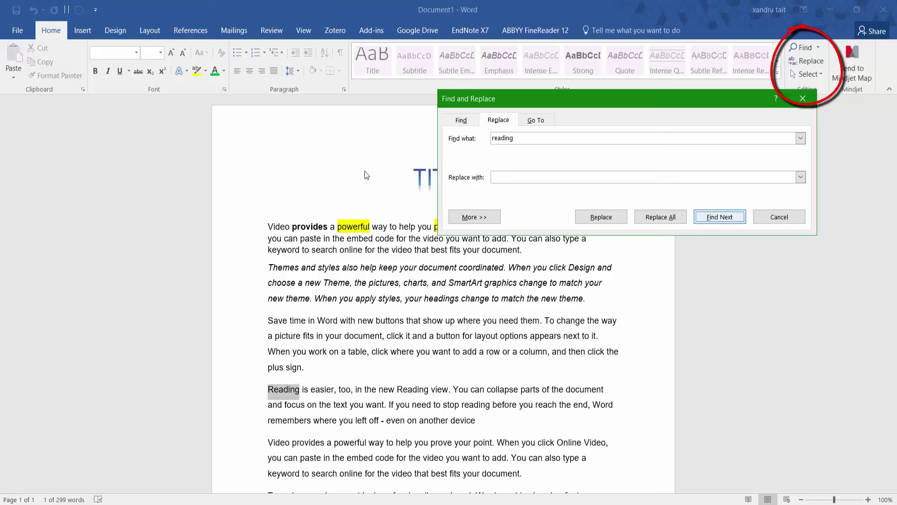
pyautogui.press('Return')
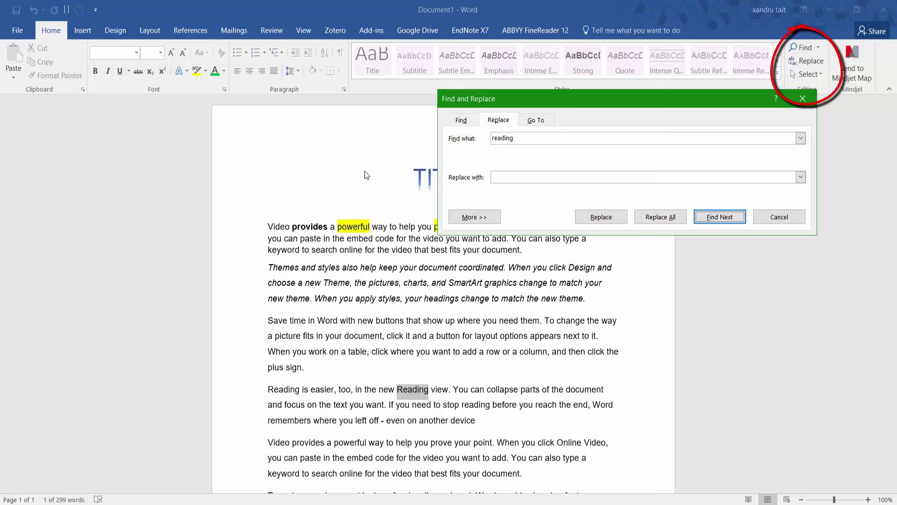
# - Replace two occurrences of "reading" with "read", starting from the one in "Reading view"
pyautogui.hotkey('alt', 'i')
pyautogui.write('read')
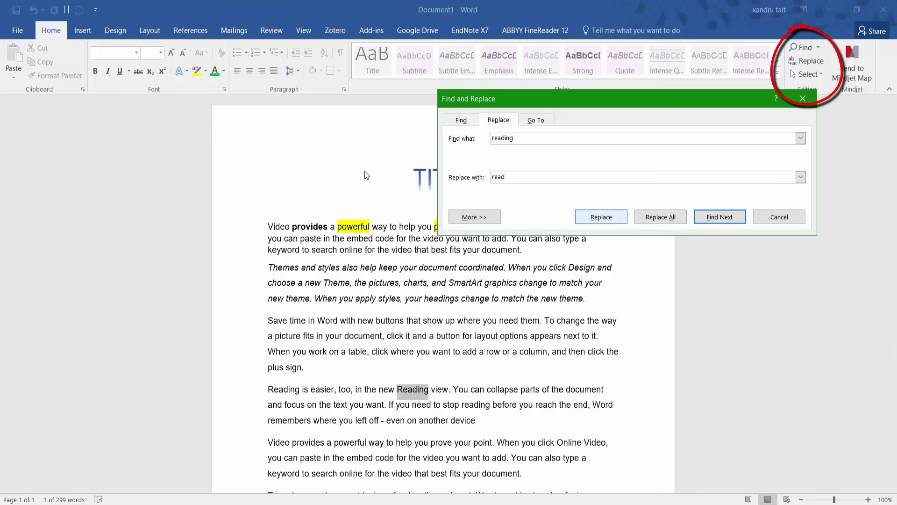
pyautogui.hotkey('alt', 'r')
pyautogui.hotkey('alt', 'r')
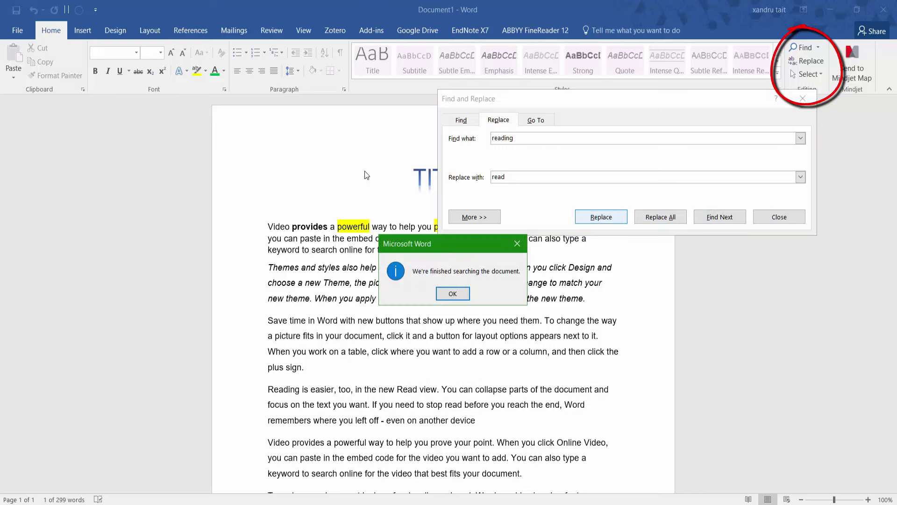
pyautogui.press('Return')
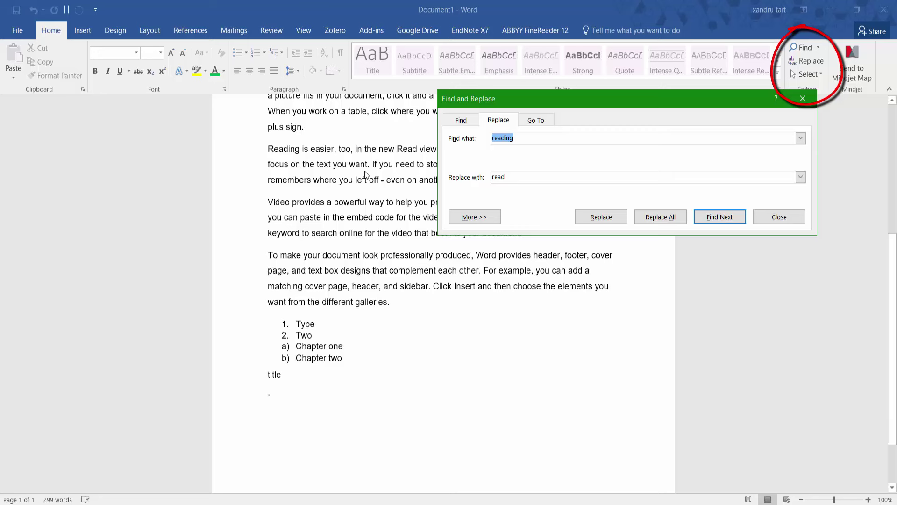
# - Find the next occurrence of "reading" without replacing it, and go to page 1
pyautogui.hotkey('alt', 'd')
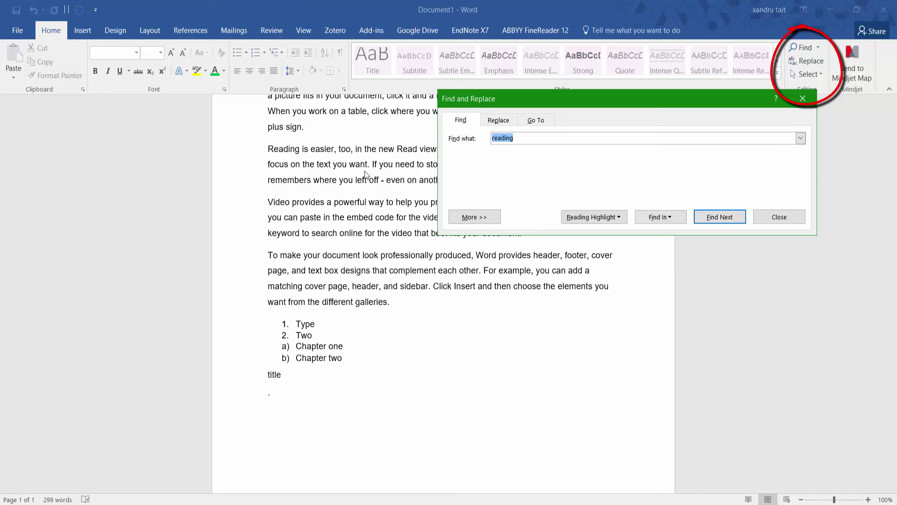
pyautogui.press('Return')
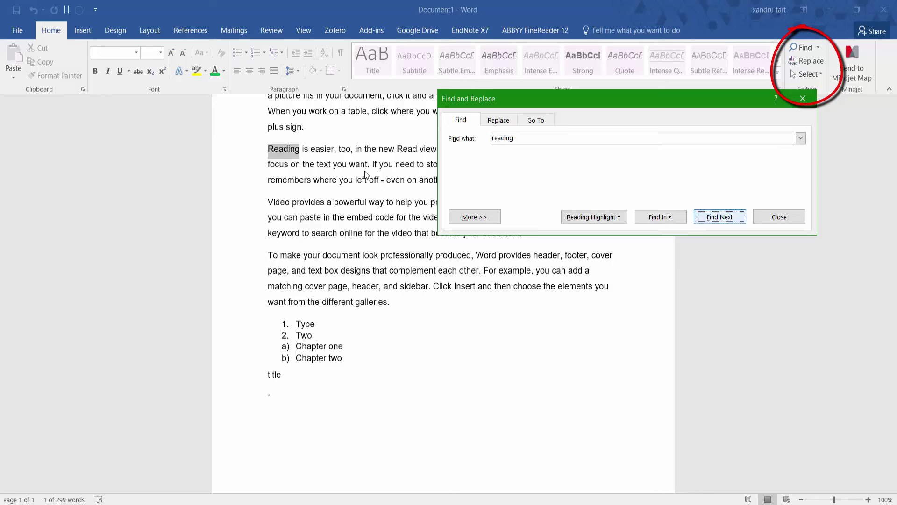
pyautogui.hotkey('alt', 'g')
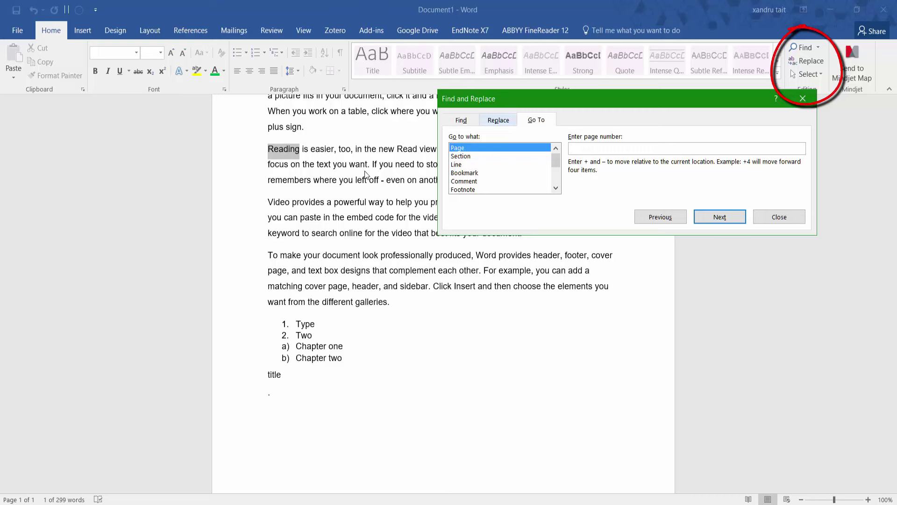
pyautogui.write('1')
pyautogui.press('Return')
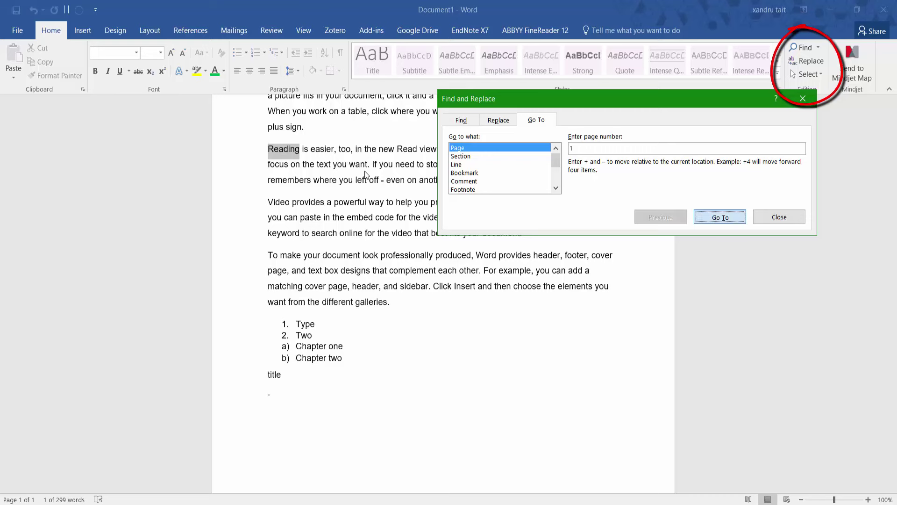
# - Look through the Go To targets Section, Line, Bookmark and Footnote, and leave Find and Replace
pyautogui.hotkey('shift', 'Tab')
pyautogui.press('Down')
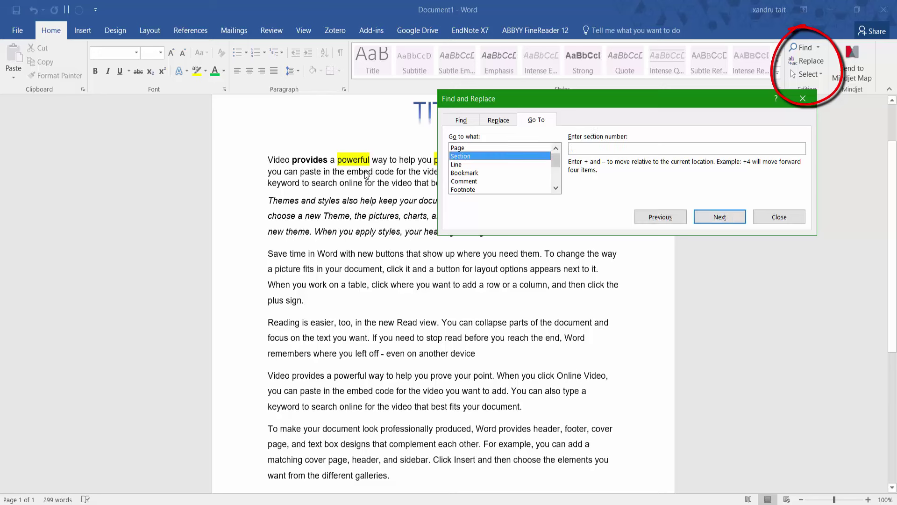
pyautogui.press('Down')
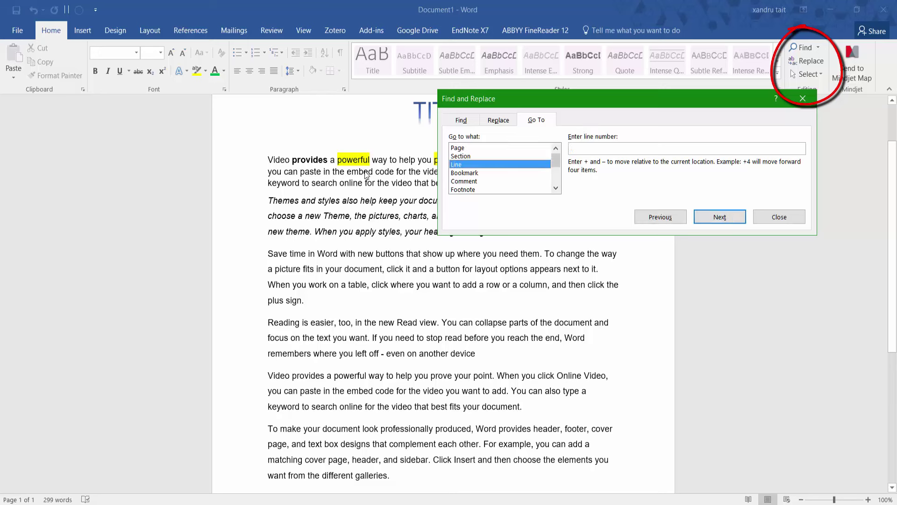
pyautogui.press('Down')
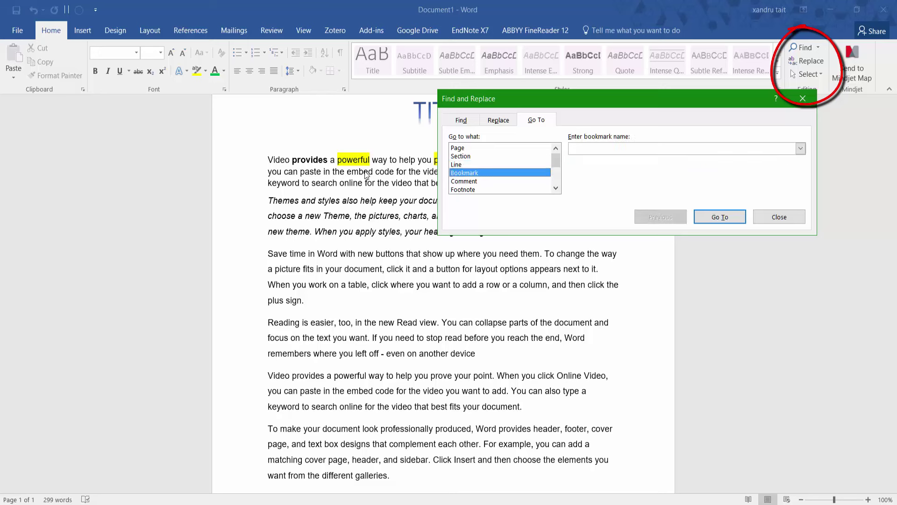
pyautogui.press('Down')
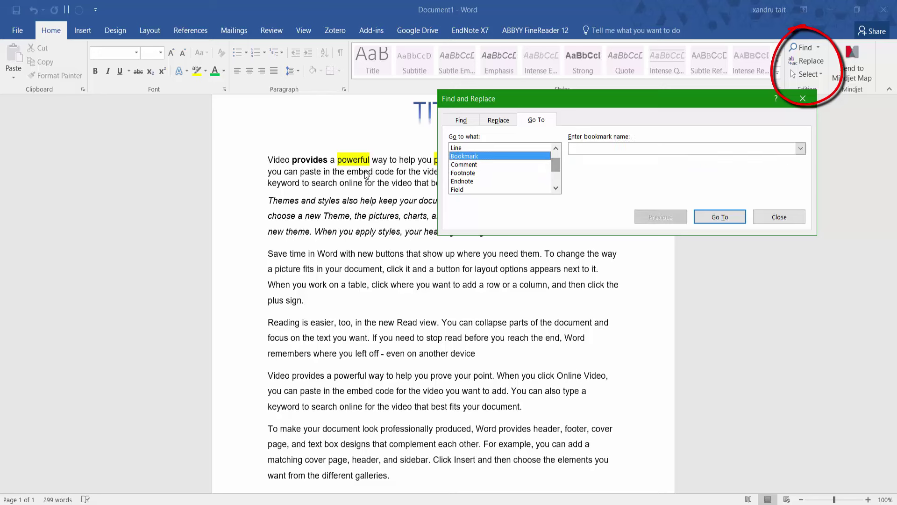
pyautogui.press('Down')
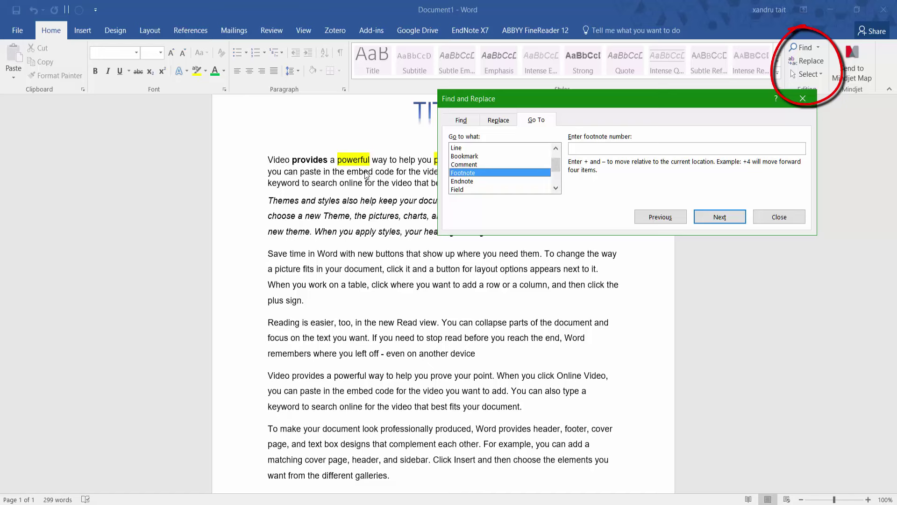
pyautogui.press('Escape')
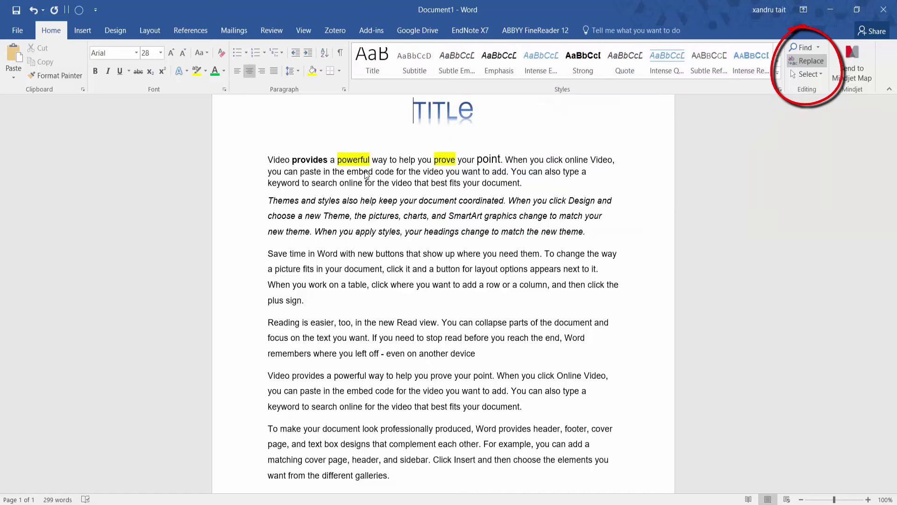
# - Undo the last replacement of "reading" and select all text with formatting similar to that word
pyautogui.hotkey('ctrl', 'z')
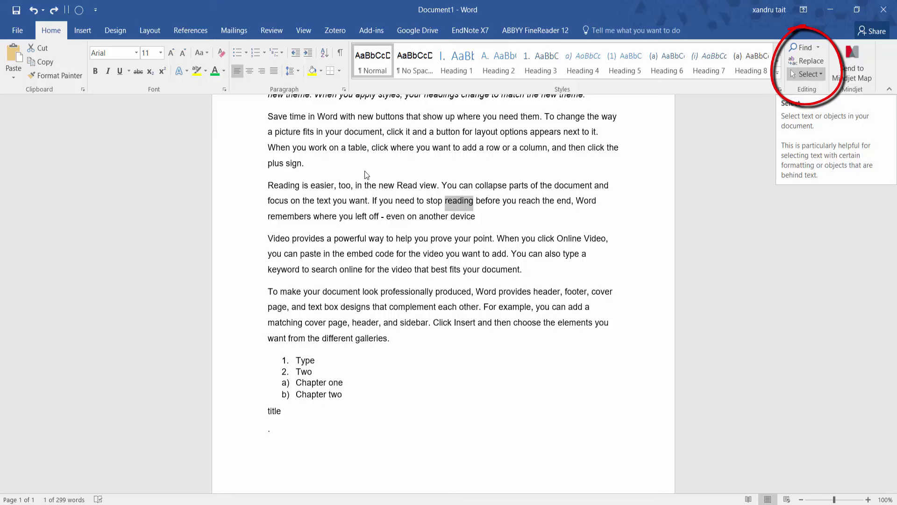
pyautogui.click(807, 74)
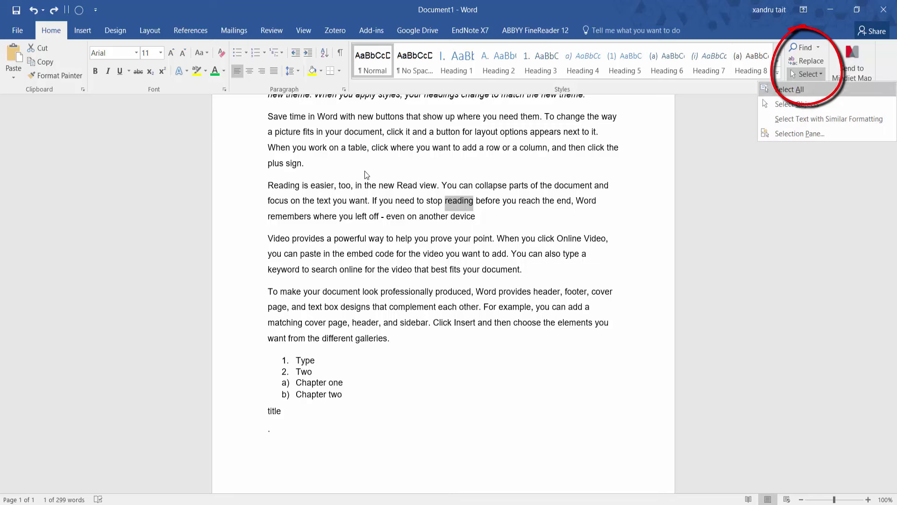
pyautogui.press('Down')
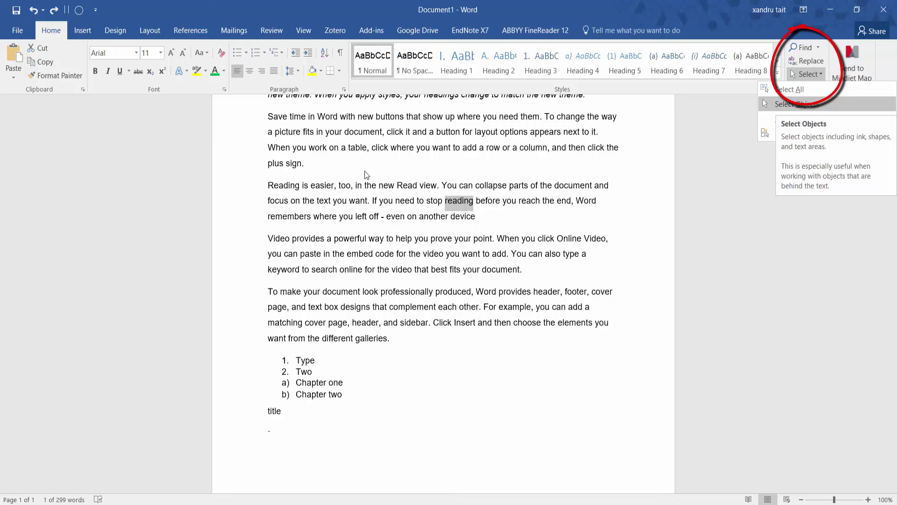
pyautogui.press('Down')
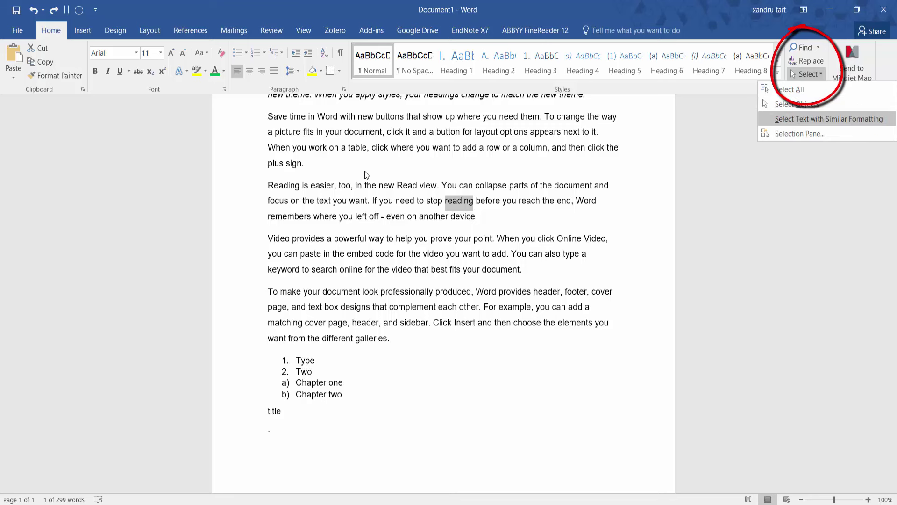
pyautogui.press('Up')
pyautogui.press('Up')
pyautogui.press('Down')
pyautogui.press('Down')
pyautogui.press('Down')
pyautogui.press('Up')
pyautogui.press('Return')
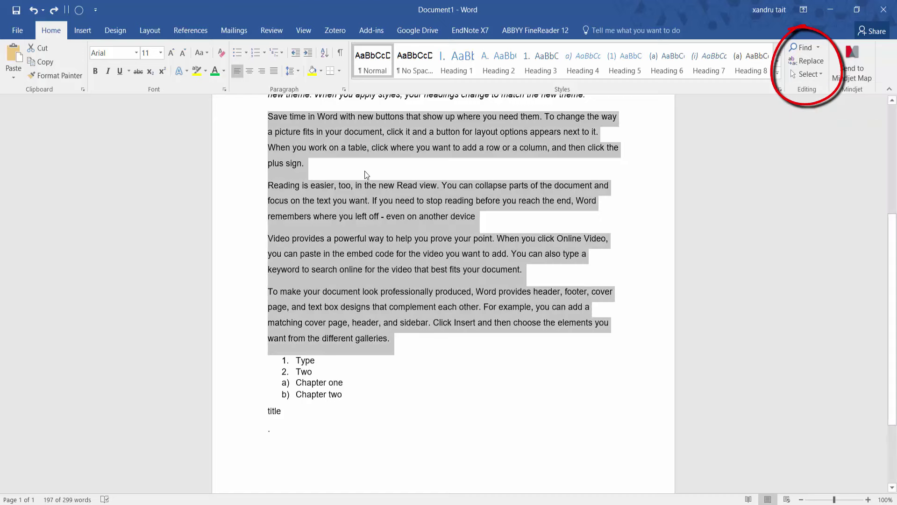
# - Open the Selection Pane from the text and object selection options
pyautogui.scroll(5, 365, 174)
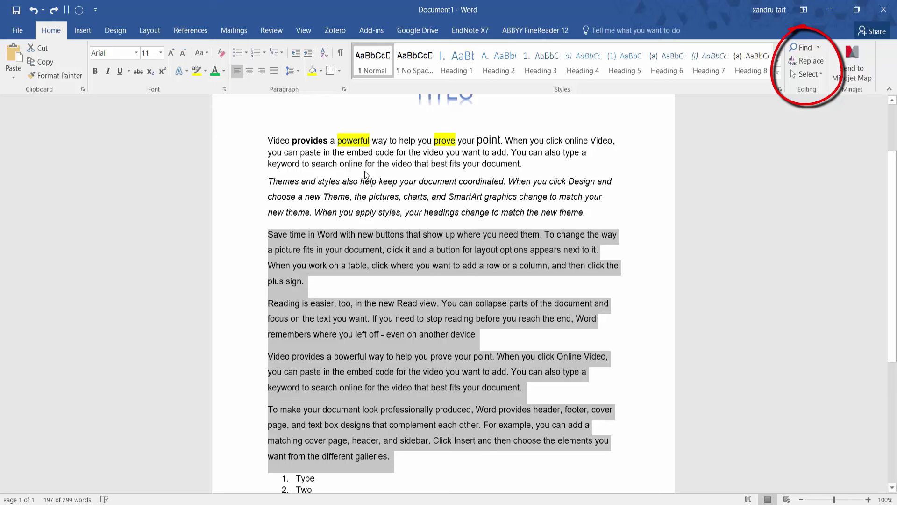
pyautogui.hotkey('alt', 'h')
pyautogui.press('s')
pyautogui.press('l')
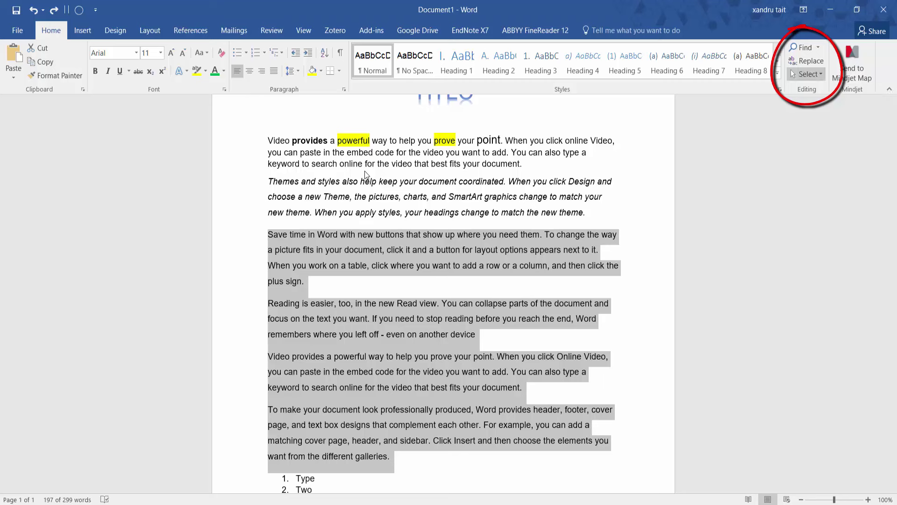
pyautogui.press('Down')
pyautogui.press('Down')
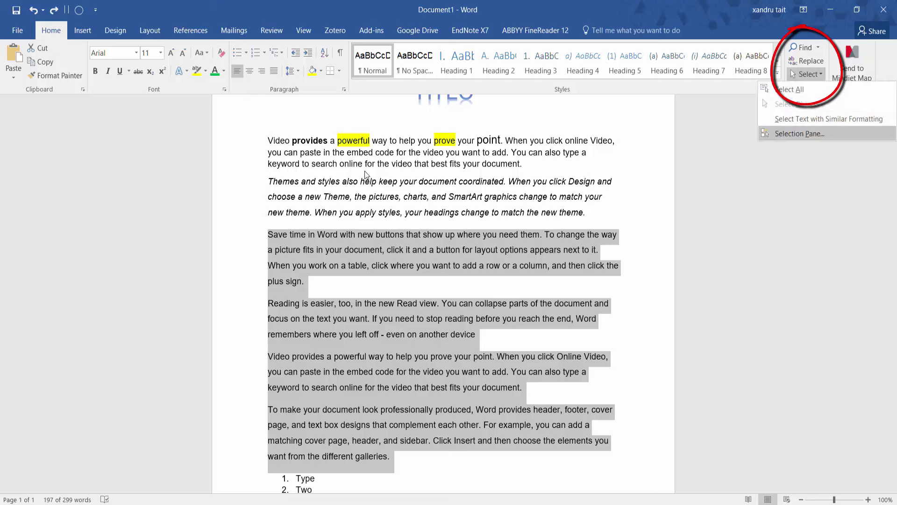